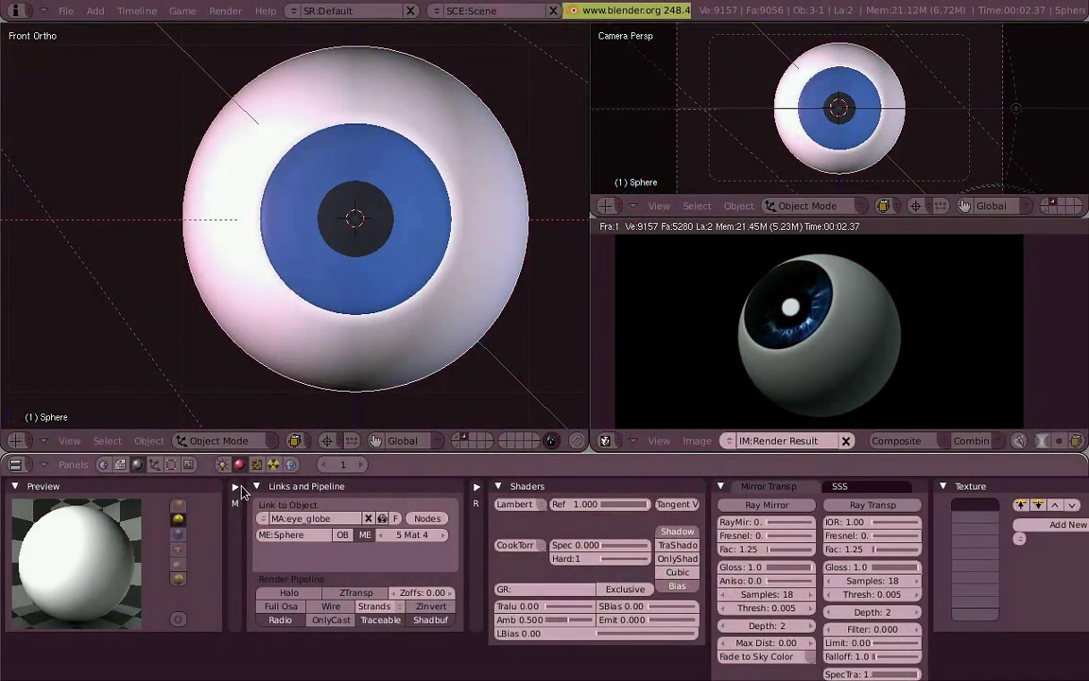
Step: Set the eye globe material's diffuse reflection to 0.800 and render the eye
click(257, 486)
scroll(398, 362, down, 1)
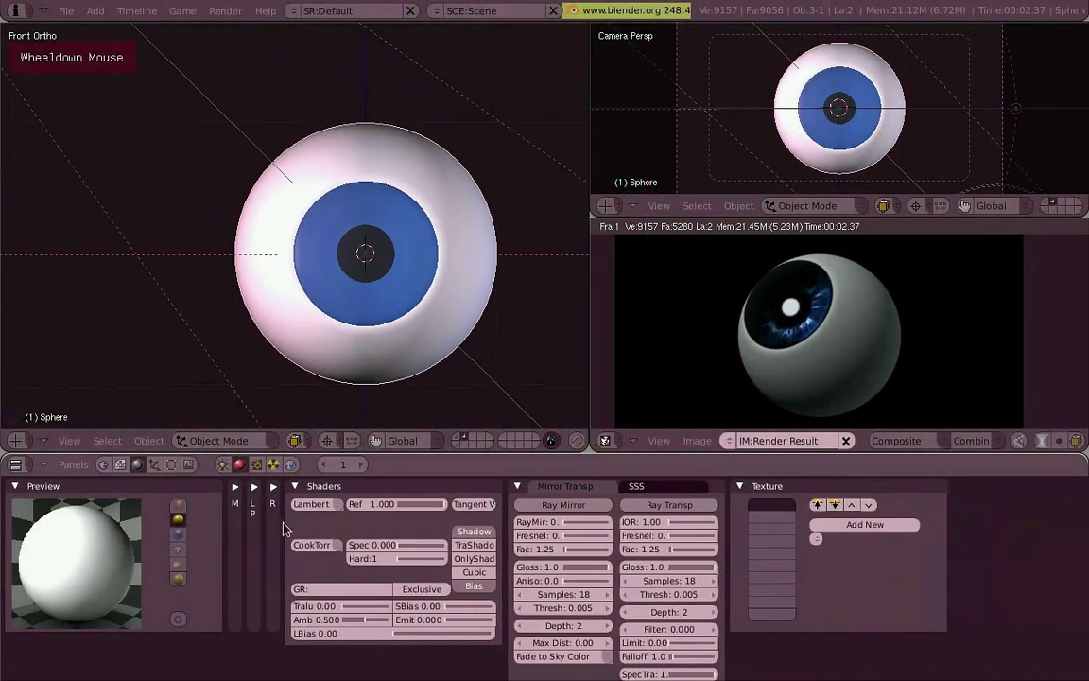
drag(444, 513, 427, 513)
middle_drag(373, 302, 410, 272)
key(1)
key(F12)
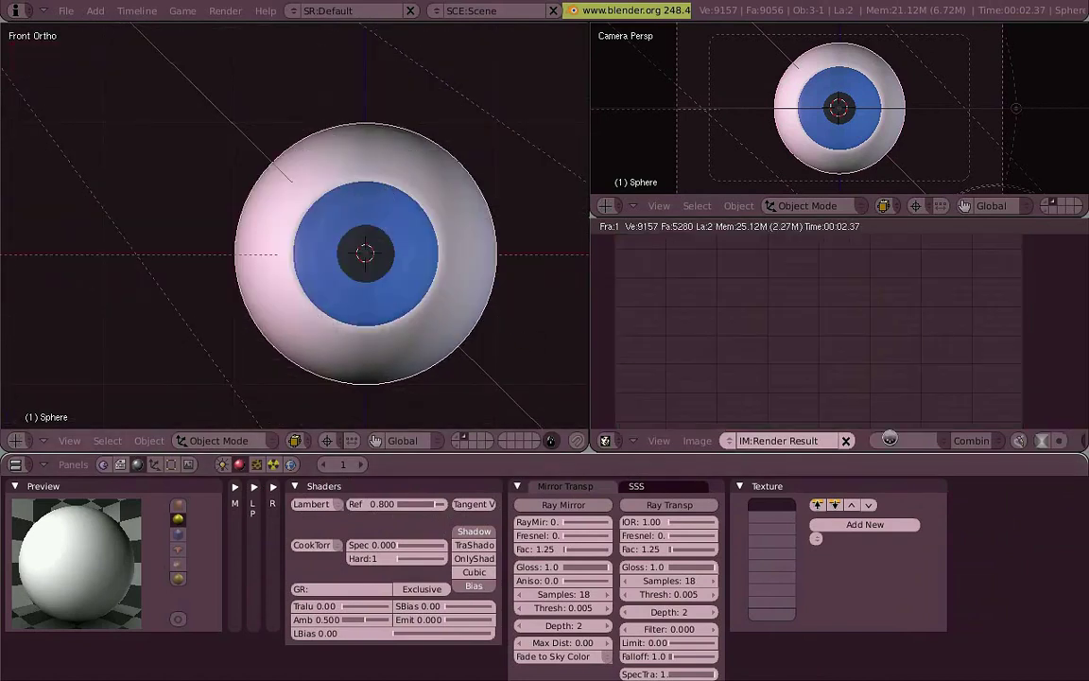
Step: Rotate the eyeball freely so the iris faces up and to the left of the camera view, and render it
key(r)
key(r)
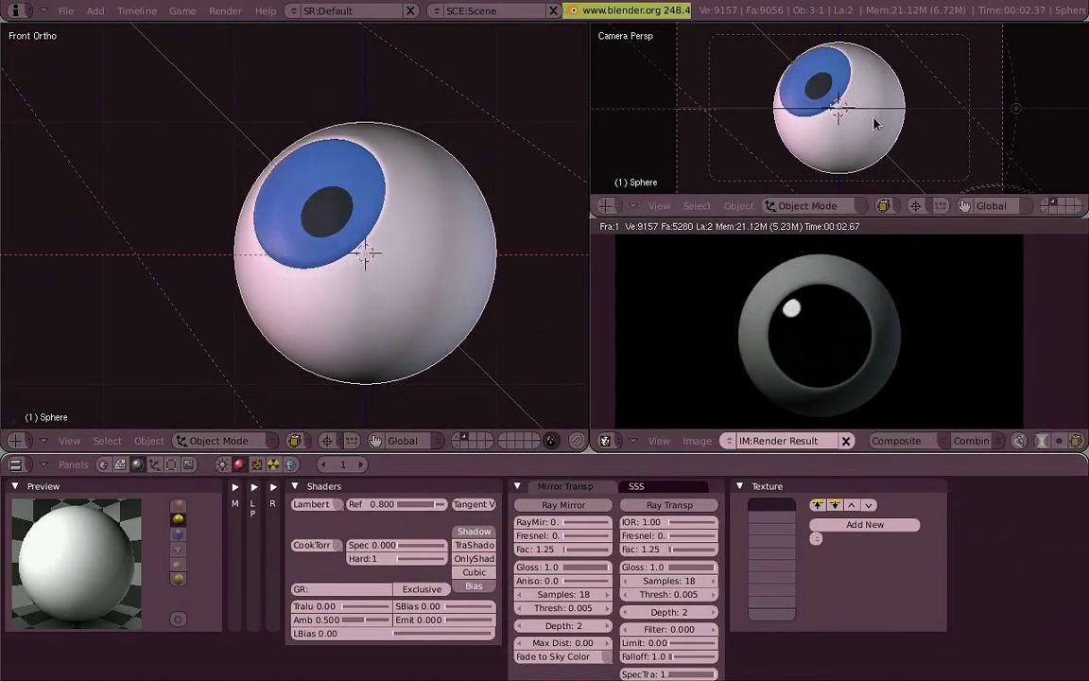
click(877, 126)
key(F12)
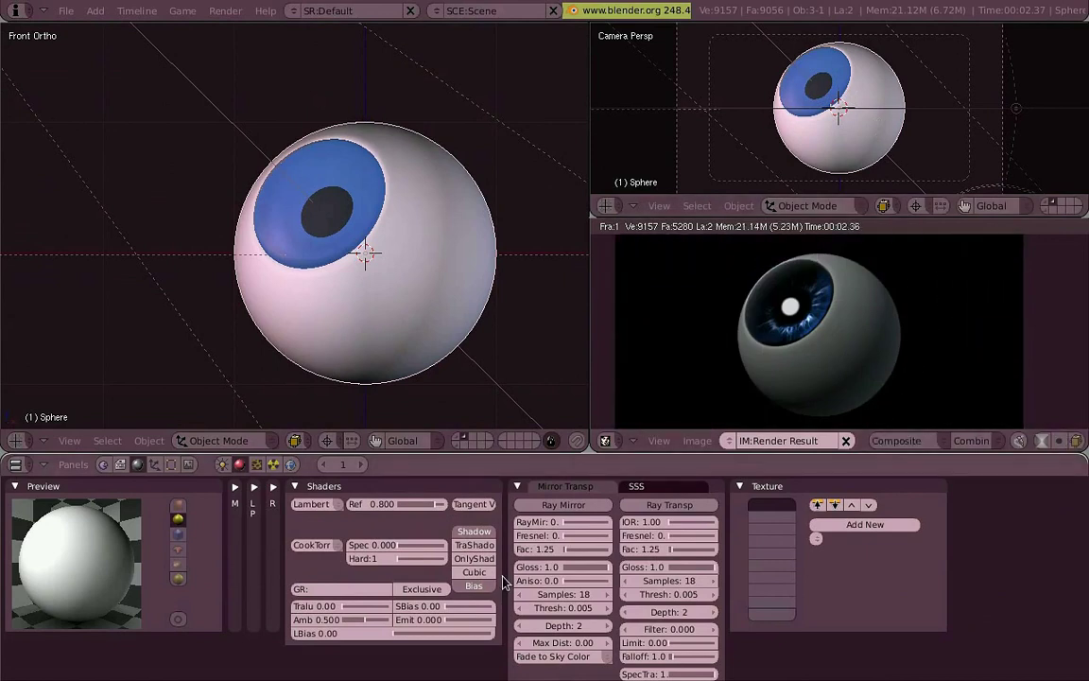
key(F12)
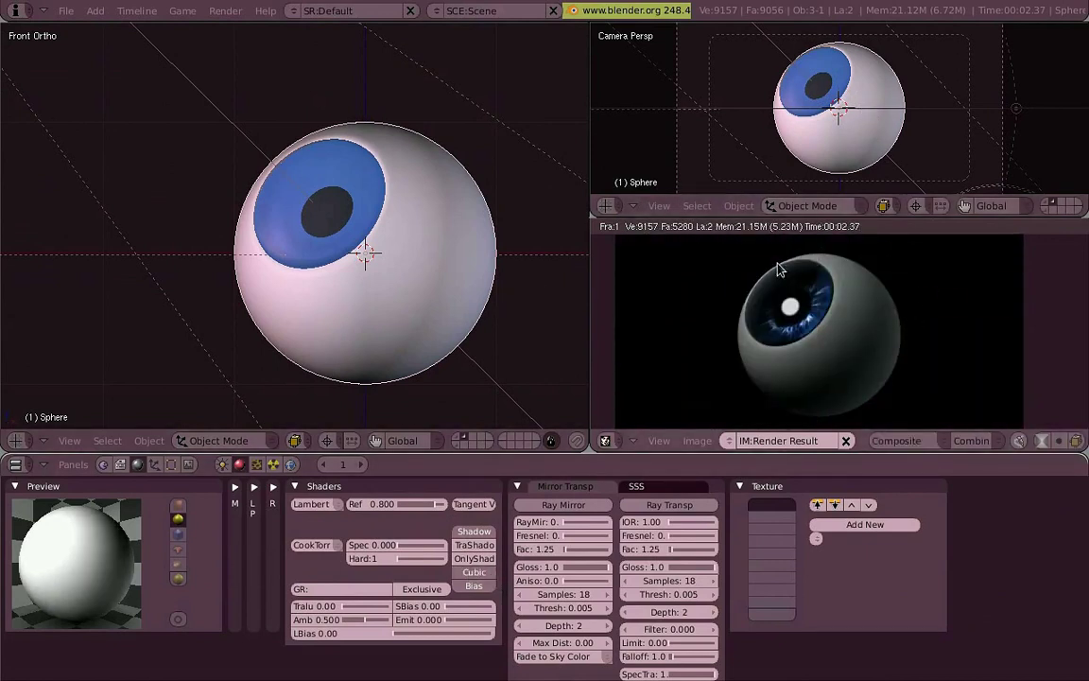
Step: Enable a colorband for the material's diffuse colour ramp and make its first stop fully opaque
click(254, 488)
click(260, 487)
click(274, 494)
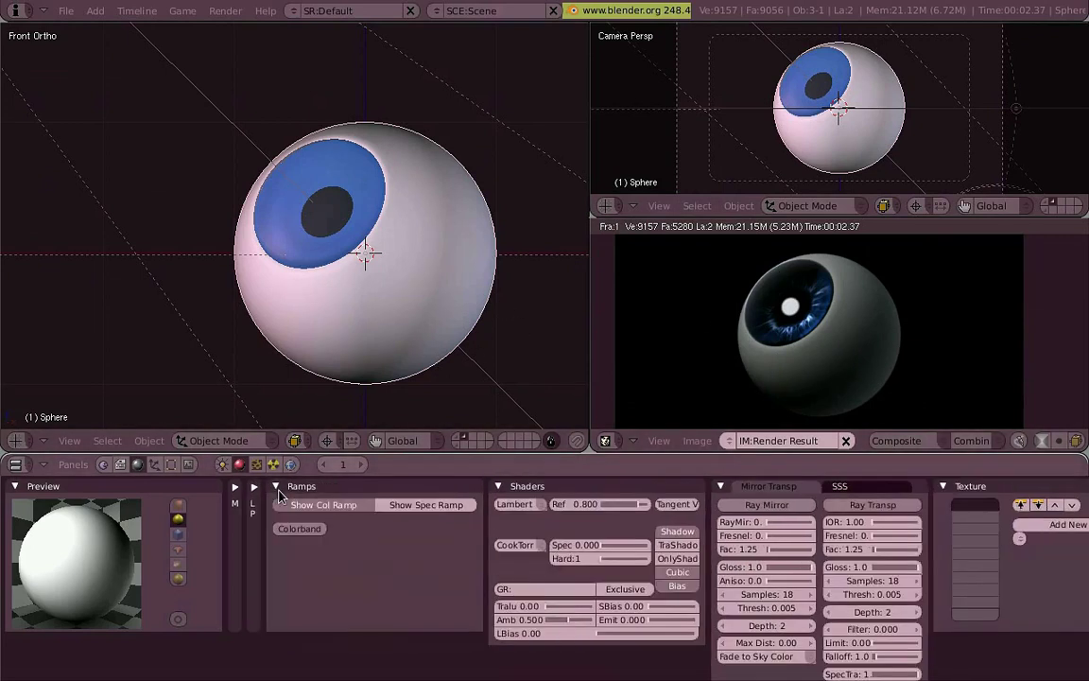
click(323, 504)
drag(329, 593, 388, 591)
Step: Try out white and red stop colours on the ramp, with the second stop at position 0.807
drag(296, 546, 444, 596)
click(328, 579)
drag(474, 546, 434, 548)
click(338, 580)
drag(346, 549, 406, 581)
drag(291, 546, 272, 547)
click(315, 578)
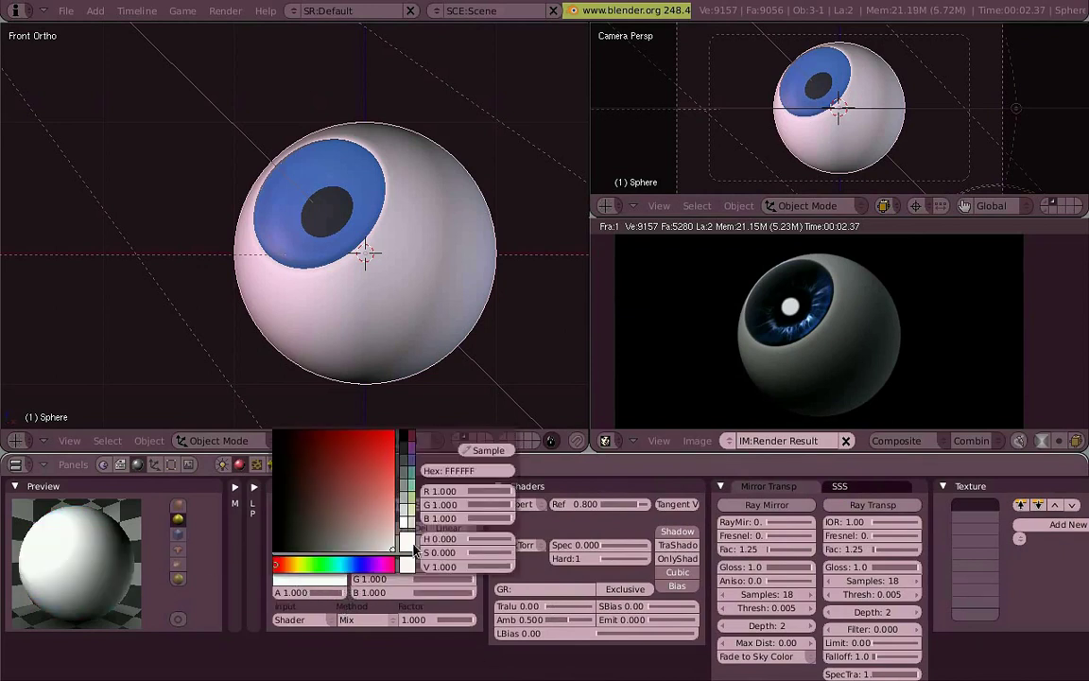
click(414, 525)
mouse_move(436, 546)
mouse_down()
mouse_move(467, 545)
mouse_move(327, 549)
mouse_move(435, 553)
mouse_up()
click(328, 579)
drag(352, 551, 459, 472)
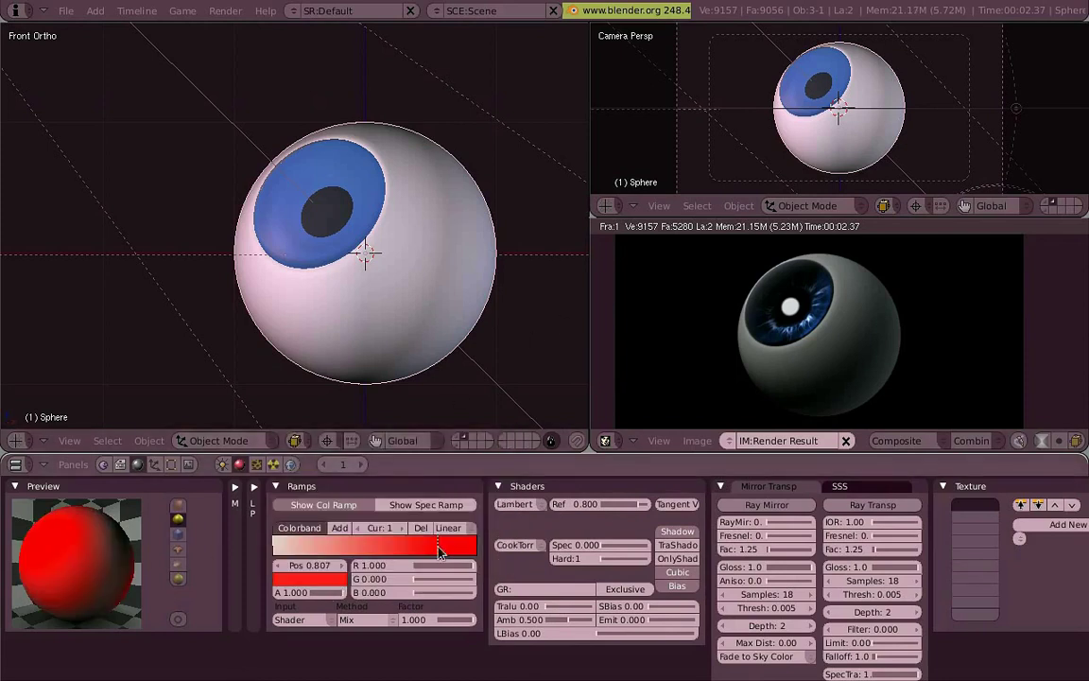
Step: Colour the ramp's second stop pale pink (R 0.930, G 0.830, B 0.810) and the first stop grey (0.740 in all channels)
click(327, 580)
click(409, 522)
click(284, 550)
click(336, 581)
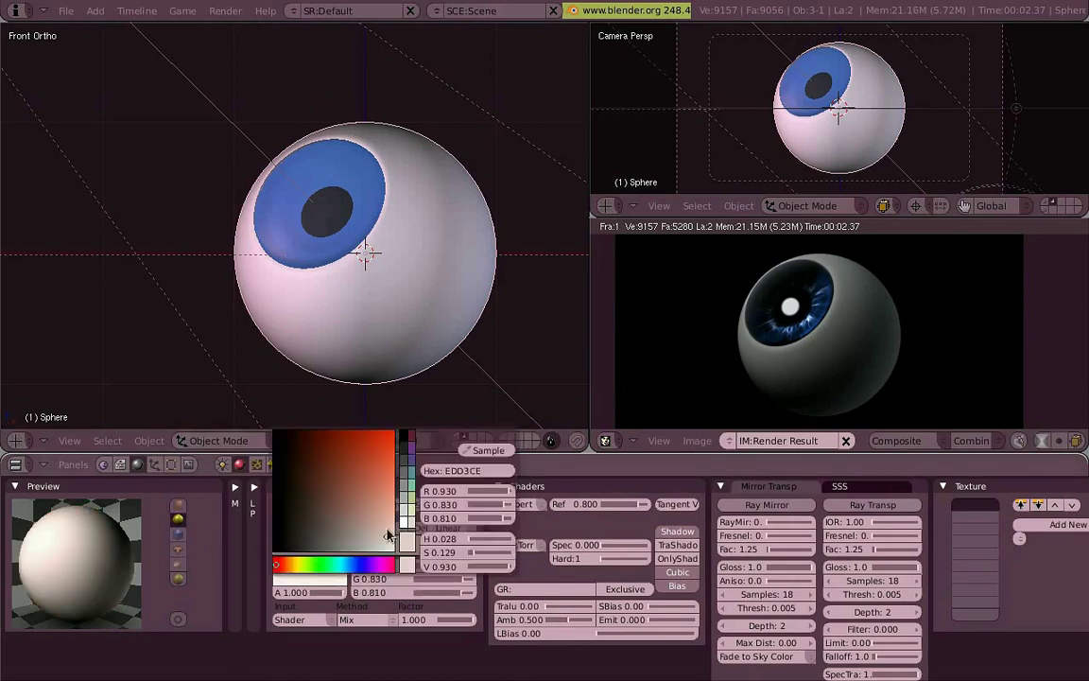
drag(377, 534, 363, 554)
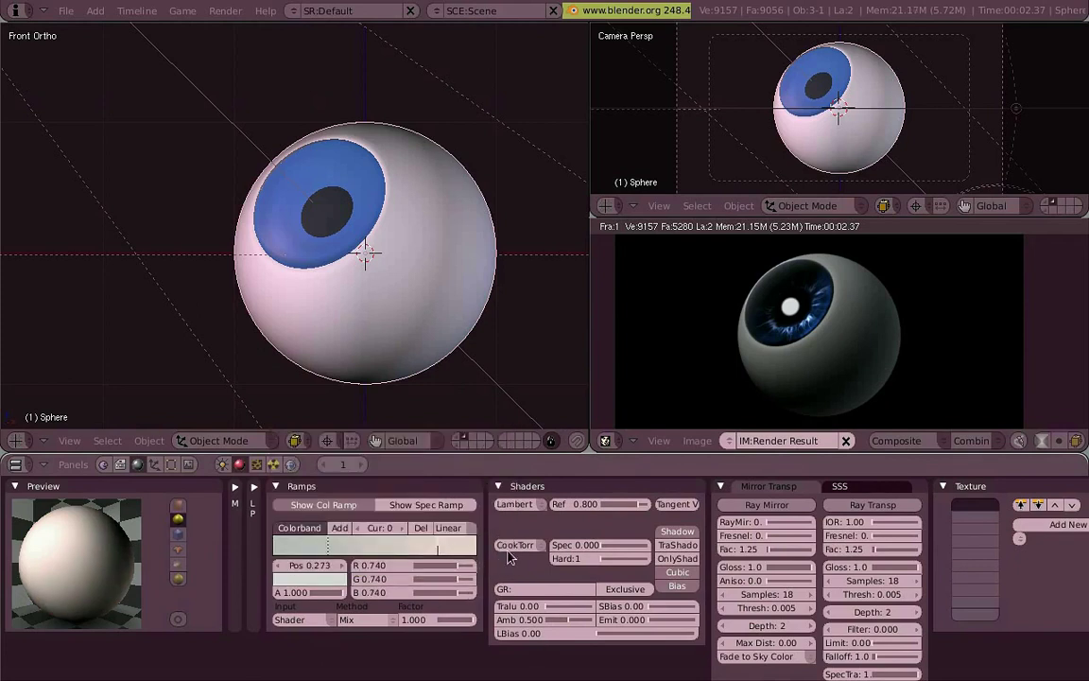
Step: Move the pale pink stop to position 1.000 and set the ramp's input to Result
drag(438, 548, 530, 555)
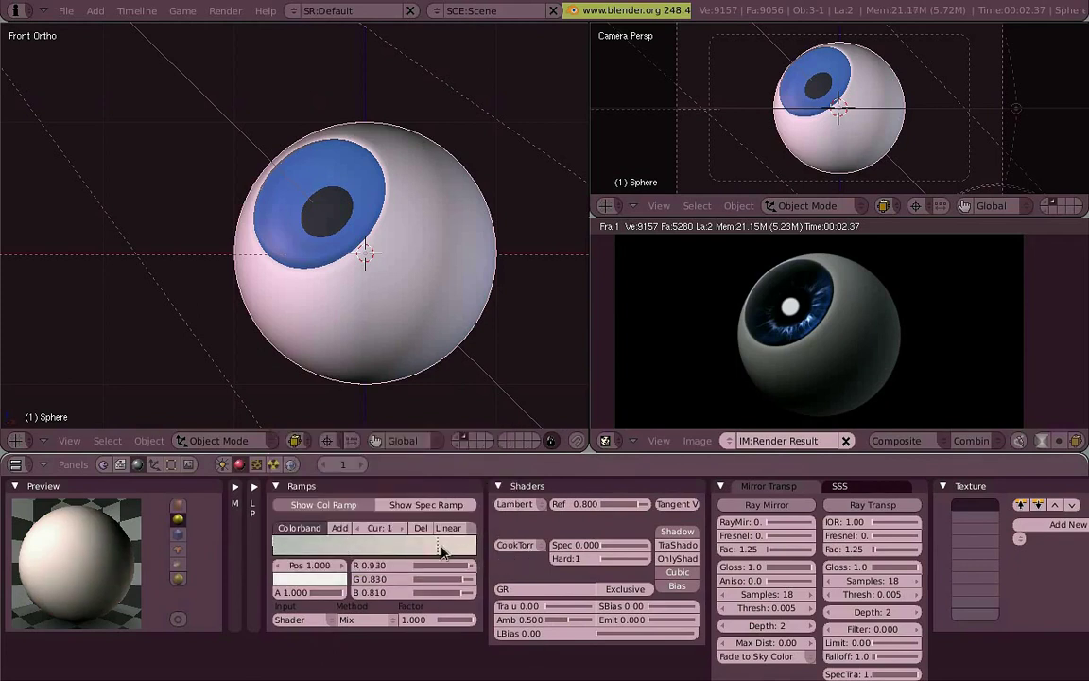
click(290, 619)
click(291, 512)
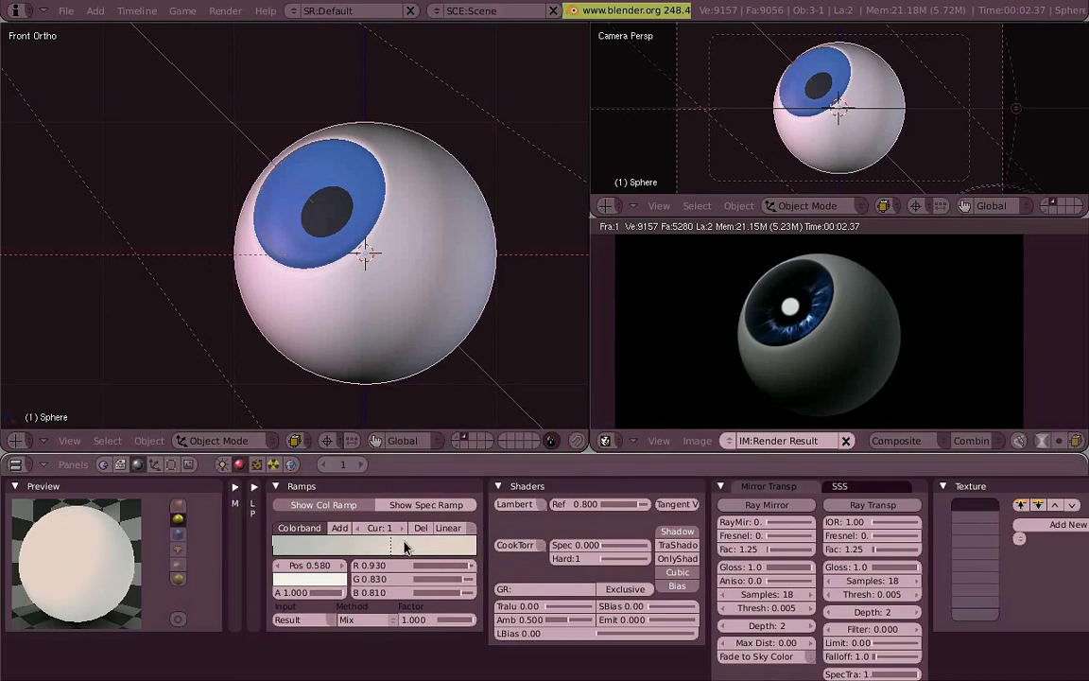
Step: Arrange three ramp stops from grey at 0.000 through pale pink to grey at 1.000, and lower the last stop's opacity
drag(381, 556, 342, 555)
drag(281, 552, 456, 551)
click(349, 550)
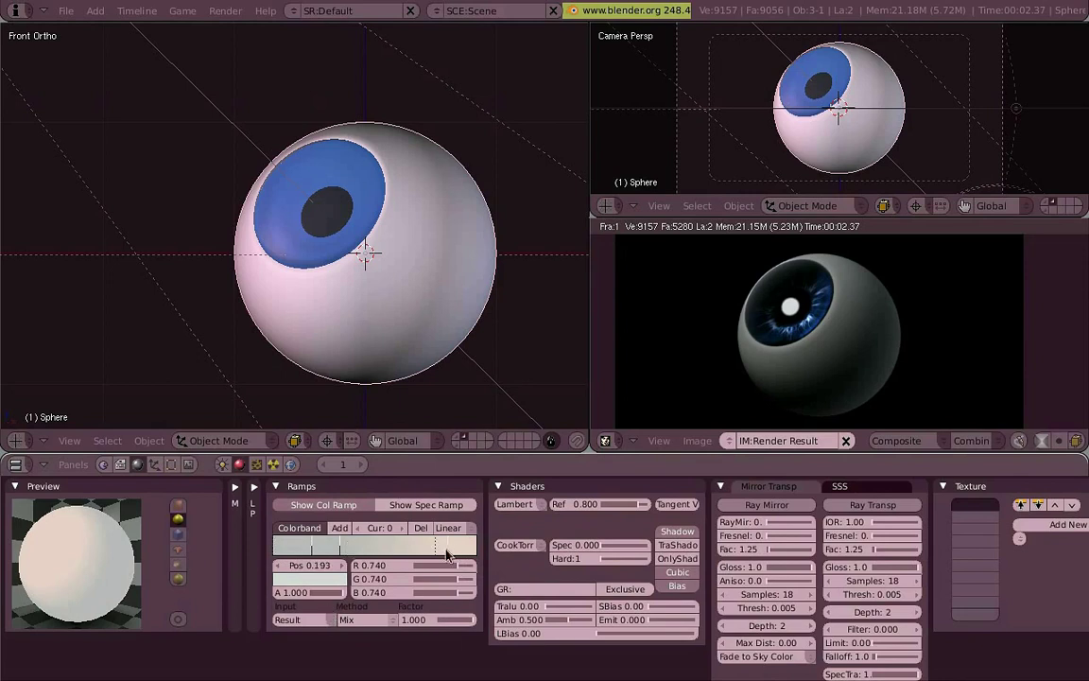
drag(392, 551, 344, 551)
drag(341, 551, 502, 555)
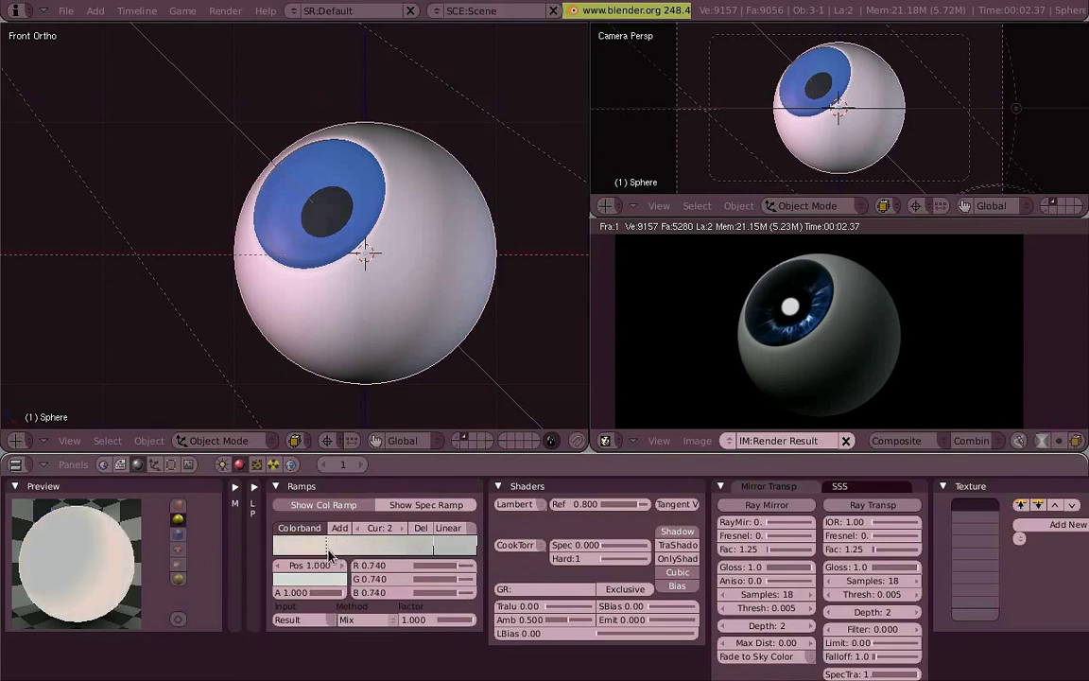
drag(431, 550, 260, 550)
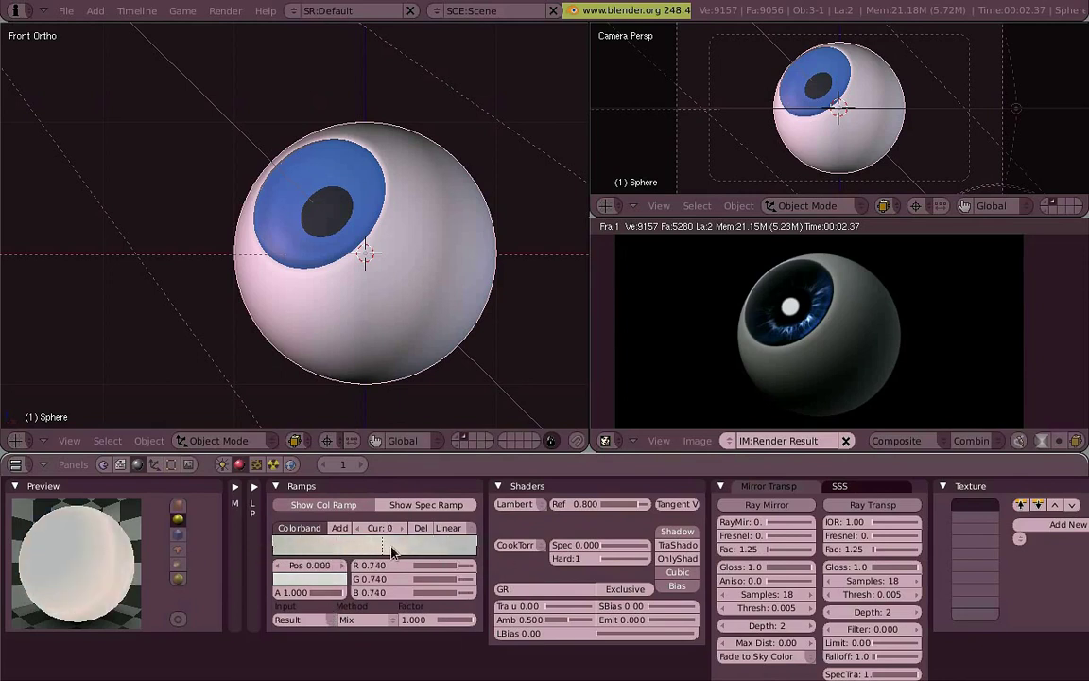
click(475, 552)
mouse_move(341, 589)
mouse_down()
mouse_move(333, 600)
mouse_move(355, 592)
mouse_move(335, 597)
mouse_up()
Step: Recolour the ramp's first stop dark brown-grey (R 0.251, G 0.204, B 0.194) and render the eye
click(302, 578)
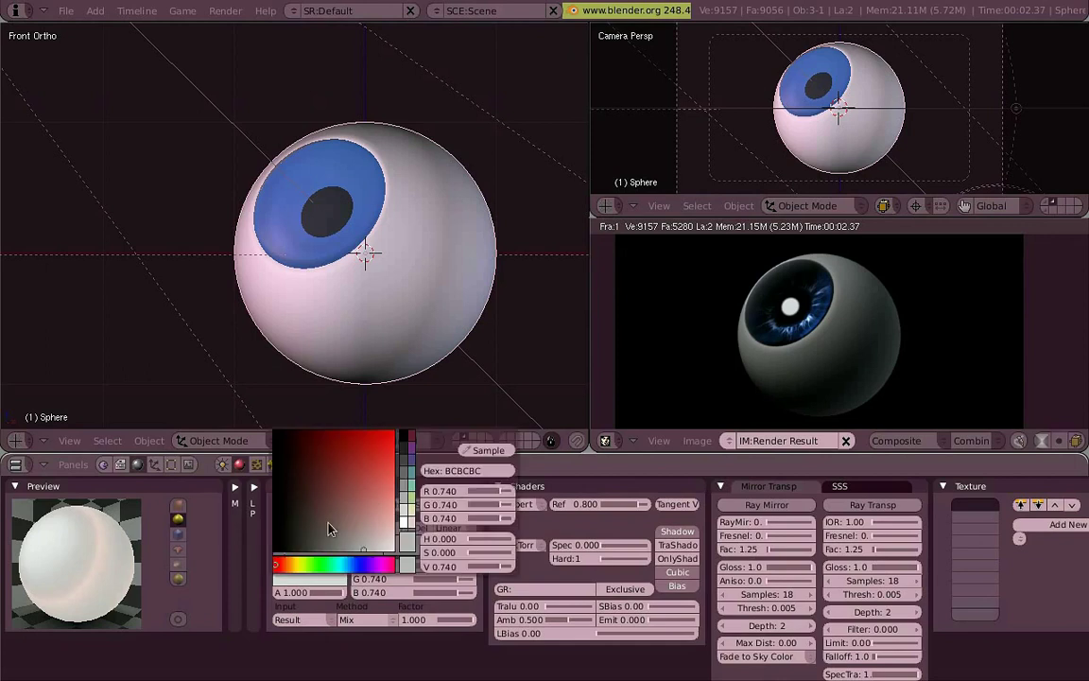
click(276, 556)
drag(284, 553, 233, 556)
click(316, 579)
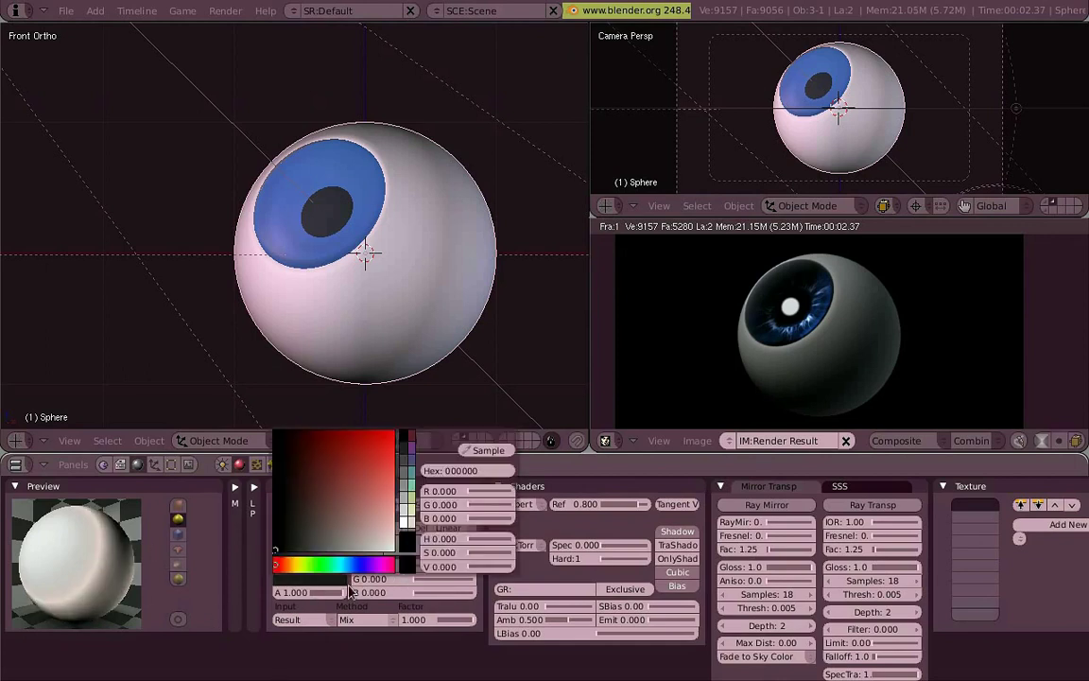
click(410, 522)
shift+click(458, 566)
text(.3)
key(Return)
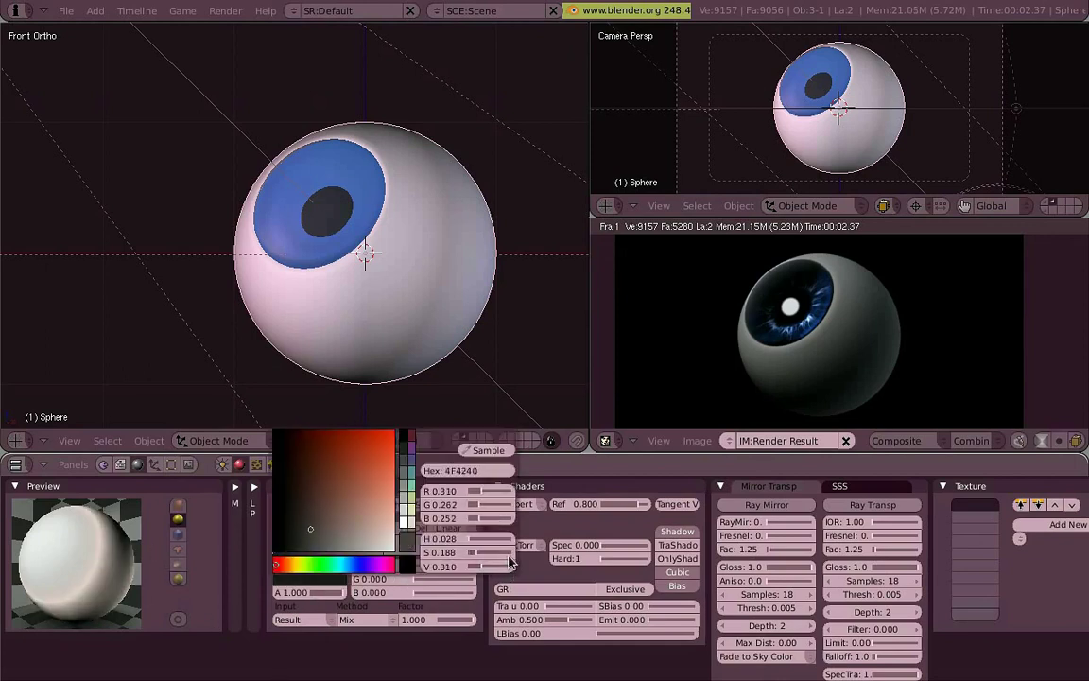
drag(509, 568, 502, 568)
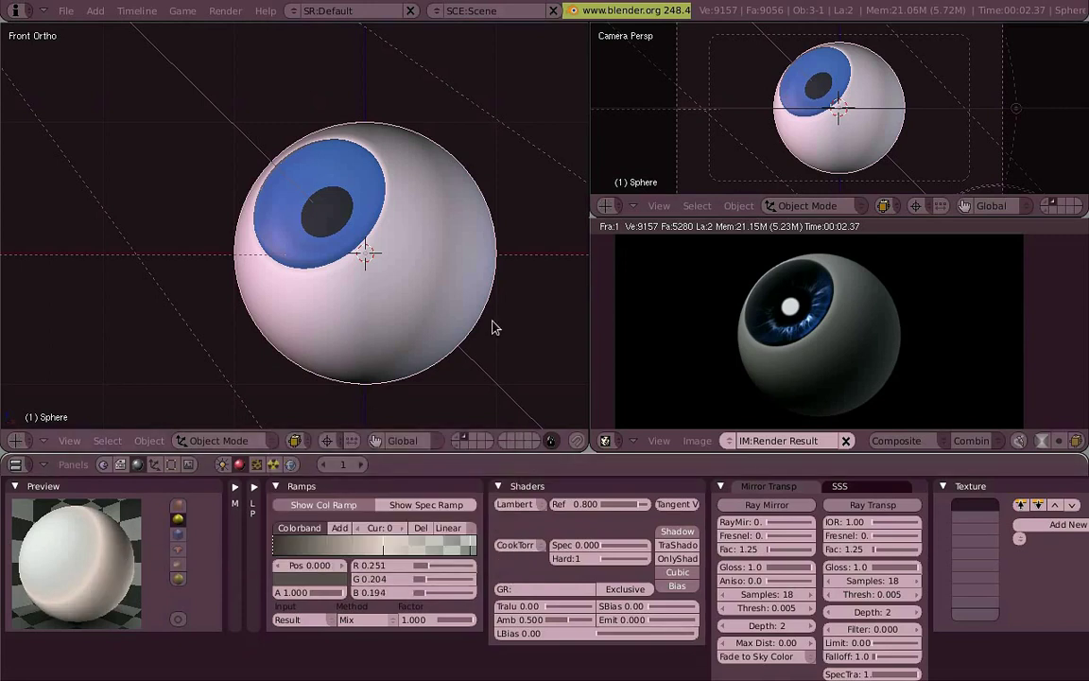
key(F12)
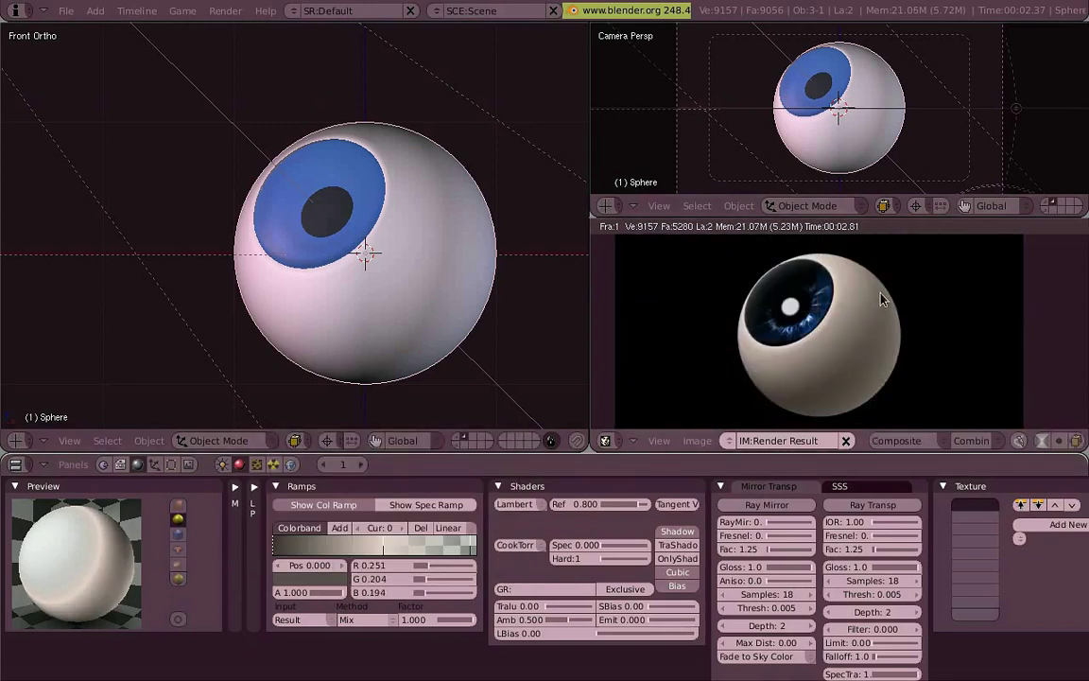
Step: Set the last ramp stop's alpha to 1.000 and move the pale pink stop closer to the dark end
click(471, 553)
drag(323, 593, 501, 608)
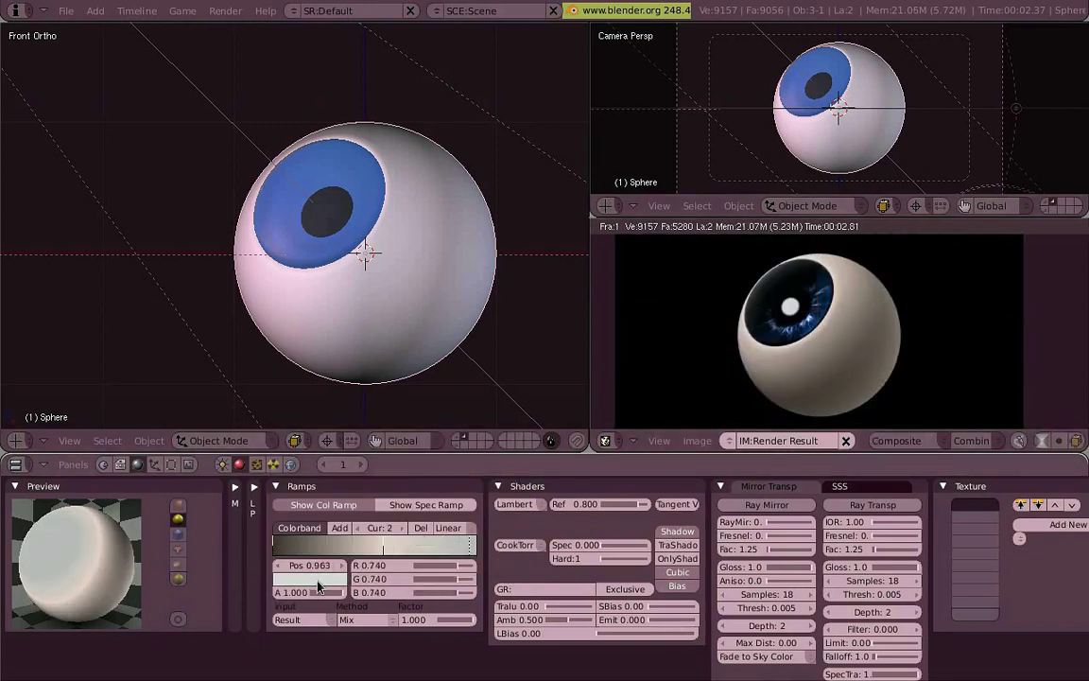
drag(383, 547, 347, 548)
Step: Add a ramp stop between the pink and grey ones at position 0.767, coloured pale blue (R 0.800, G 0.797, B 0.920)
ctrl+click(392, 549)
click(333, 580)
click(355, 564)
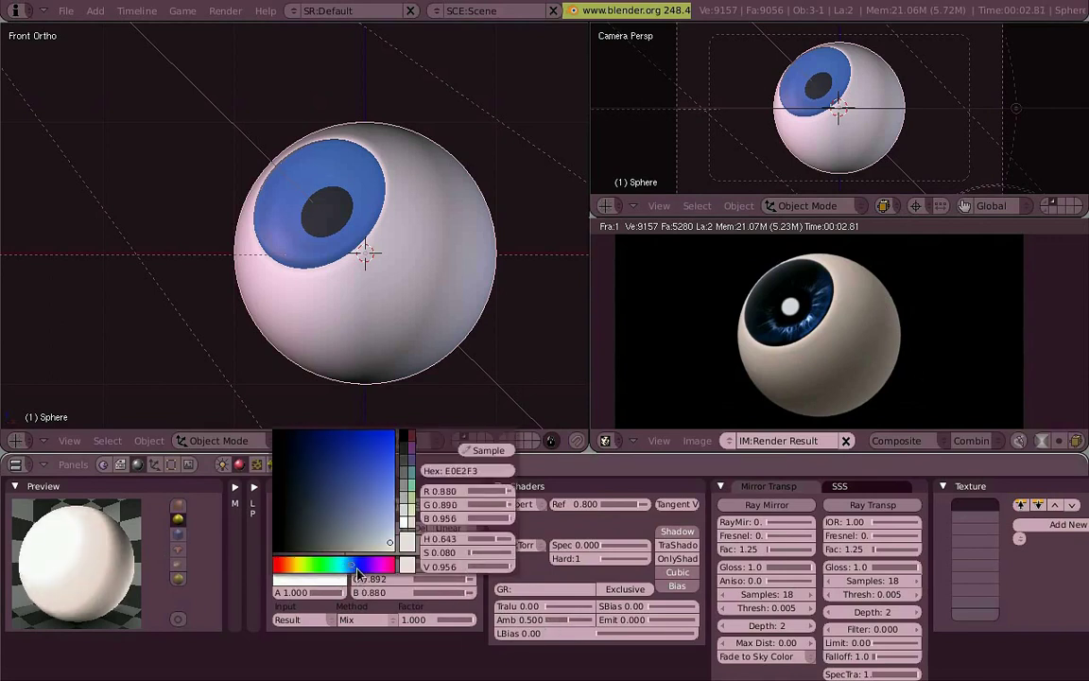
click(386, 536)
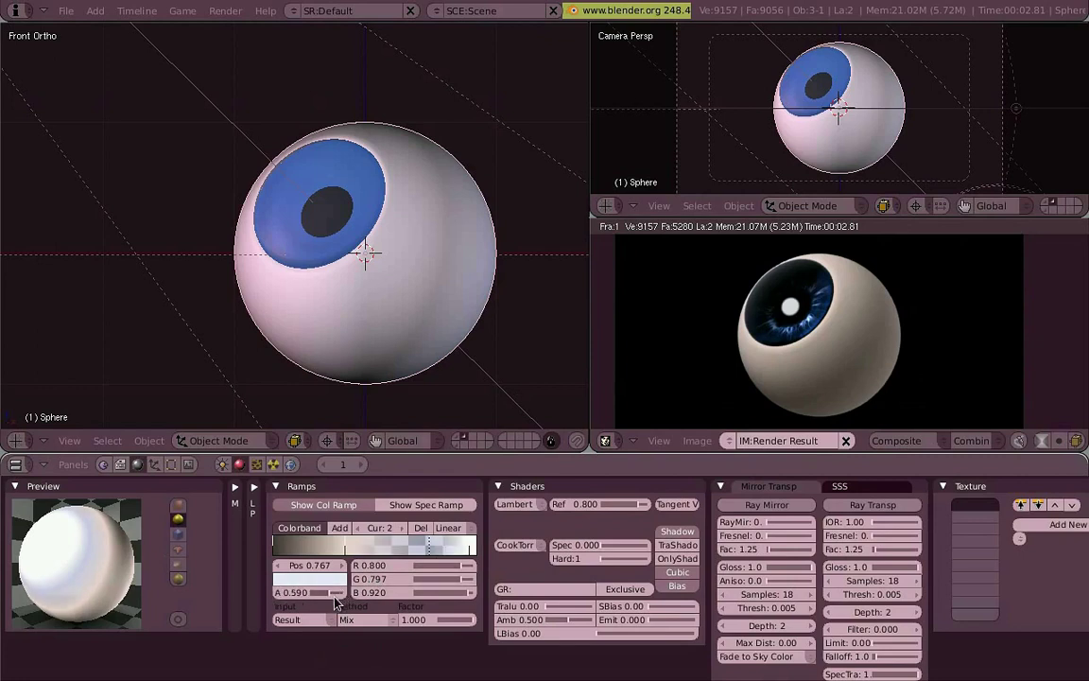
Step: Raise the material's diffuse reflection to 1.000
click(254, 487)
click(235, 488)
click(235, 488)
click(256, 489)
drag(612, 509, 680, 514)
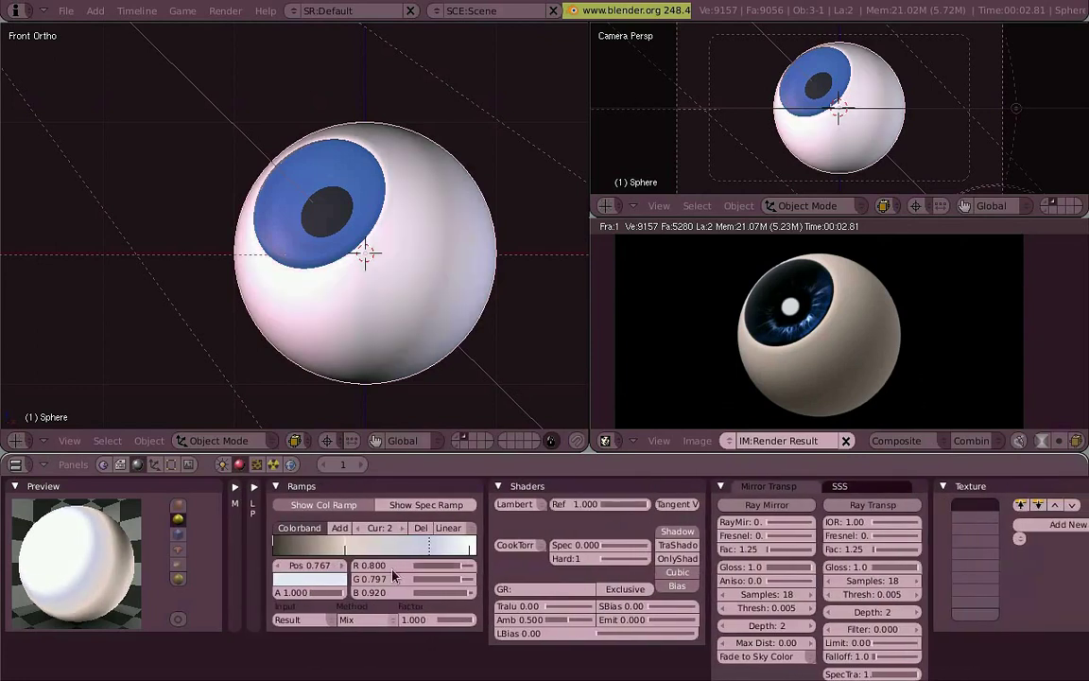
Step: Lower the opacity of the ramp's middle stops, to alpha 0.713 for the pale pink and 0.651 for the pale blue
click(346, 548)
drag(343, 591, 336, 598)
click(433, 550)
click(402, 528)
Step: Smooth the ramp with B-Spline interpolation, placing the pale blue stop at position 0.703, and render the eye
click(450, 528)
click(455, 475)
mouse_move(348, 553)
mouse_down()
mouse_move(444, 556)
mouse_move(416, 556)
mouse_up()
key(F12)
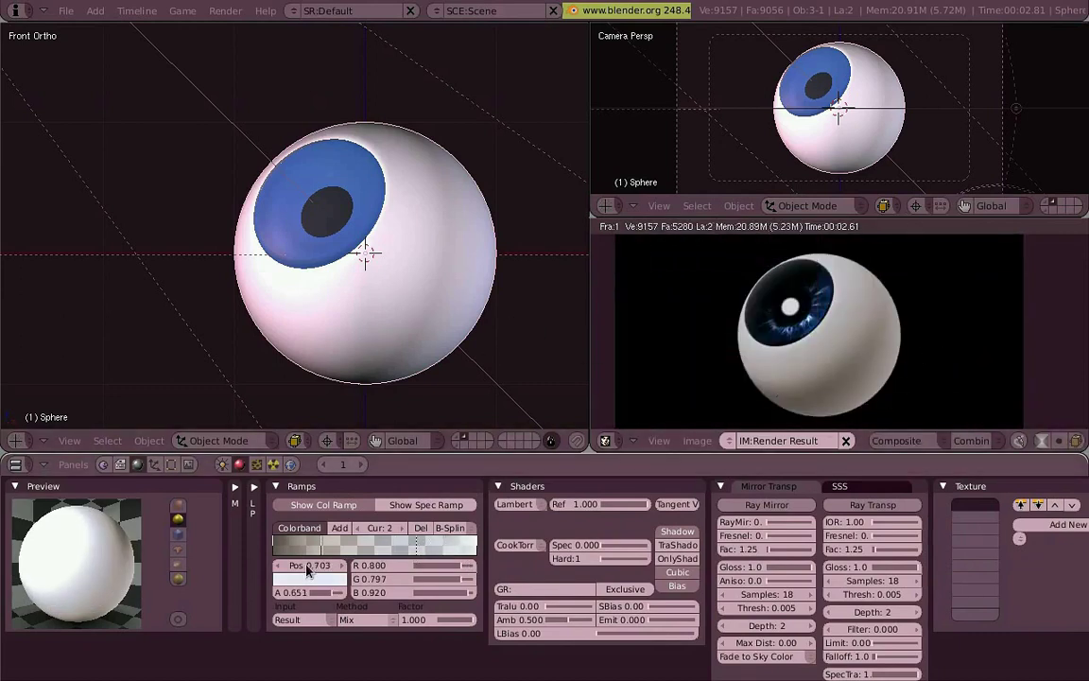
Step: Rebalance the ramp with a fully transparent end stop and the pale pink stop at position 0.320, and render the eye
click(455, 551)
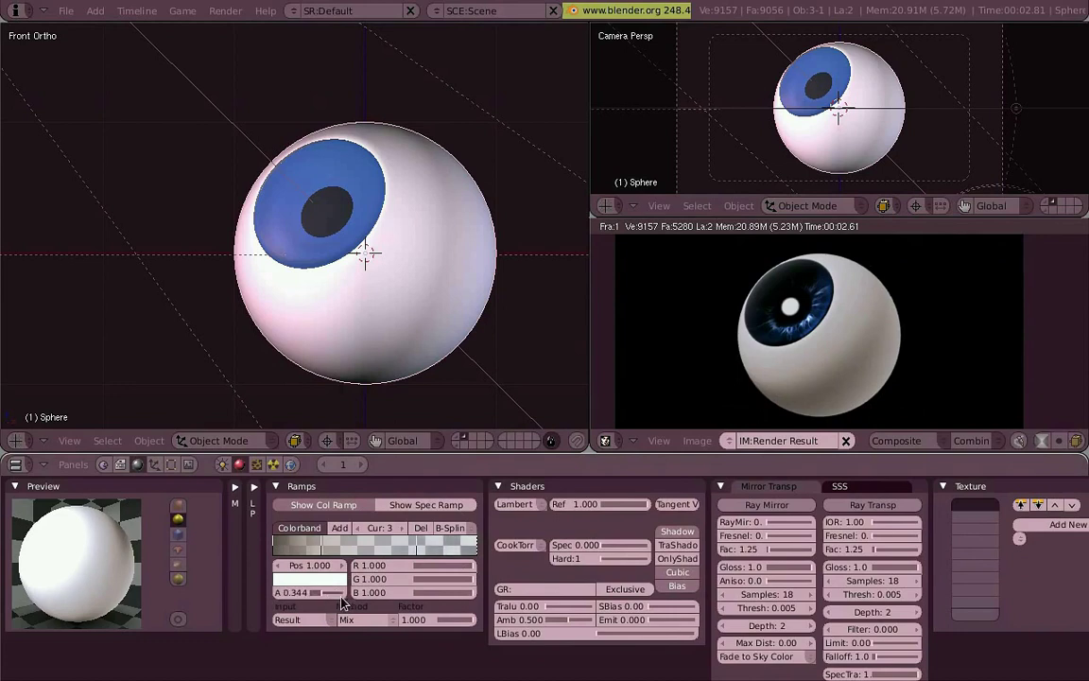
mouse_move(417, 552)
mouse_down()
mouse_move(403, 556)
mouse_move(457, 550)
mouse_up()
drag(336, 553, 356, 555)
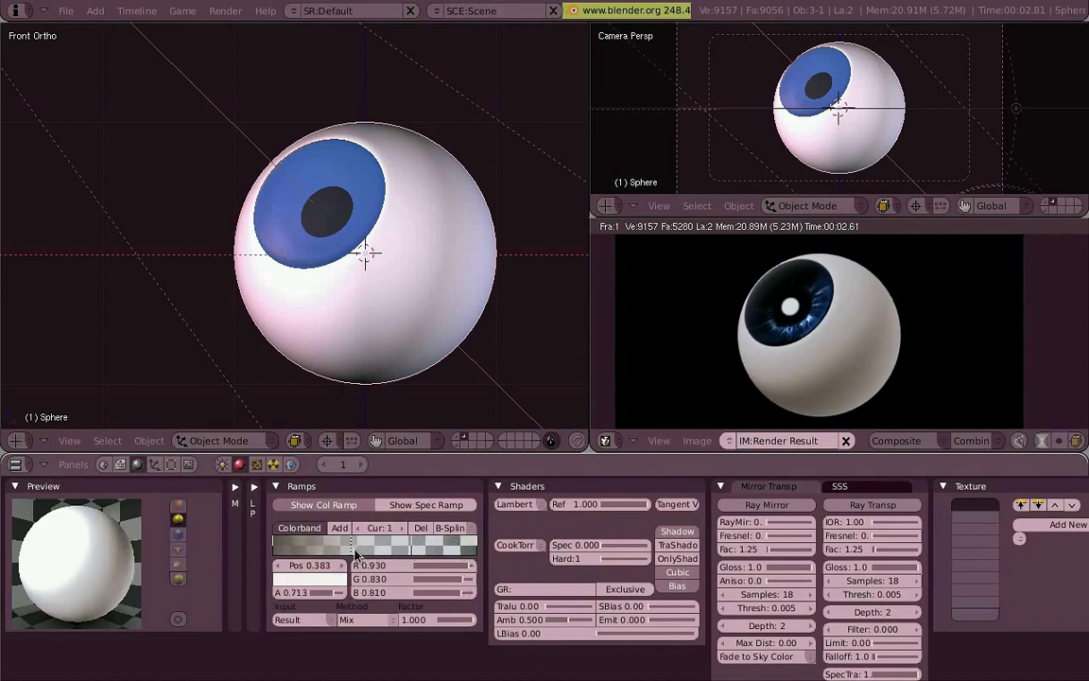
key(F12)
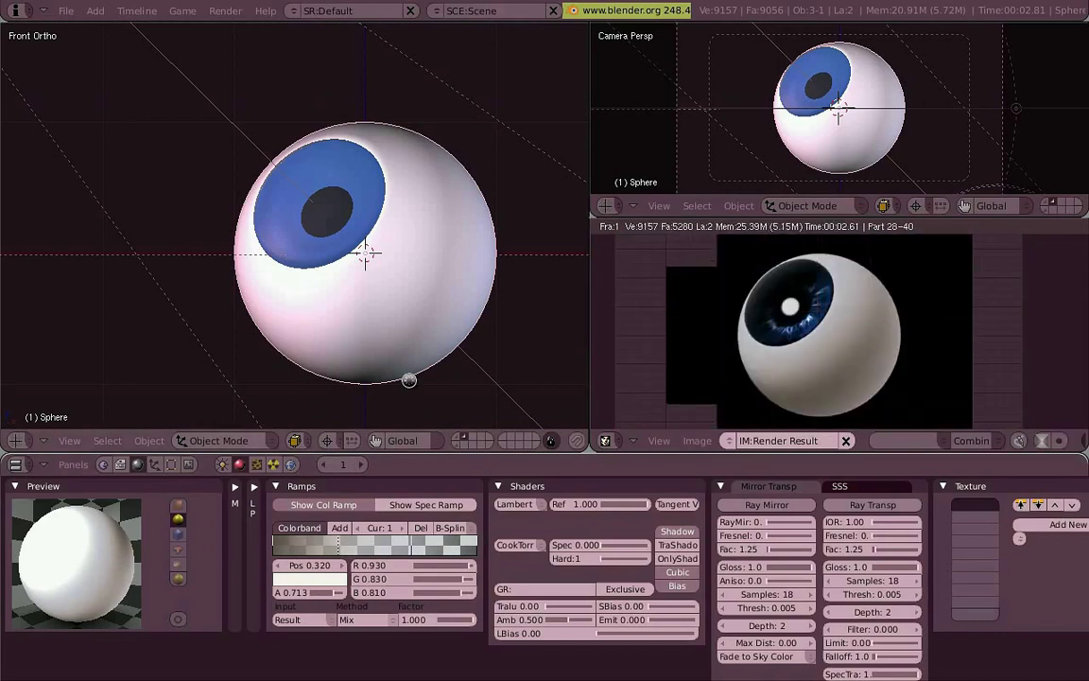
Step: Reduce the material's diffuse reflection to 0.600 and render the eye
click(478, 555)
drag(649, 506, 629, 508)
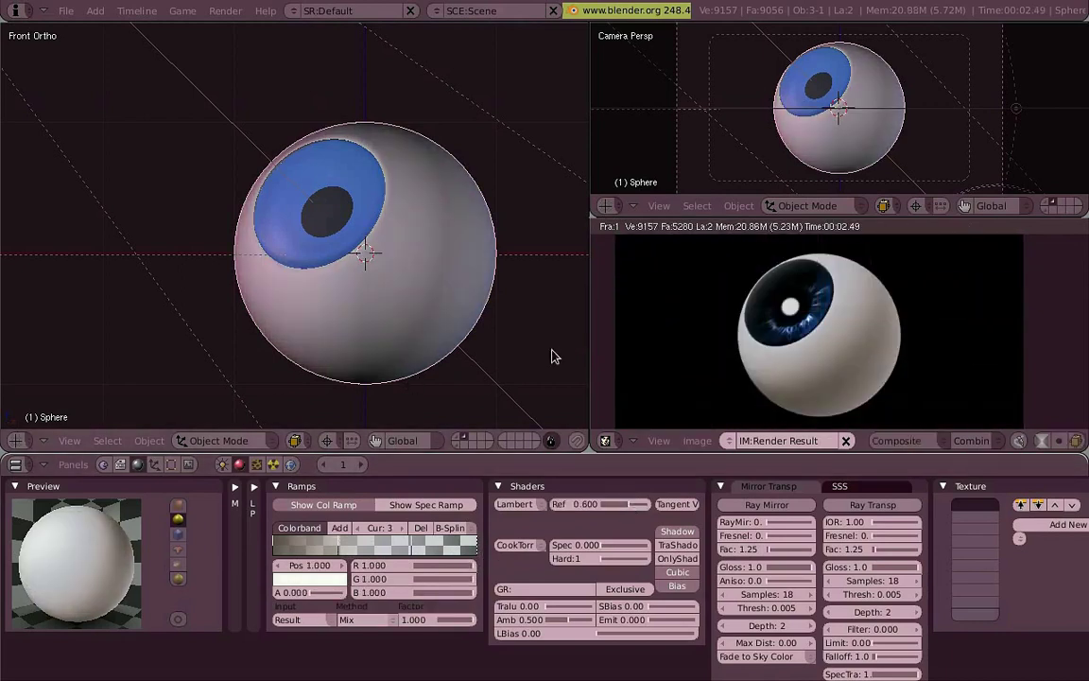
key(F12)
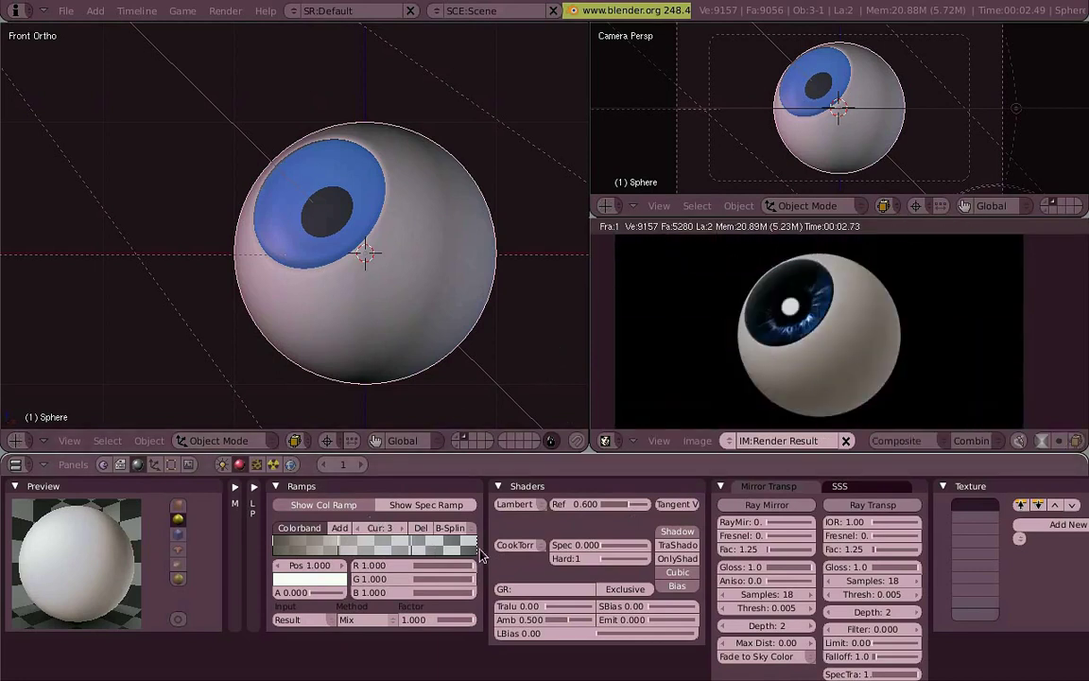
Step: Make the white end stop opaque and shift the ramp stops toward the dark end, the pale pink one to 0.193, and render
mouse_move(313, 592)
mouse_down()
mouse_move(490, 572)
mouse_move(463, 549)
mouse_up()
click(383, 554)
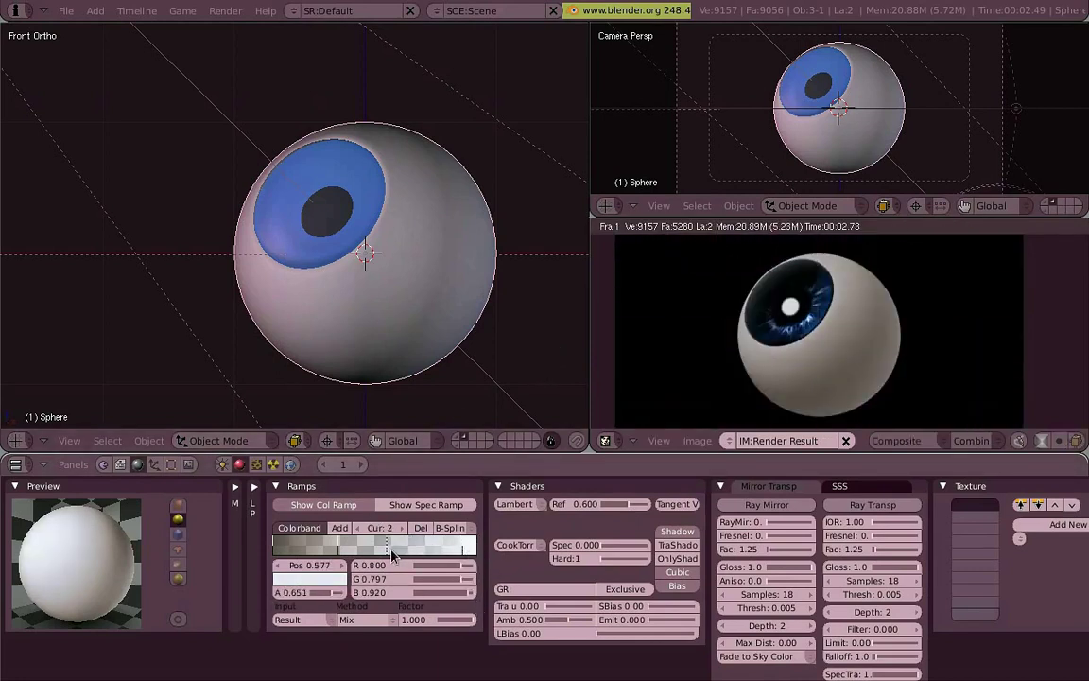
click(312, 547)
key(F12)
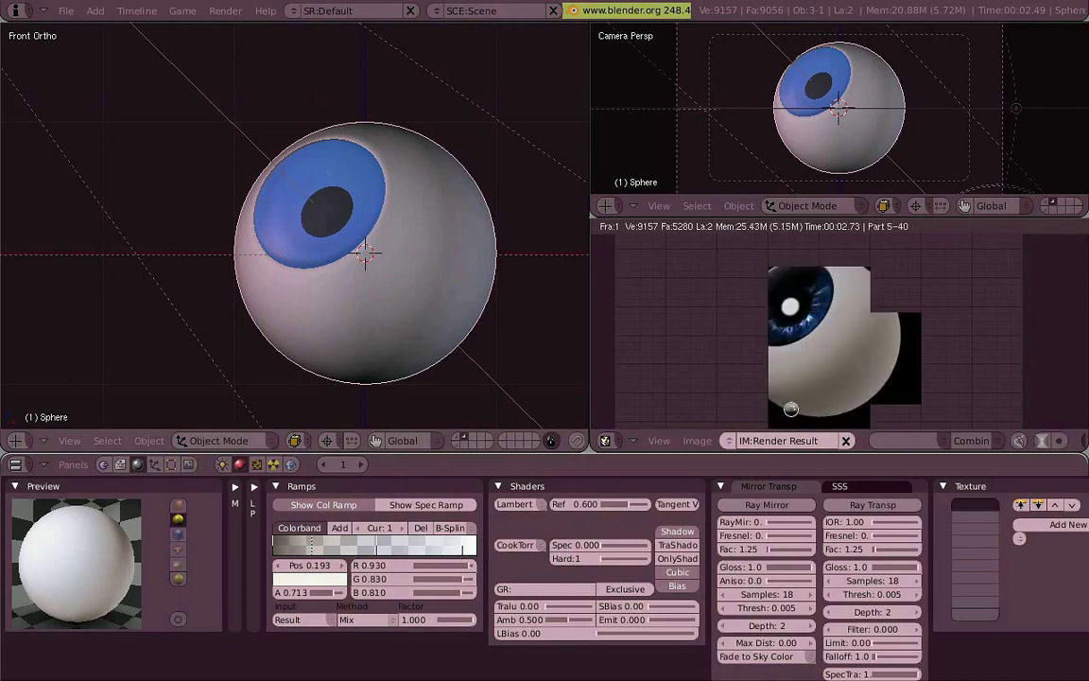
Step: Darken the ramp's first stop to R 0.100, G 0.081, B 0.077 with alpha 0.000, rendering the eye to check the shading
click(277, 548)
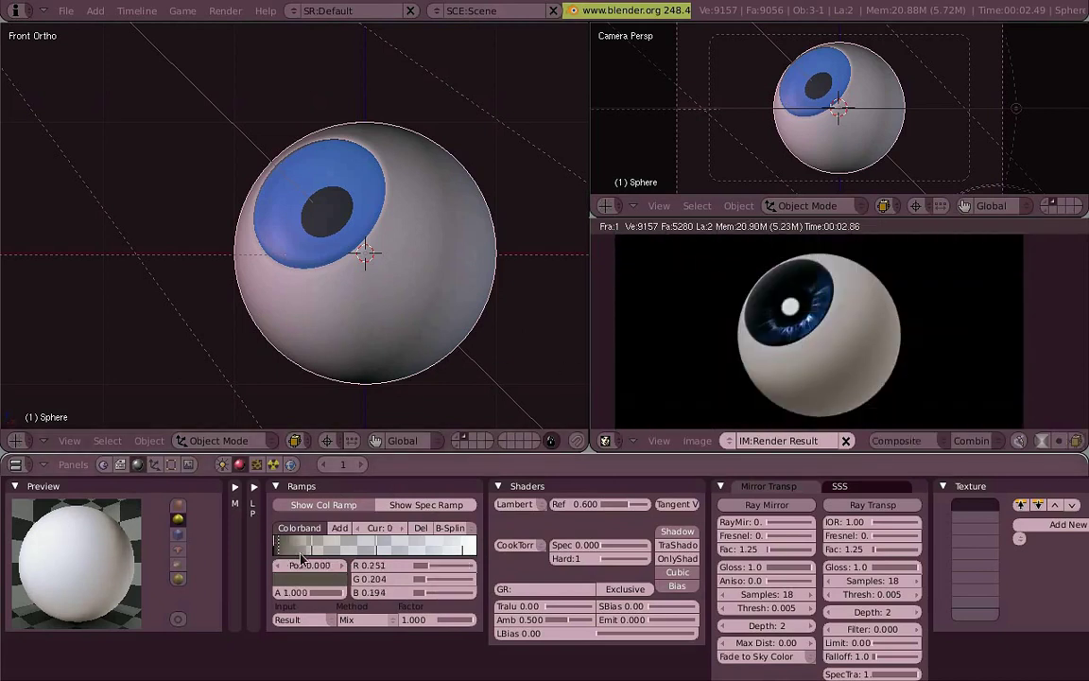
click(316, 580)
drag(481, 571, 473, 570)
key(F12)
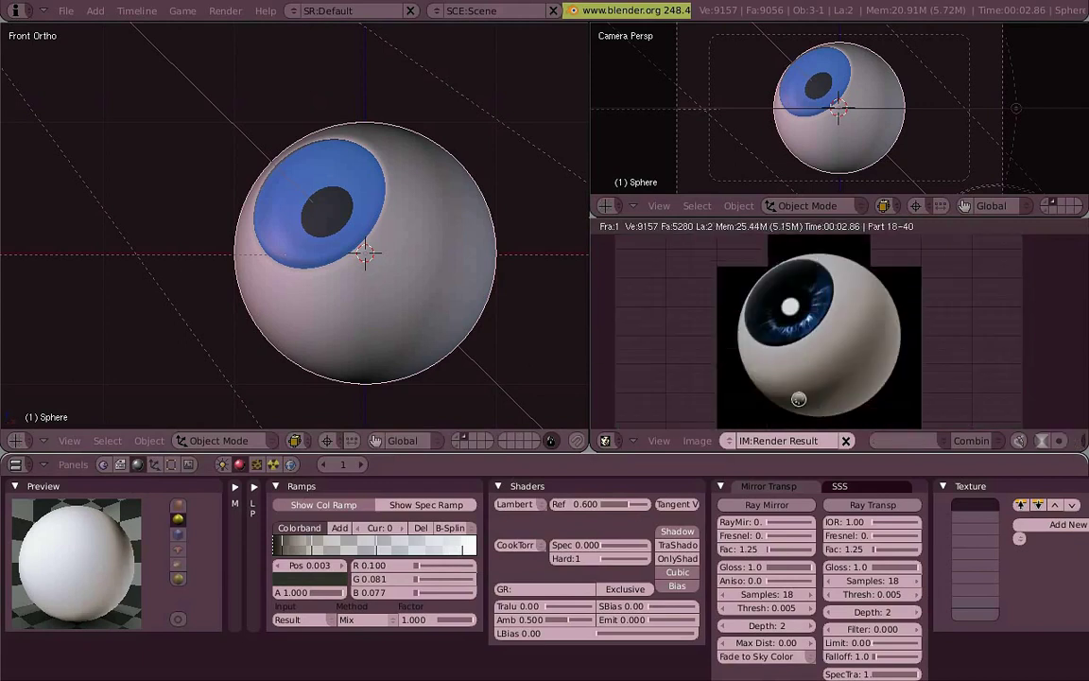
drag(338, 593, 299, 596)
key(F12)
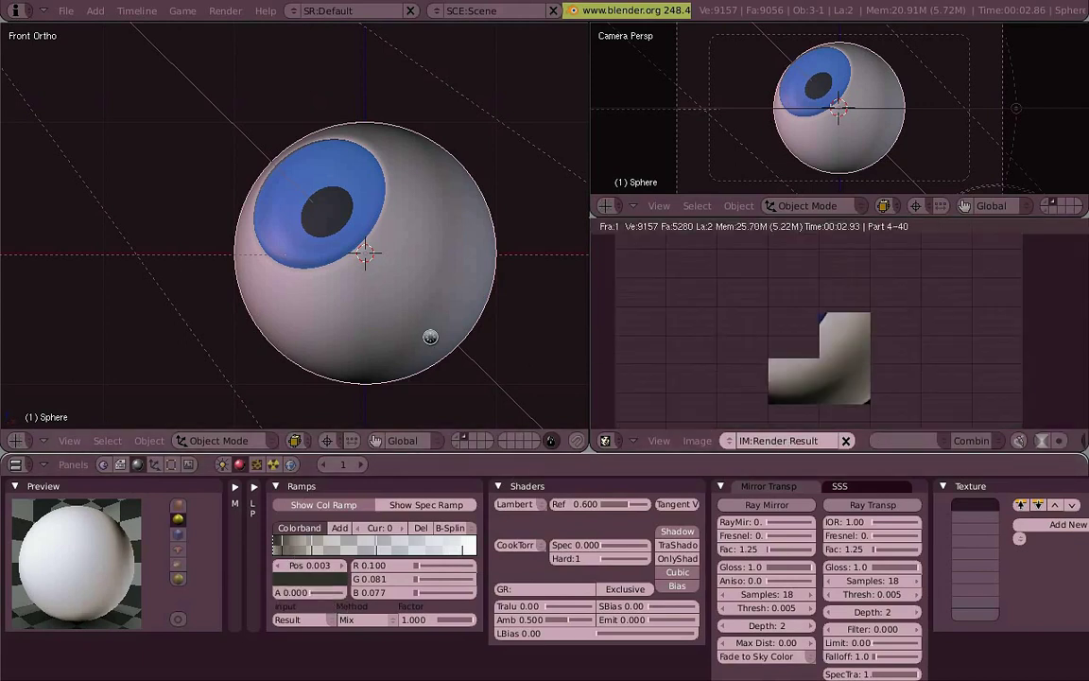
Step: Move the ramp's pale pink stop to 0.273 with alpha 0.508 and the bluish white stop to 0.573, and render the eye
click(414, 532)
drag(319, 551, 338, 555)
key(F12)
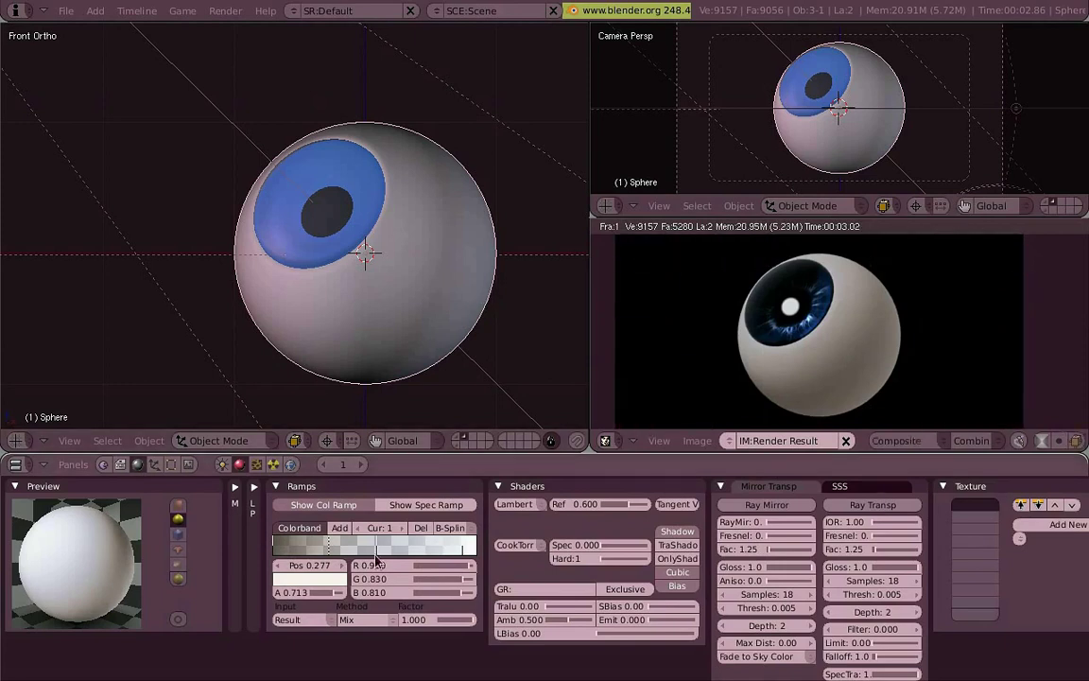
click(389, 546)
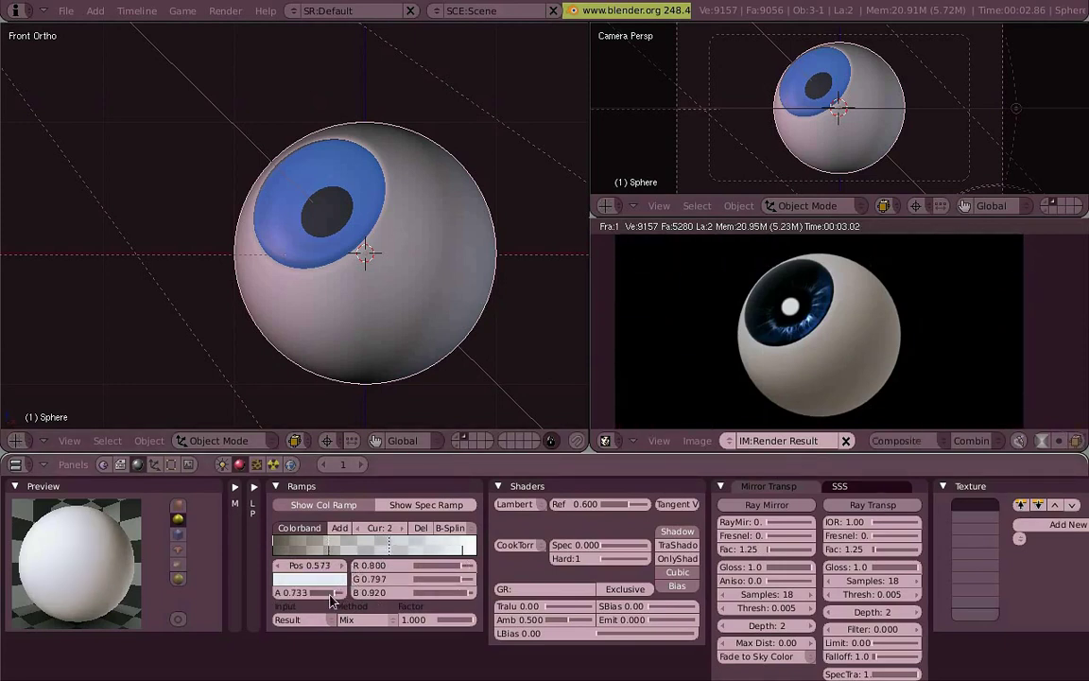
click(328, 546)
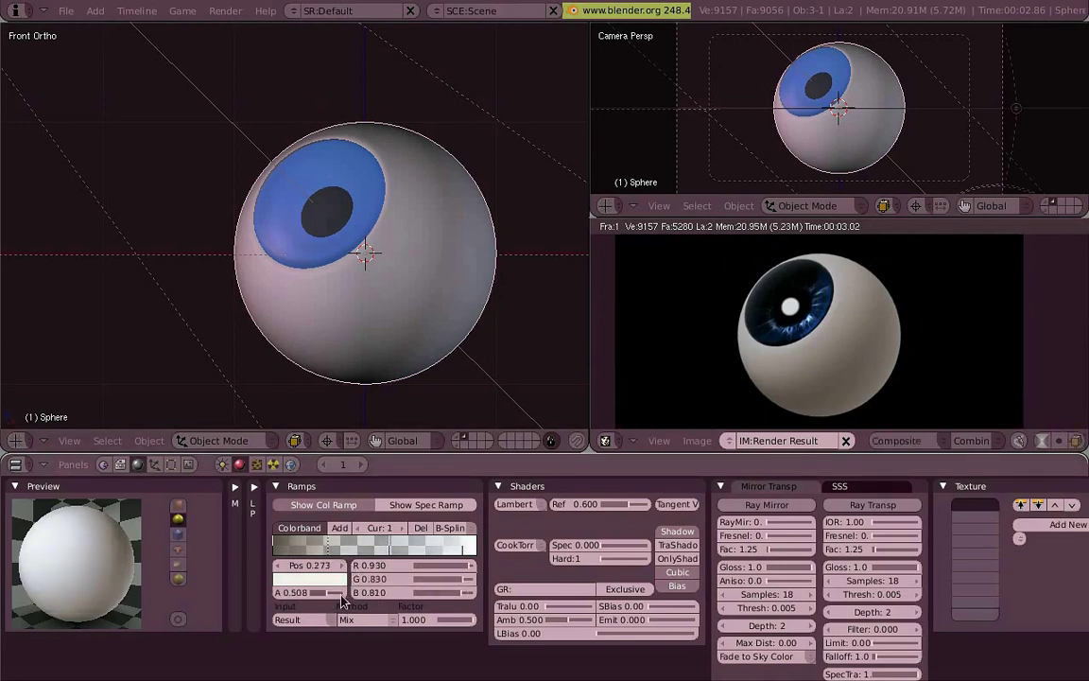
key(F12)
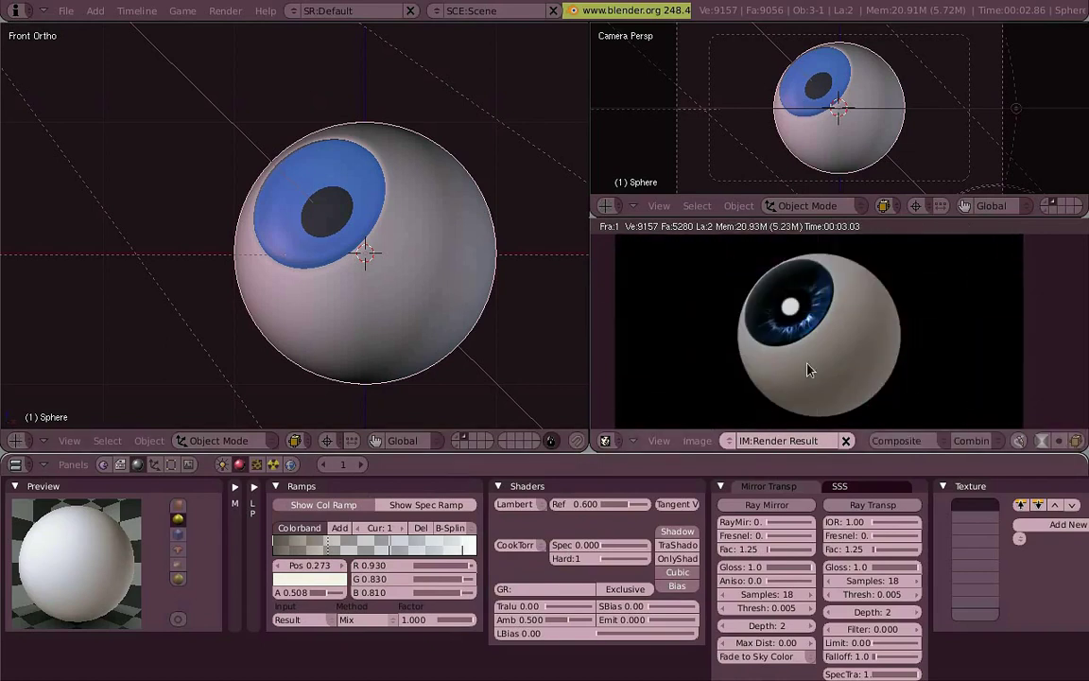
Step: Assign the existing Blend texture to the eye globe material and adjust its map input
click(498, 486)
click(864, 523)
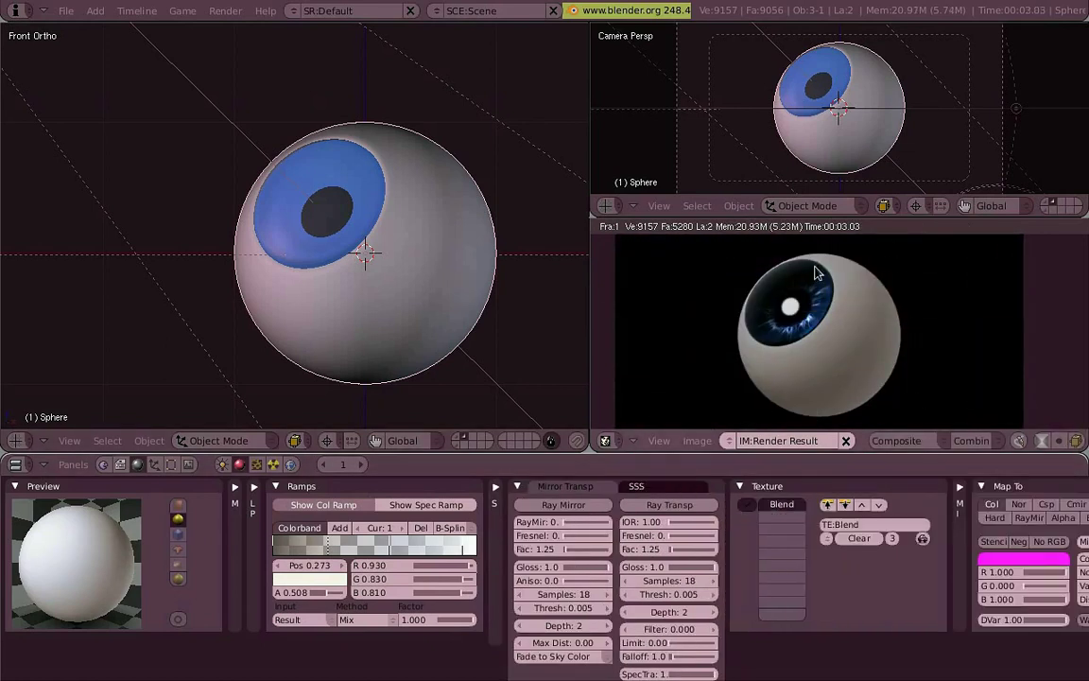
click(739, 485)
click(759, 486)
click(833, 560)
click(755, 495)
Step: Blend the texture in white with Add, map it to translucency with Var 0.600 and DVar 0.00, and render the eye
click(931, 542)
click(928, 518)
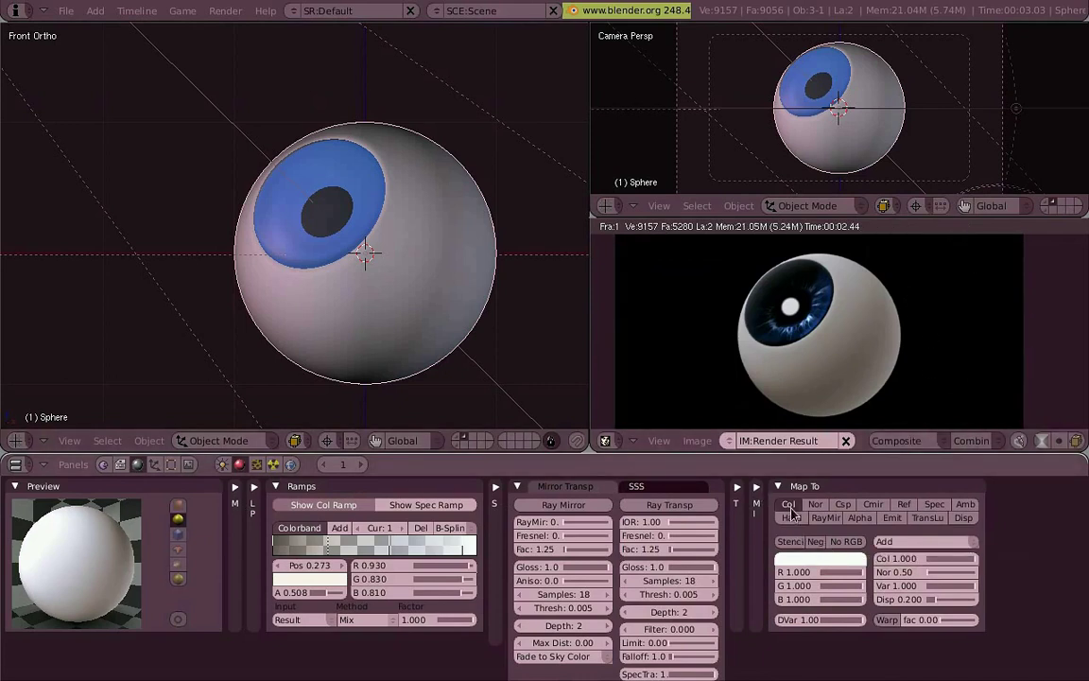
click(937, 521)
key(F12)
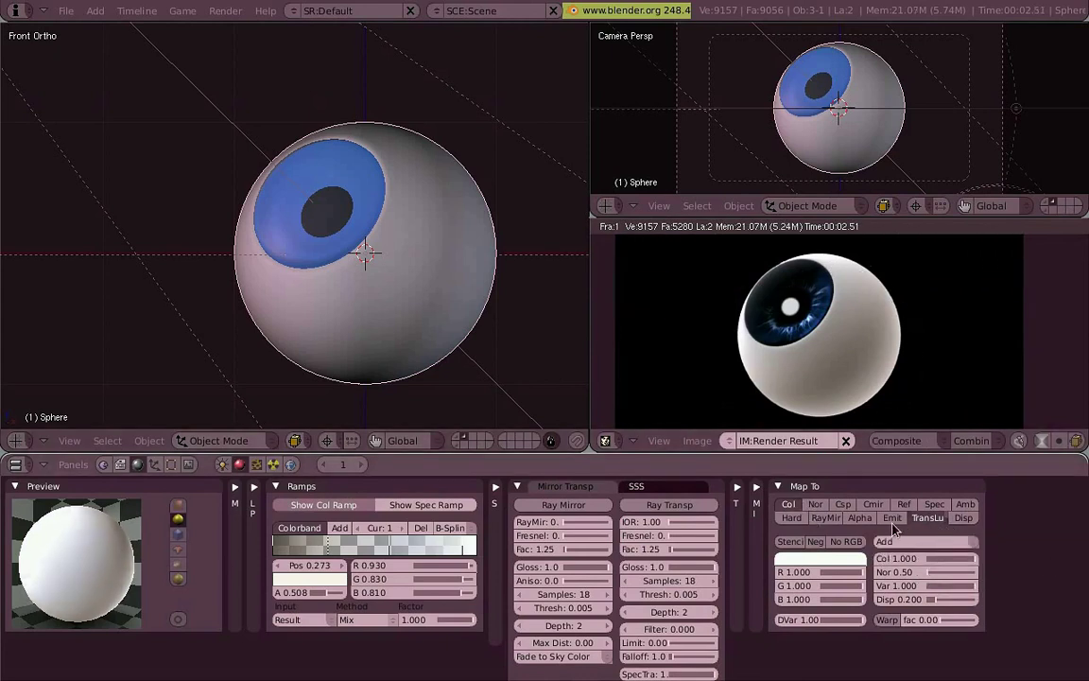
mouse_move(971, 588)
mouse_down()
mouse_move(955, 589)
mouse_move(983, 581)
mouse_up()
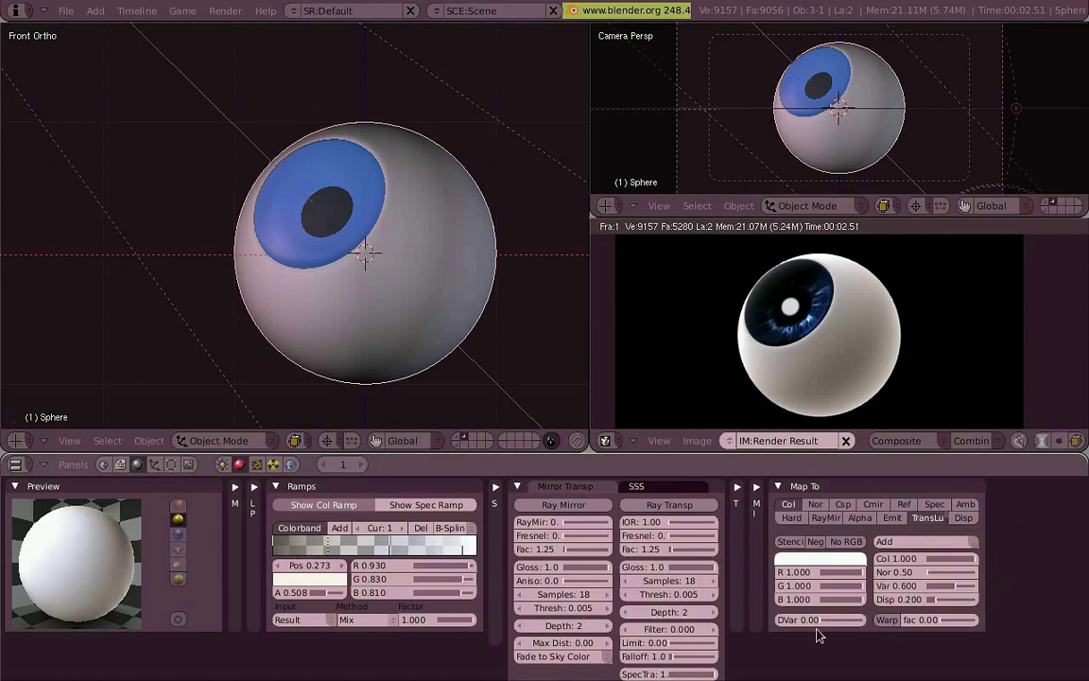
key(F12)
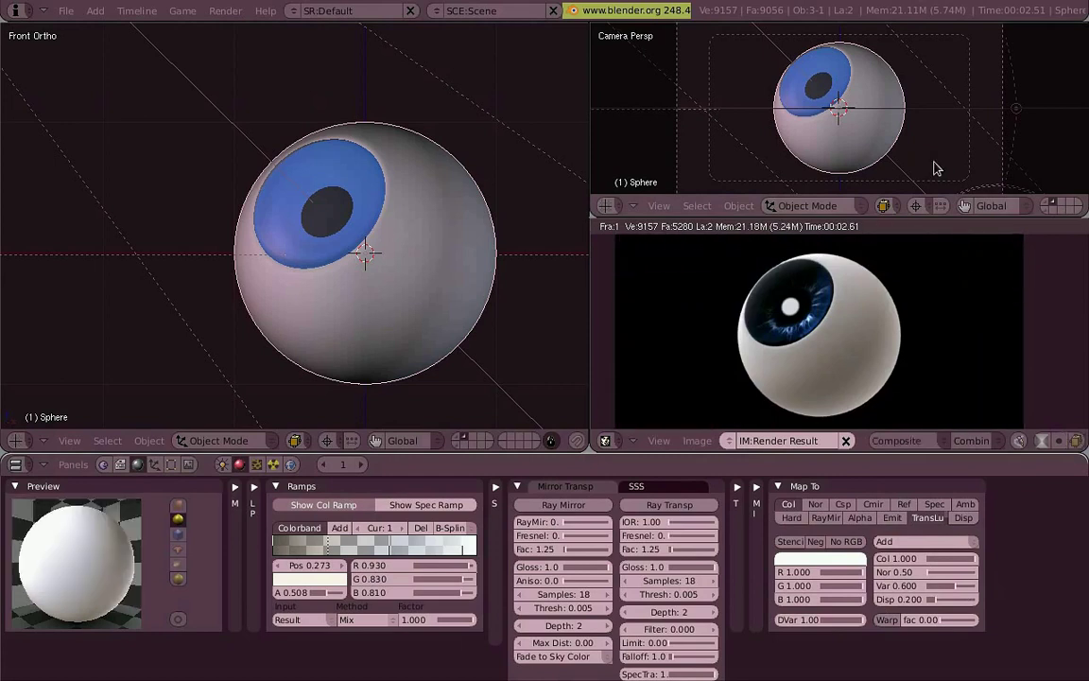
Step: Switch the material's specular shader to Blinn with Spec 1.000 and hardness 320, and render the eye
scroll(948, 309, up, 2)
middle_drag(948, 309, 975, 420)
scroll(964, 392, down, 3)
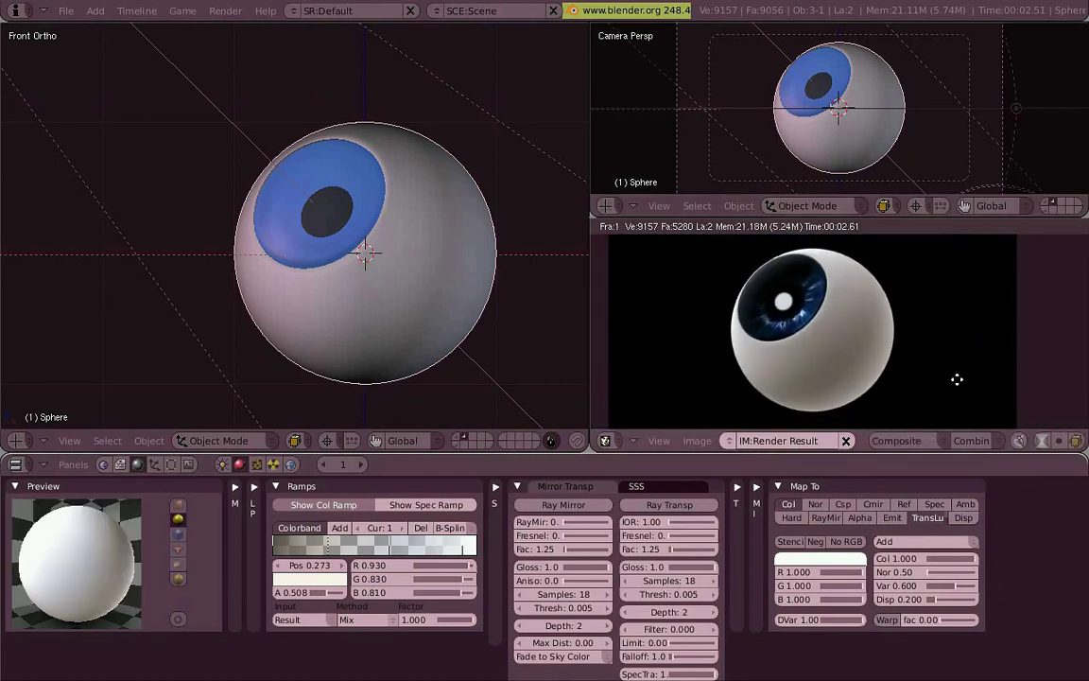
click(517, 487)
click(496, 487)
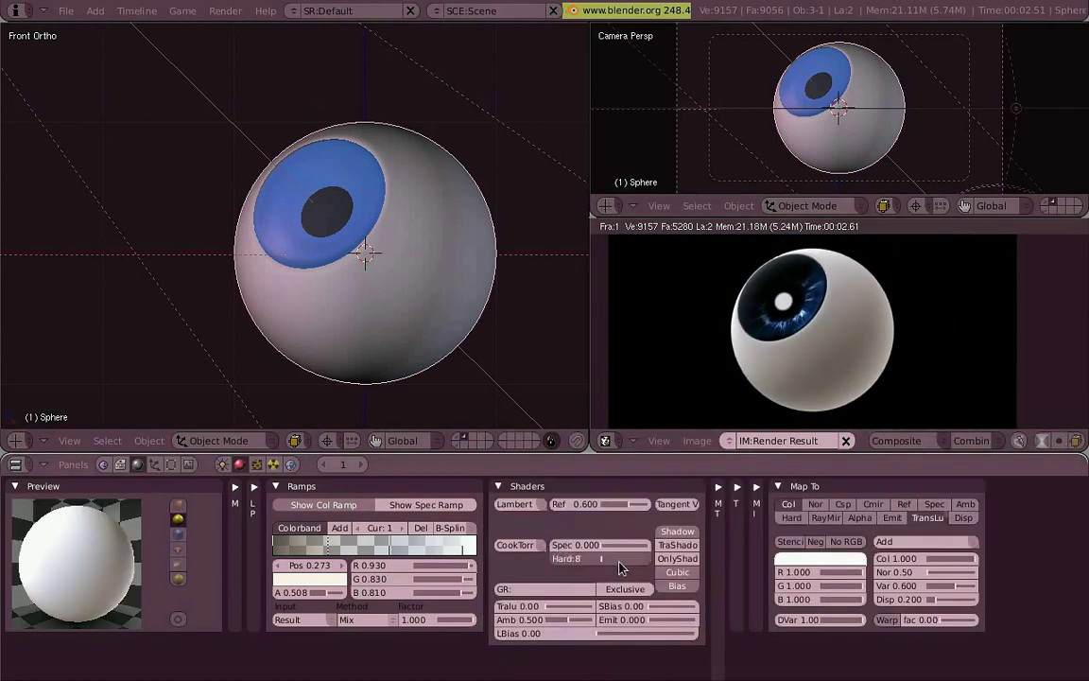
mouse_move(625, 546)
mouse_down()
mouse_move(640, 549)
mouse_move(629, 563)
mouse_up()
click(528, 550)
click(527, 502)
key(F12)
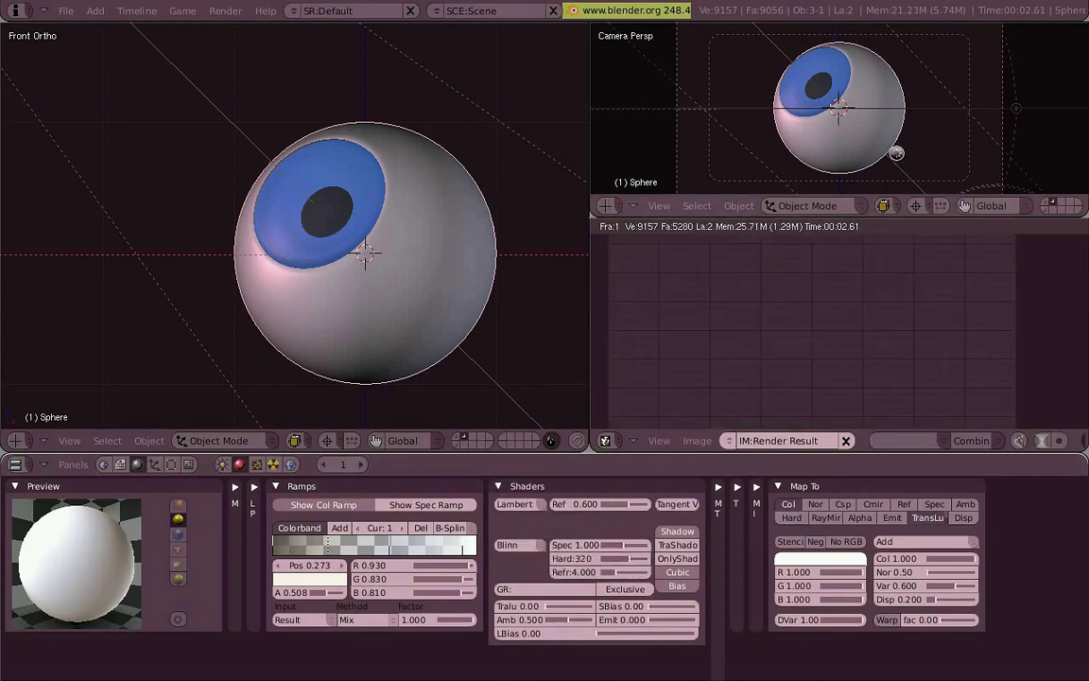
Step: Trackball-rotate the eyeball so the iris faces the upper right and render the highlight
key(r)
key(r)
click(934, 178)
key(F12)
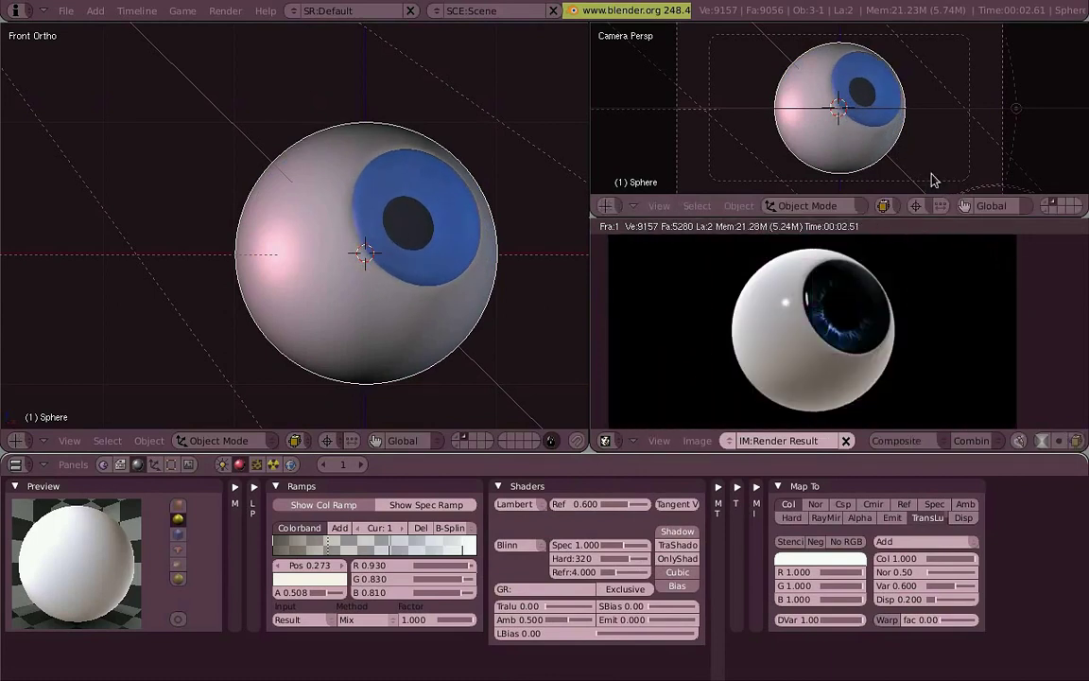
Step: Set the specular hardness to 480 and refraction to 6.000, switch the diffuse shader to Oren-Nayar, and render the eye
drag(632, 559, 654, 578)
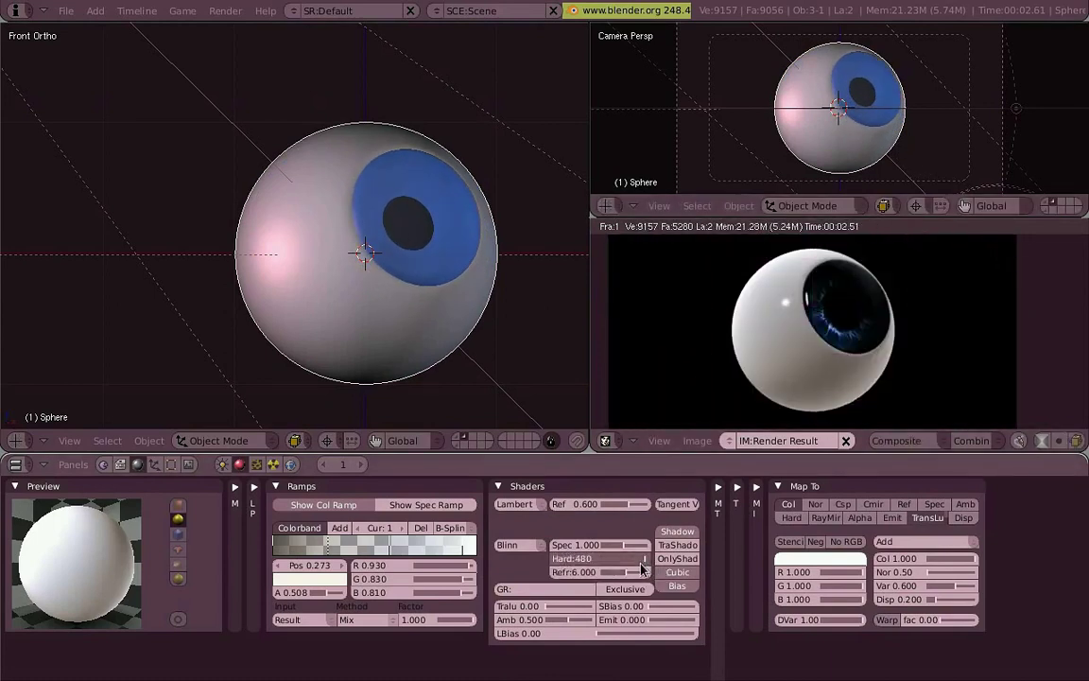
click(516, 504)
click(520, 462)
key(F12)
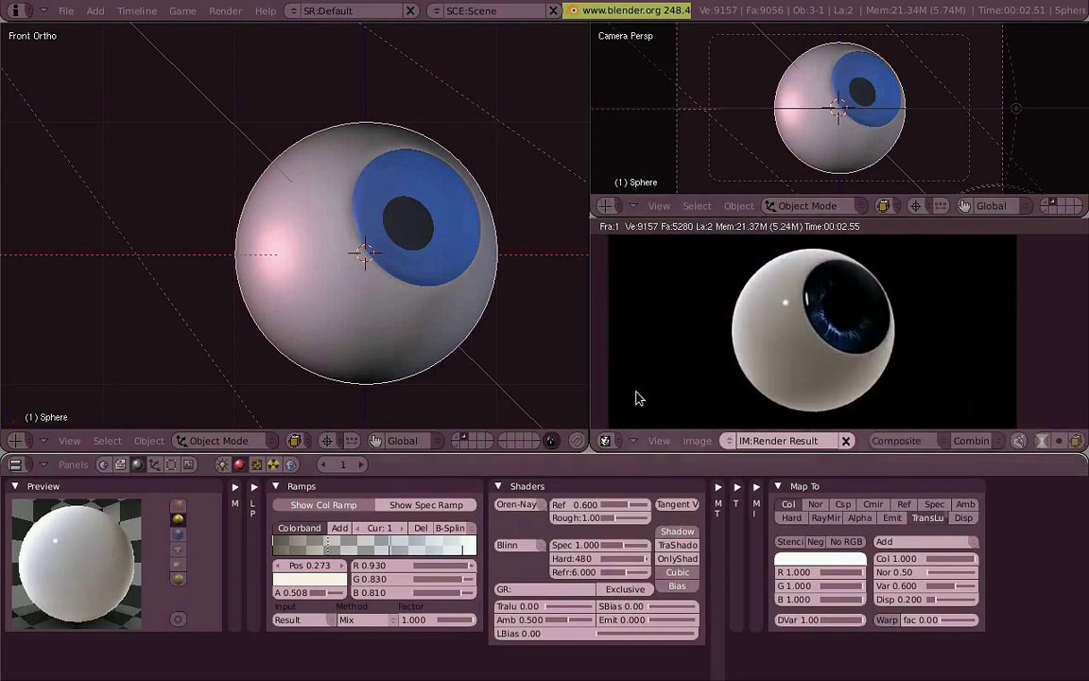
Step: Switch the specular shader to Toon with size 0.110 and Spec 0.600, and render the eye
click(508, 544)
click(527, 493)
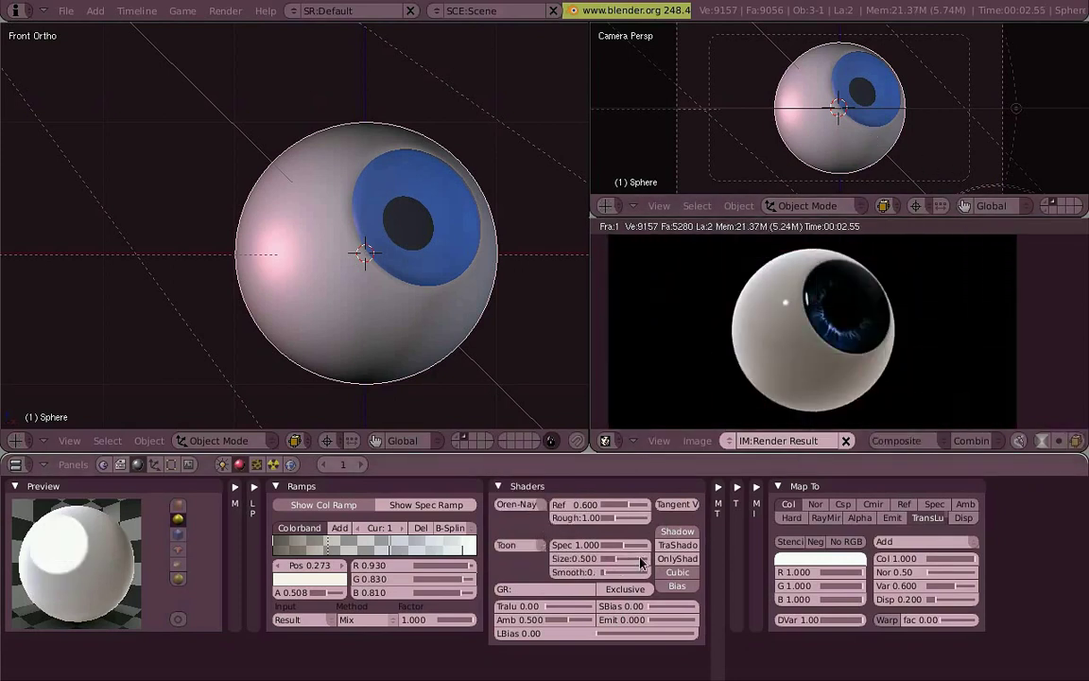
drag(629, 564, 627, 561)
click(609, 544)
text(0.6)
key(Return)
key(F12)
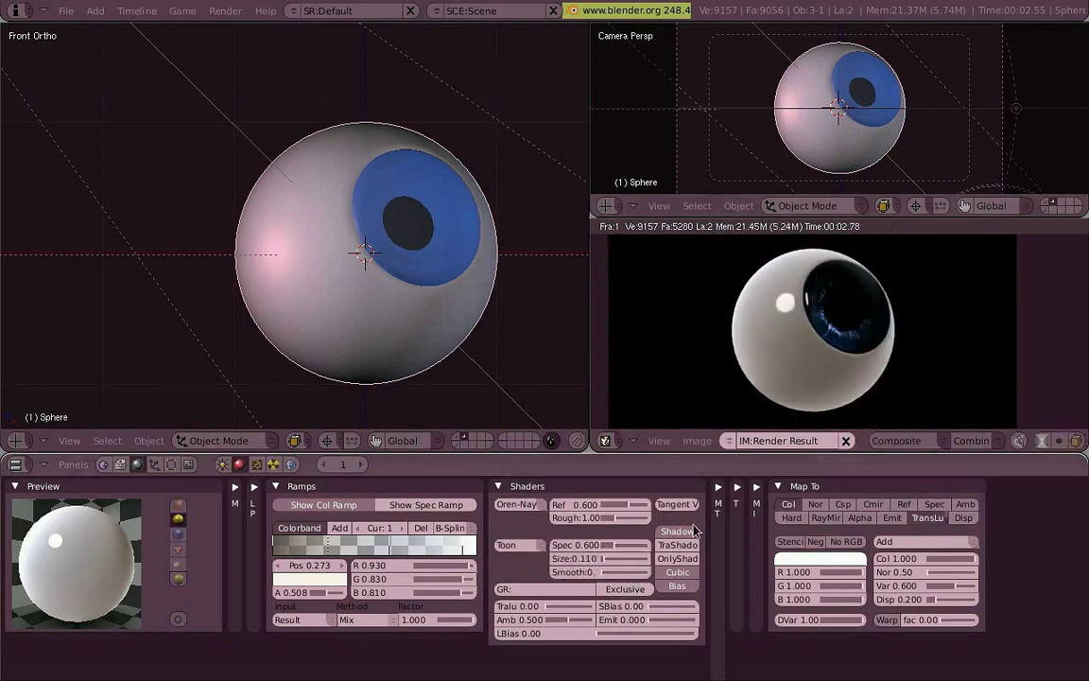
Step: Reduce the specular intensity to 0.300 and render the eye, including with the iris rotated toward the upper left
ctrl+drag(628, 544, 636, 546)
key(F12)
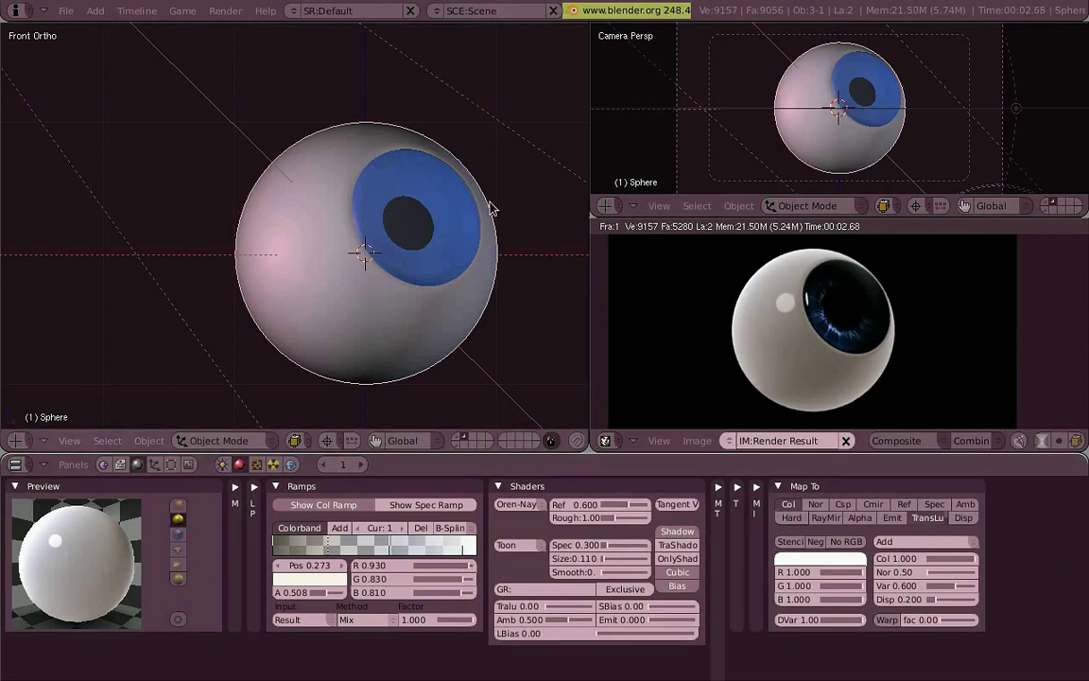
key(r)
key(r)
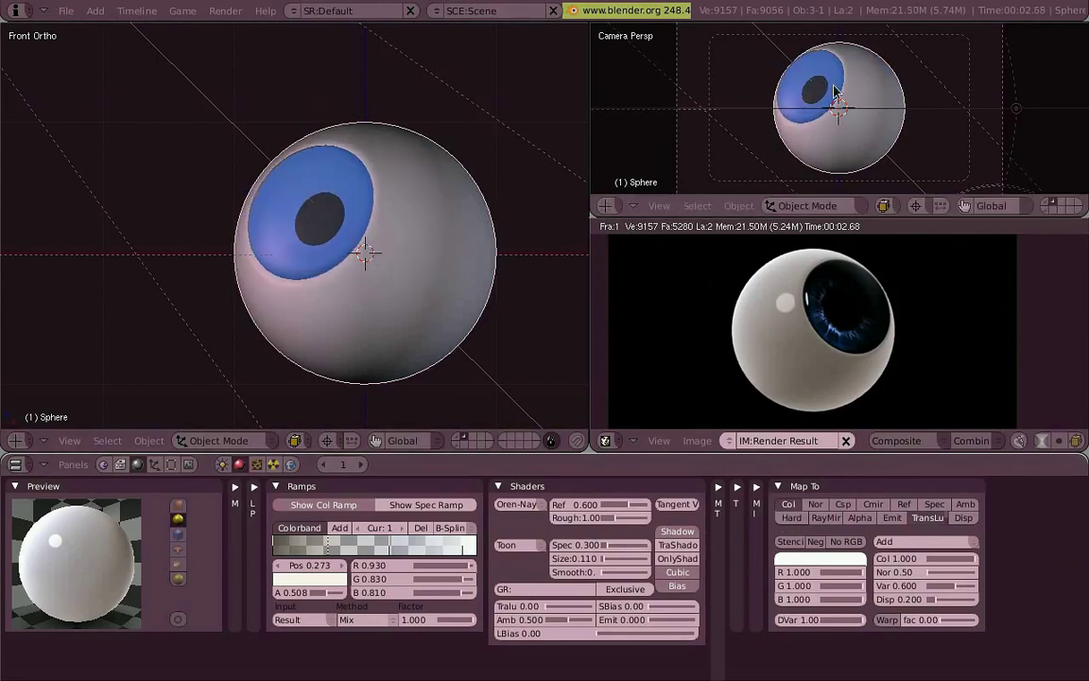
key(F12)
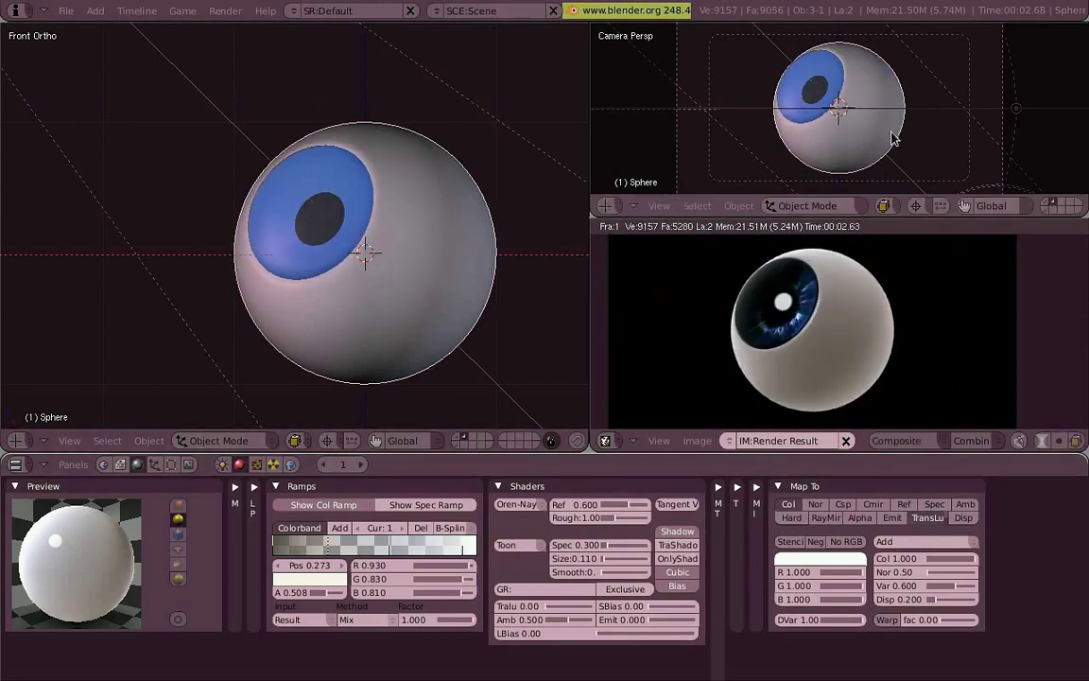
Step: Clear the eyeball's rotation so the iris faces straight ahead and render it
key(Tab)
click(907, 131)
key(Tab)
key(alt+r)
key(Tab)
key(Tab)
key(alt+r)
click(879, 123)
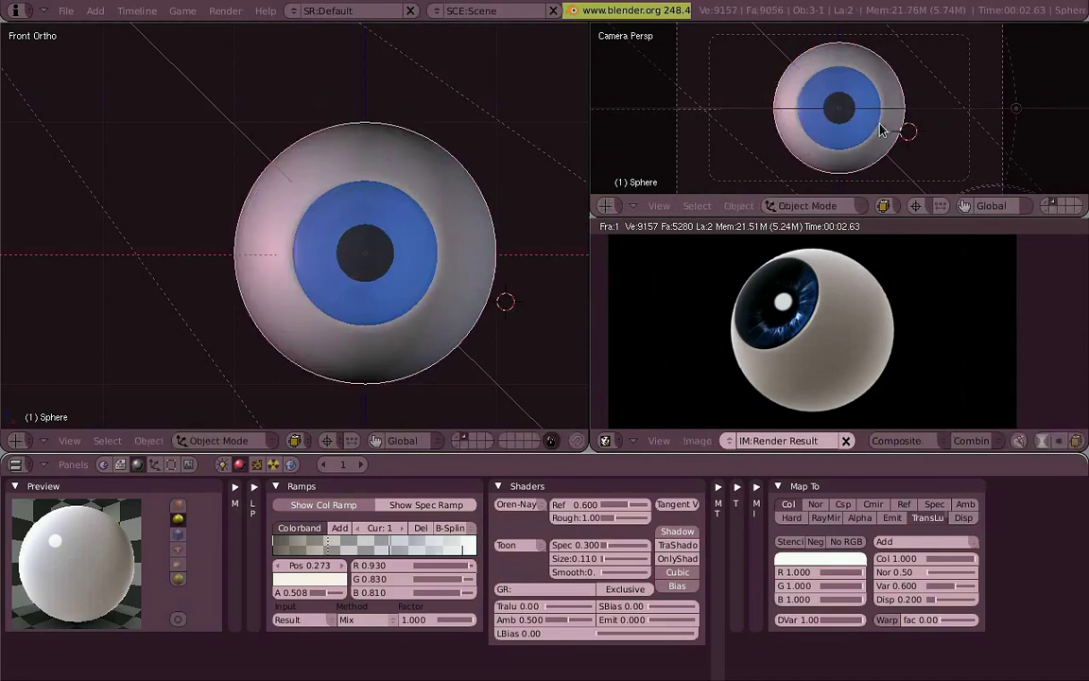
key(F12)
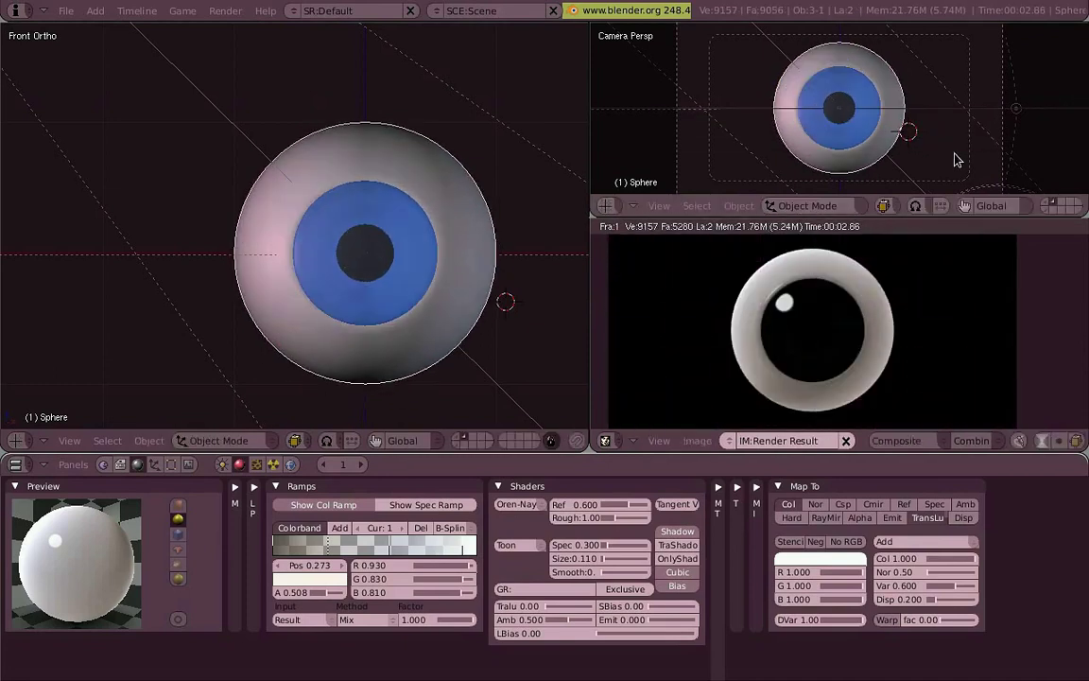
Step: Rotate the eyeball toward the upper left, render its shading, and clear the rotation again
key(r)
key(r)
click(885, 112)
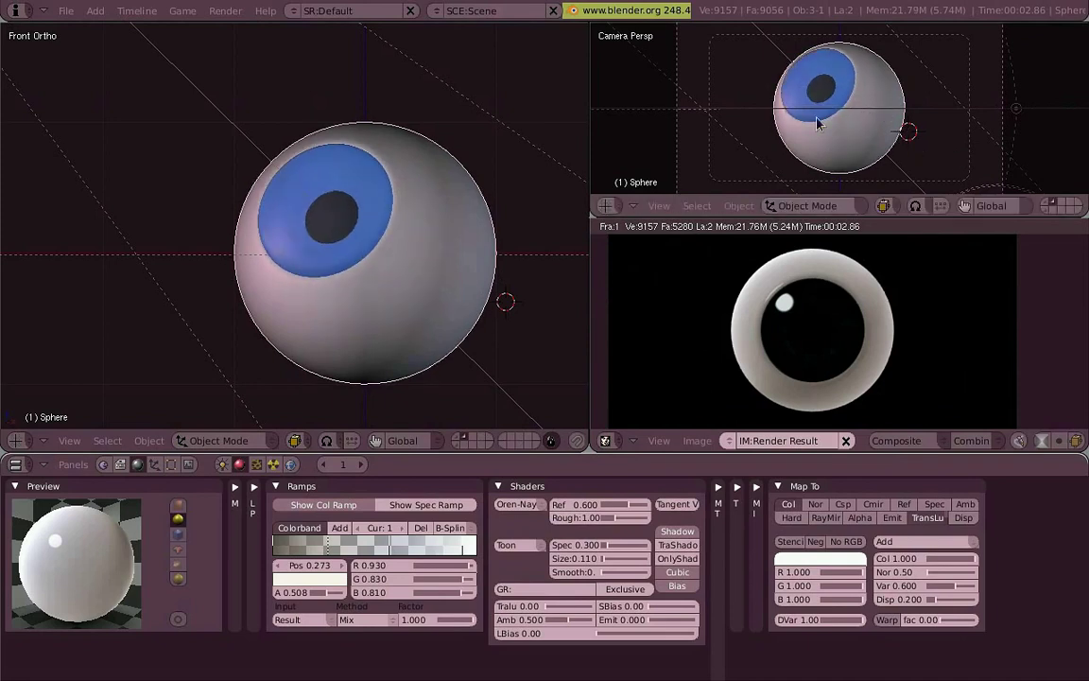
key(ctrl+z)
scroll(875, 321, up, 2)
scroll(868, 335, down, 2)
key(ctrl+shift+z)
key(F12)
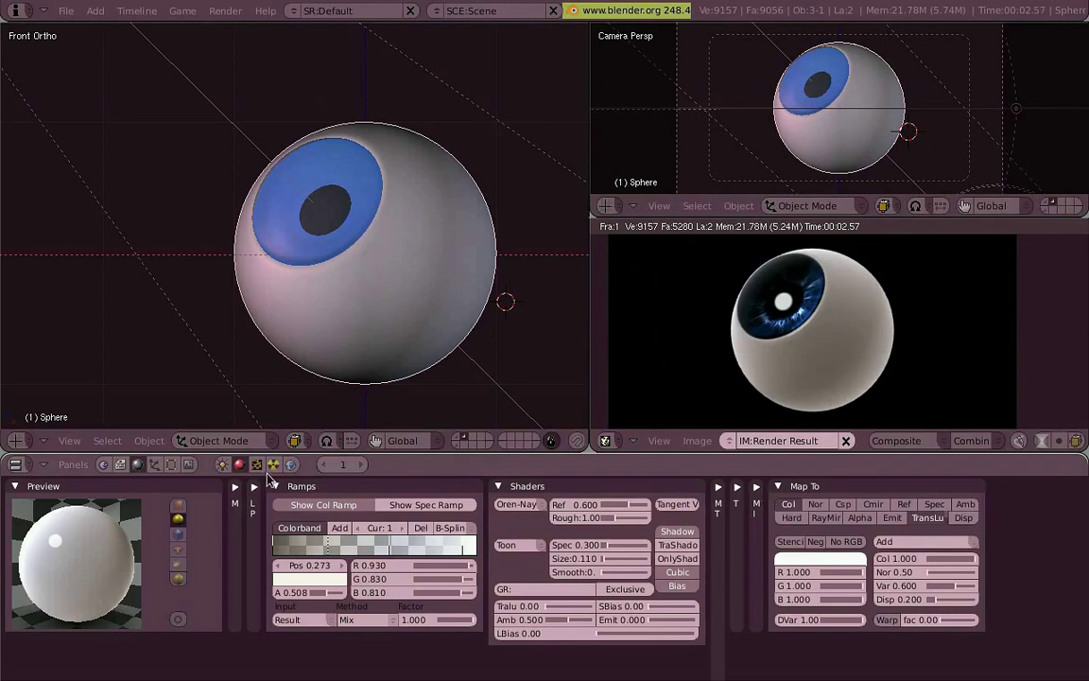
key(alt+r)
click(413, 286)
Step: Add a texture in the material's second slot, make it a spherical Blend, and enable its colour band
click(172, 464)
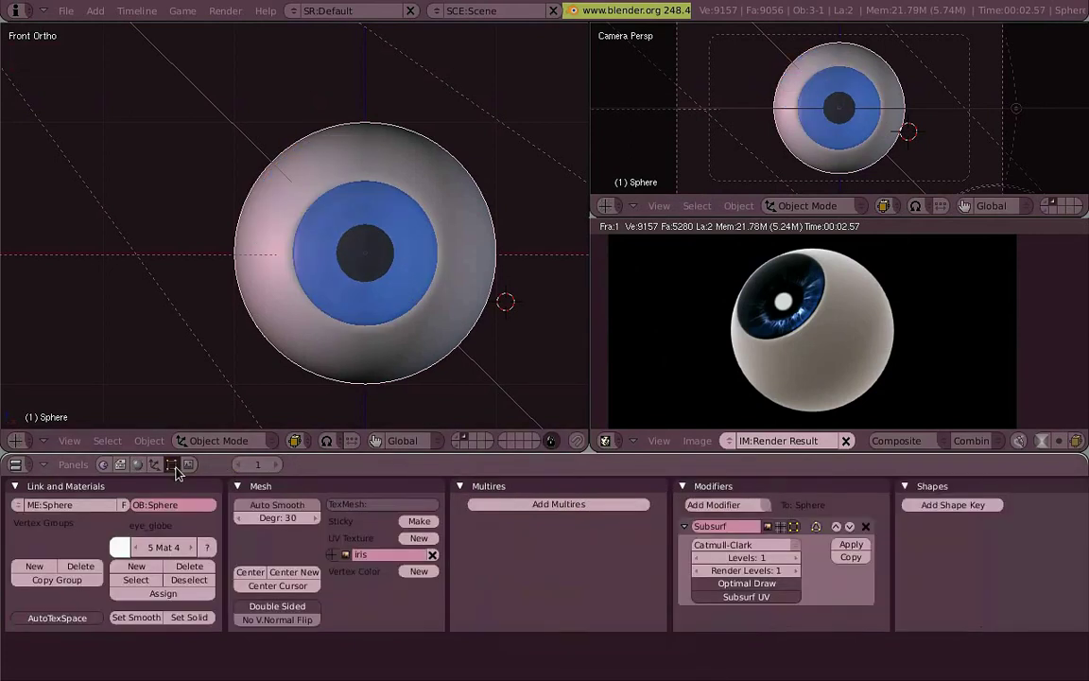
key(Tab)
key(Tab)
click(138, 464)
click(747, 493)
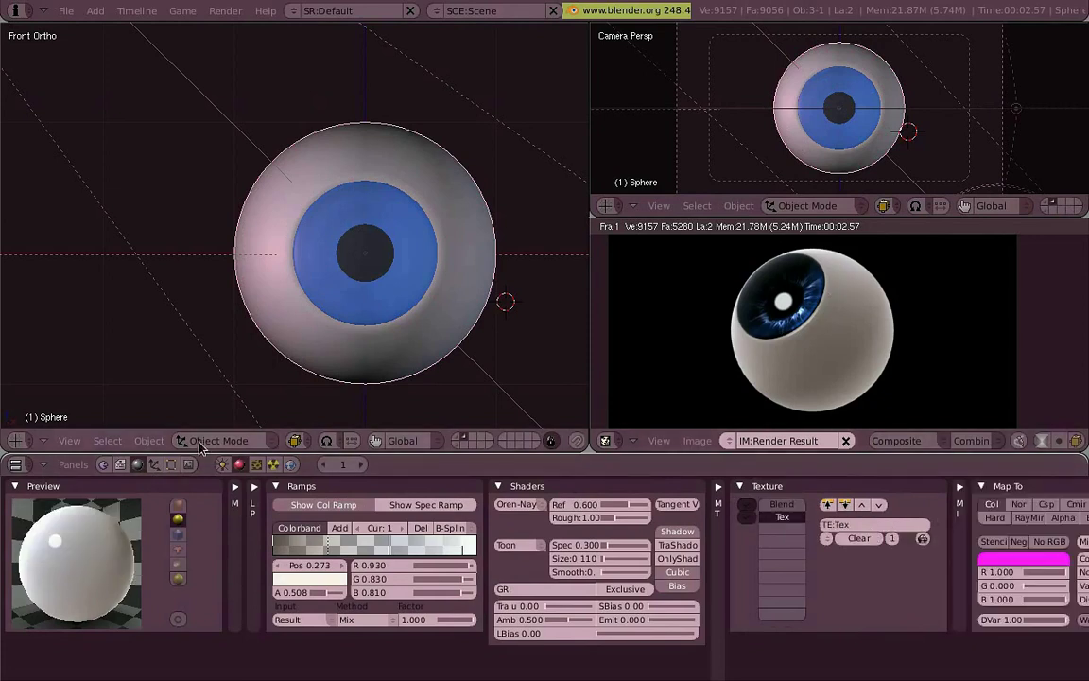
click(256, 464)
click(397, 525)
click(400, 421)
click(715, 507)
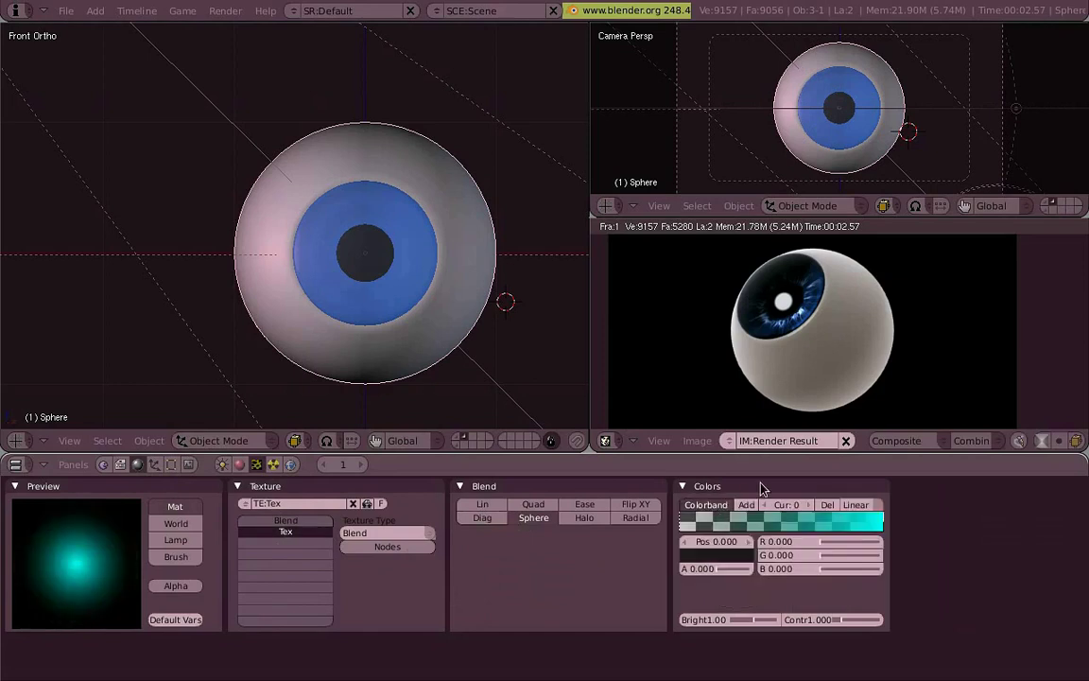
Step: Set the colour band to run from opaque black at position 0.070 to white at 0.623
drag(753, 487, 493, 502)
drag(652, 523, 574, 524)
drag(464, 524, 478, 525)
drag(515, 574, 531, 567)
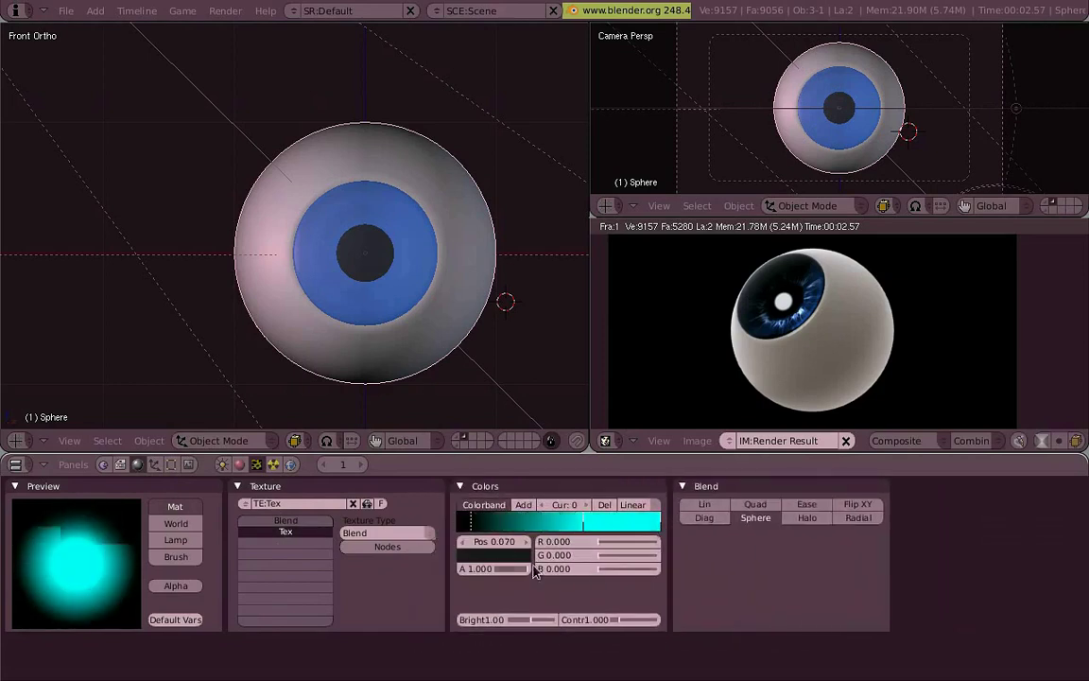
click(517, 556)
click(583, 526)
click(510, 556)
drag(561, 510, 649, 586)
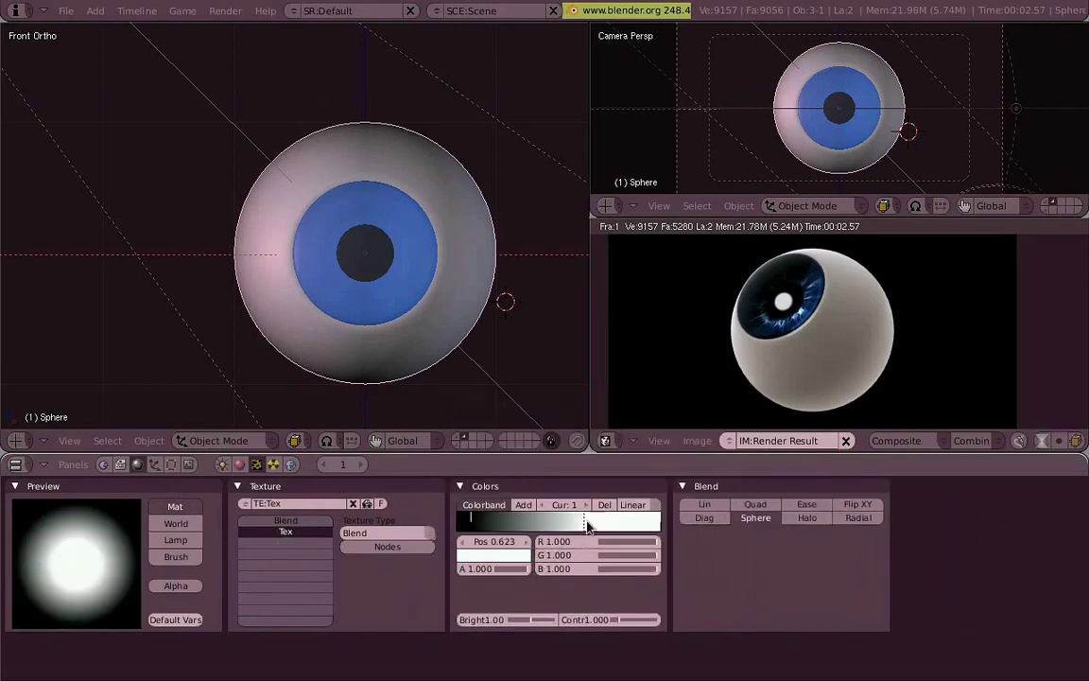
Step: Use B-Spline interpolation for the colour band and tighten its stops, shifting black inward and placing white at 0.440
drag(588, 524, 618, 525)
drag(481, 524, 511, 528)
click(655, 506)
click(665, 449)
drag(624, 528, 559, 530)
Step: Rename the new blend texture as Blend.tight1
click(368, 506)
key(Tab)
key(Tab)
click(303, 507)
click(303, 506)
key(BackSpace)
key(BackSpace)
key(BackSpace)
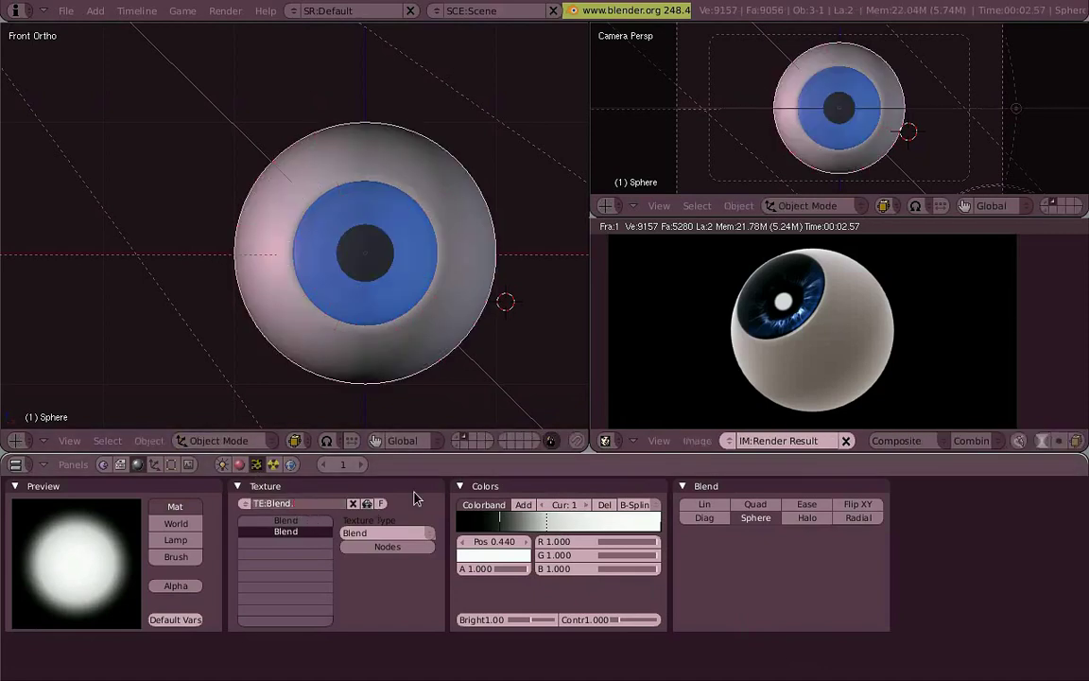
text(tight1)
key(Return)
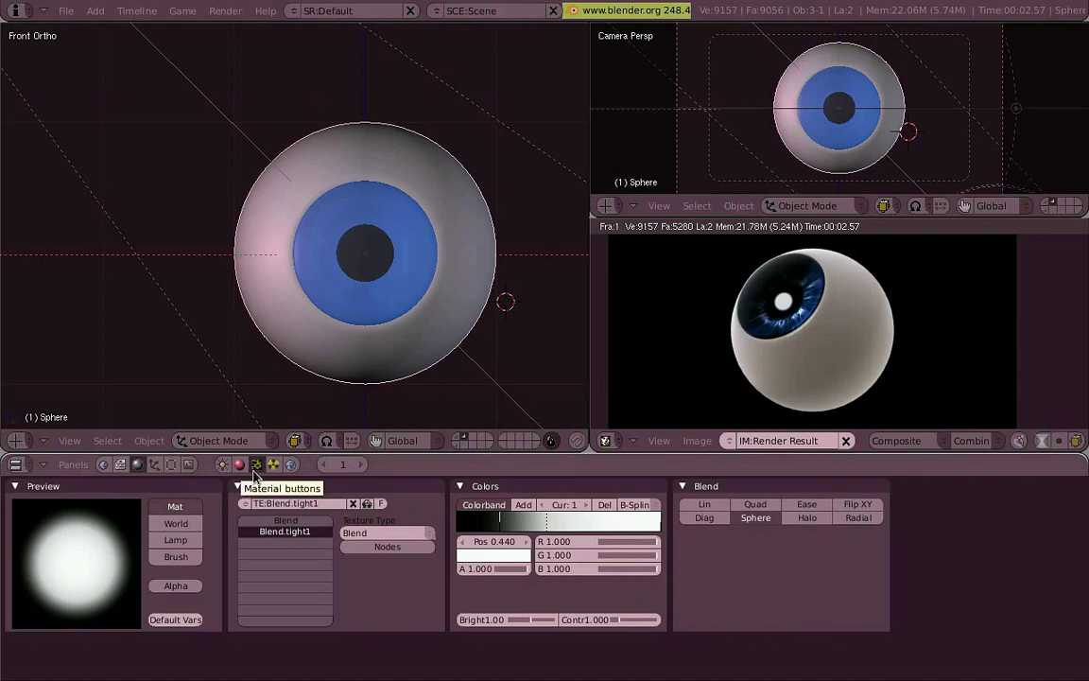
Step: Add a UV texture layer named around_iris to the sphere and select its whole mesh in Edit Mode
click(171, 464)
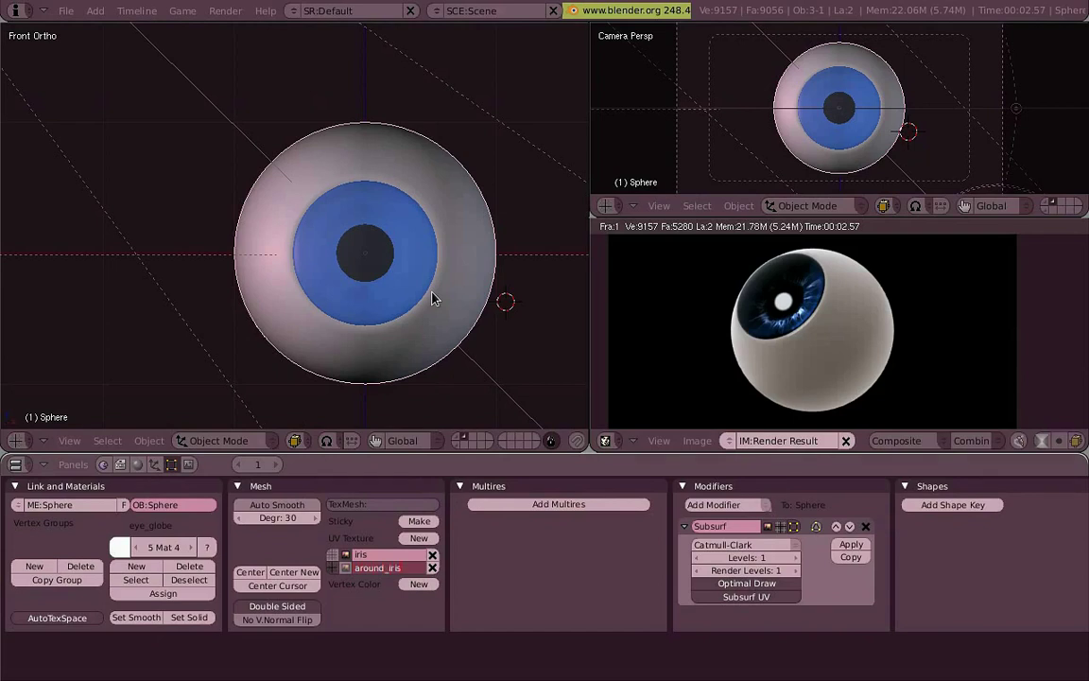
key(Tab)
key(a)
click(918, 441)
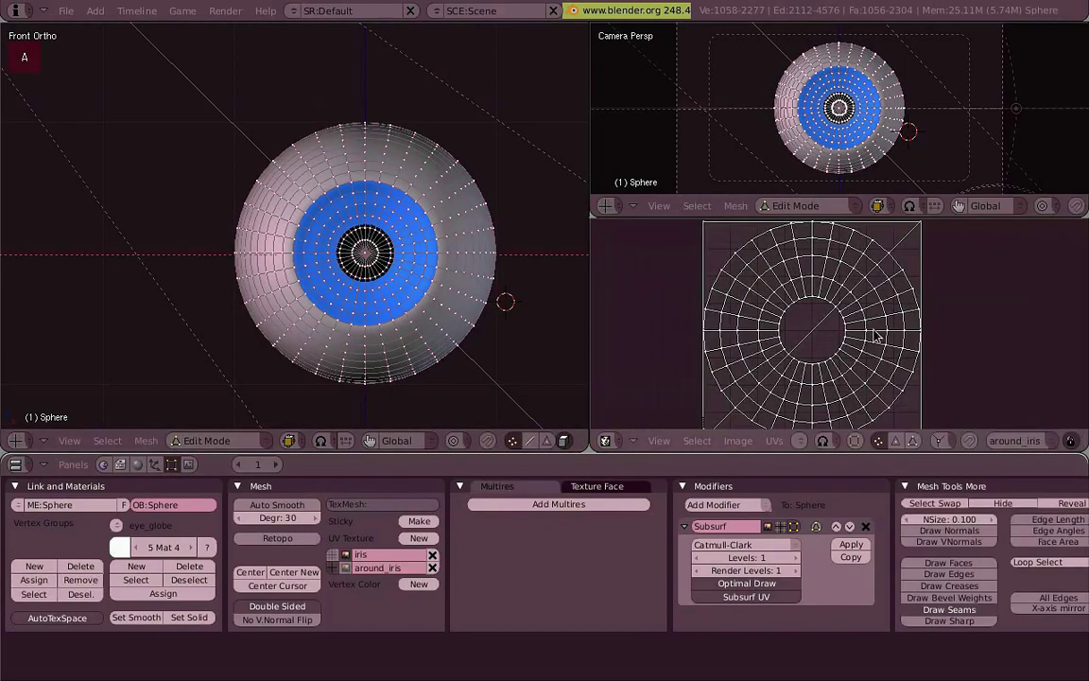
Step: Reset the selected faces' UVs in the around_iris layer and weld them to a single point
key(u)
click(416, 277)
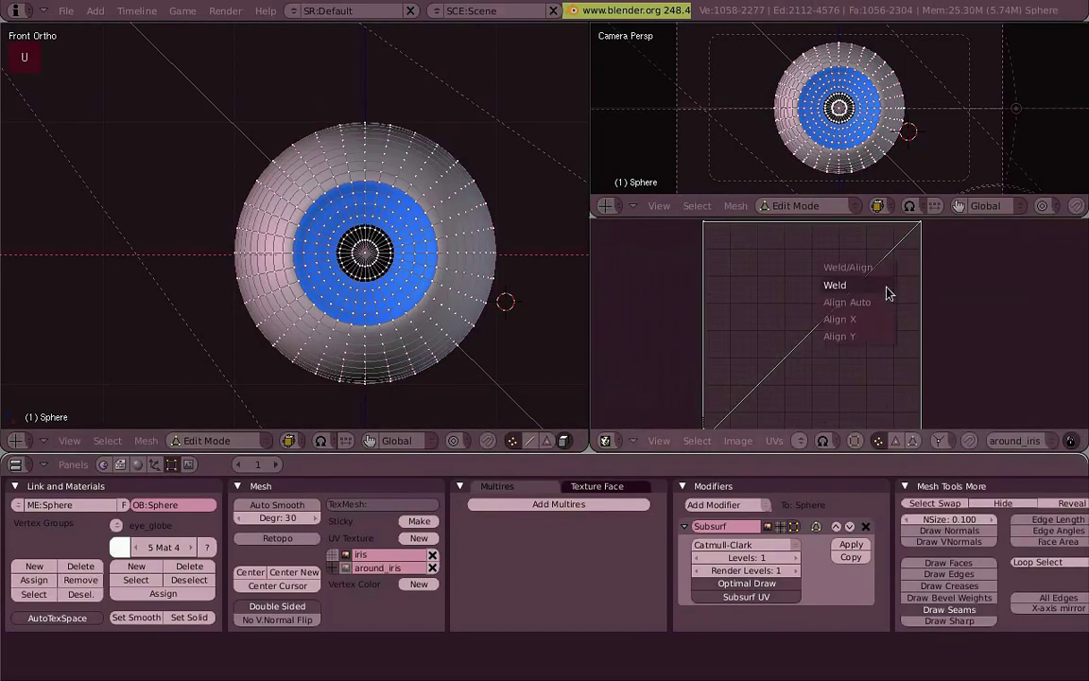
click(888, 285)
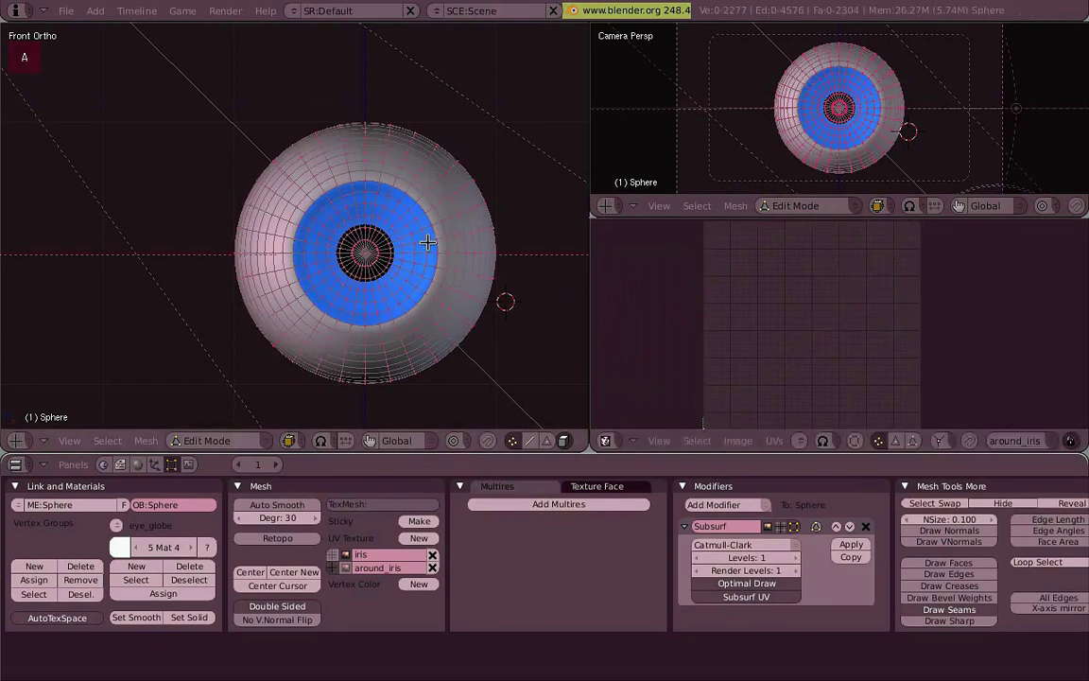
scroll(416, 236, up, 4)
right_click(405, 212)
alt+right_click(383, 244)
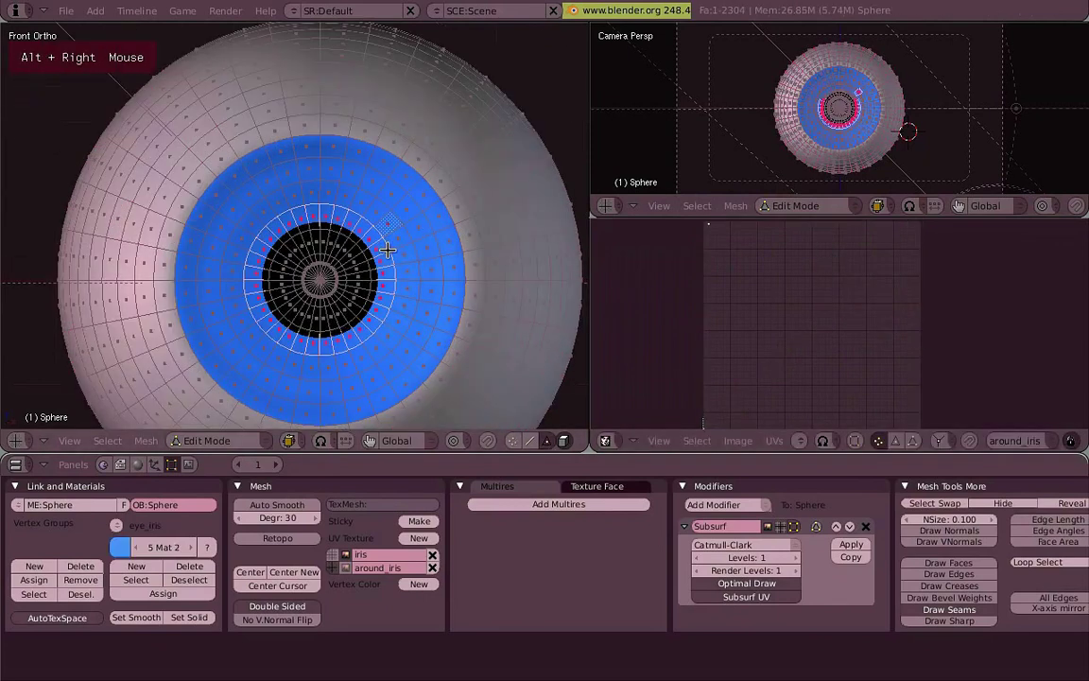
alt+right_click(439, 175)
key(ctrl+Tab)
click(421, 161)
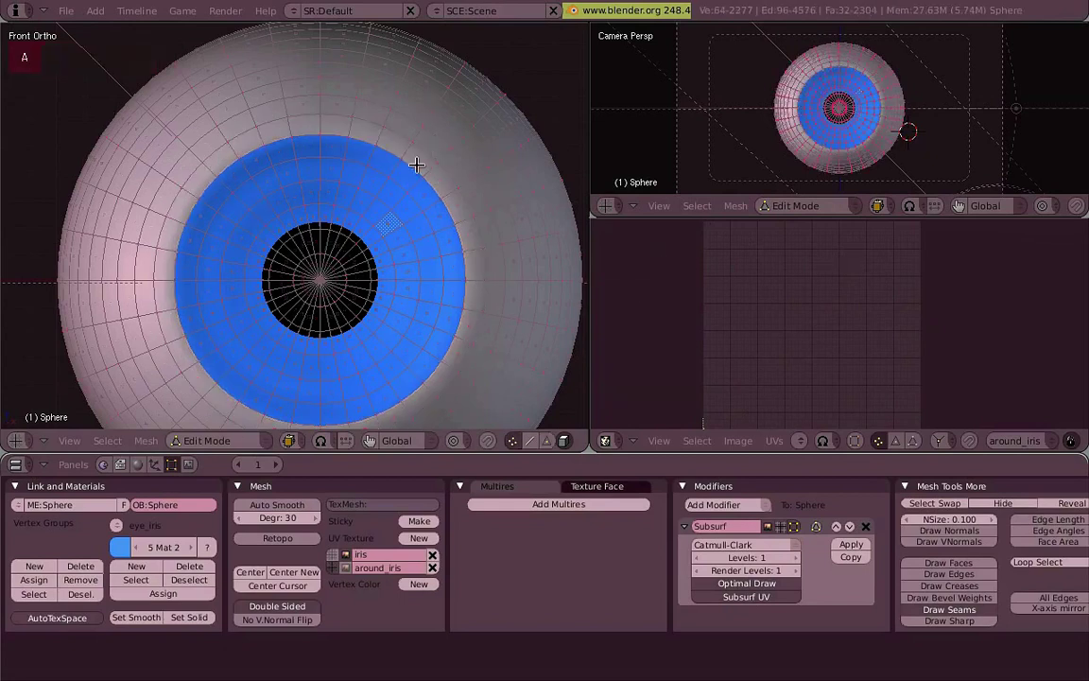
alt+right_click(422, 172)
Step: Select the globe faces outside the iris together with the outermost ring of iris faces, using face select mode
key(ctrl+Tab)
click(428, 204)
alt+right_click(412, 192)
alt+right_click(425, 191)
alt+shift+right_click(438, 181)
key(l)
alt+shift+right_click(390, 261)
alt+shift+right_click(406, 253)
key(z)
key(z)
key(z)
middle_drag(431, 250, 385, 272)
key(z)
alt+shift+right_click(416, 223)
Step: Deselect the rear half of the globe's faces in a side wireframe view and return to the solid front view
middle_drag(416, 223, 571, 310)
key(KP_3)
key(z)
scroll(558, 374, down, 2)
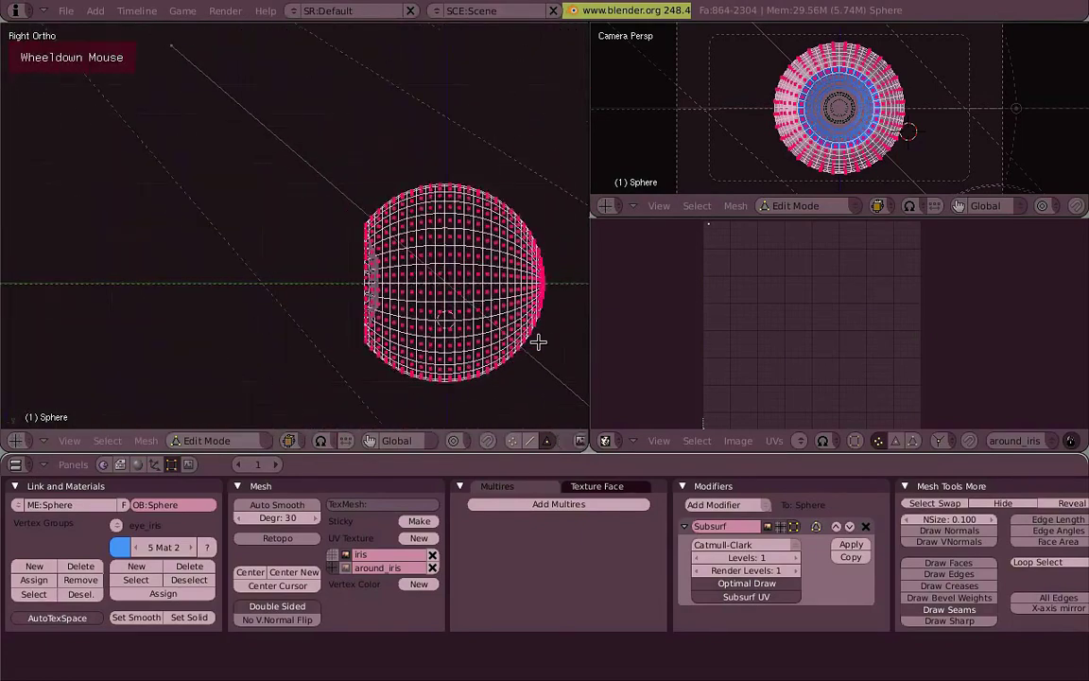
right_drag(590, 428, 463, 113)
right_drag(513, 407, 451, 123)
key(KP_1)
key(z)
scroll(470, 287, up, 3)
Step: Project the selected faces' UVs from the front view and manually scale and move them to roughly fit the texture square
key(u)
click(459, 175)
key(u)
click(467, 274)
key(s)
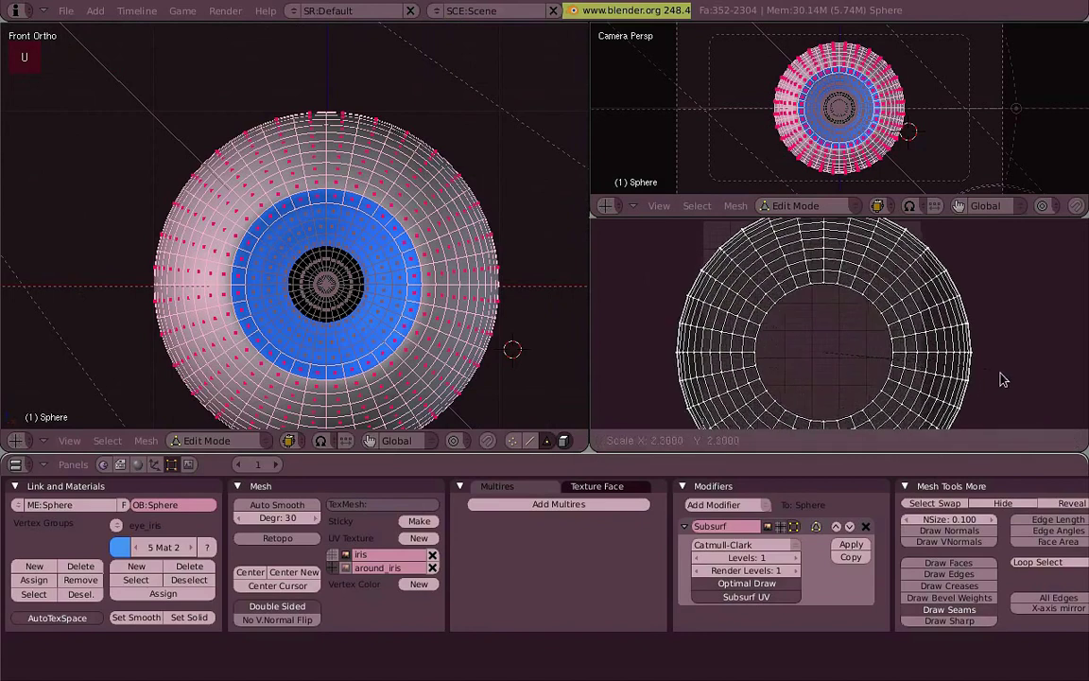
click(940, 366)
key(g)
click(933, 369)
key(s)
click(920, 365)
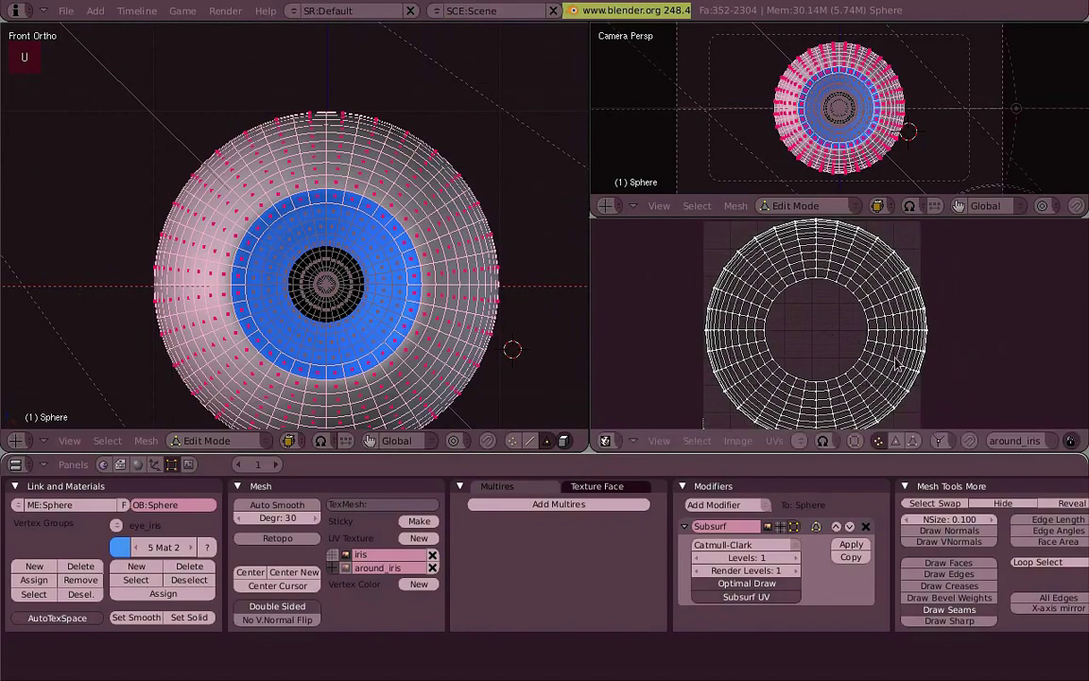
Step: Project the selected faces' UVs again from the front view, fitted to the texture bounds
key(u)
click(394, 240)
middle_drag(945, 344, 958, 323)
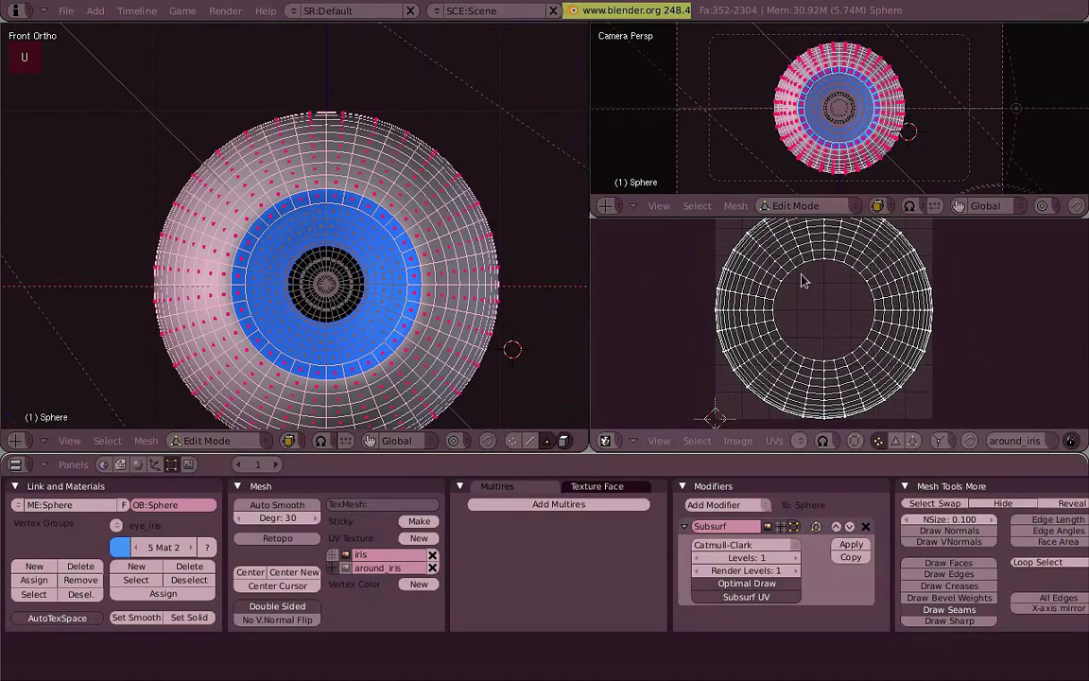
Step: Try revealing all of the sphere's hidden faces while inspecting the mesh from the side in wireframe
key(Tab)
key(KP_1)
key(KP_3)
key(Tab)
shift+middle_drag(351, 285, 333, 285)
key(z)
key(alt+h)
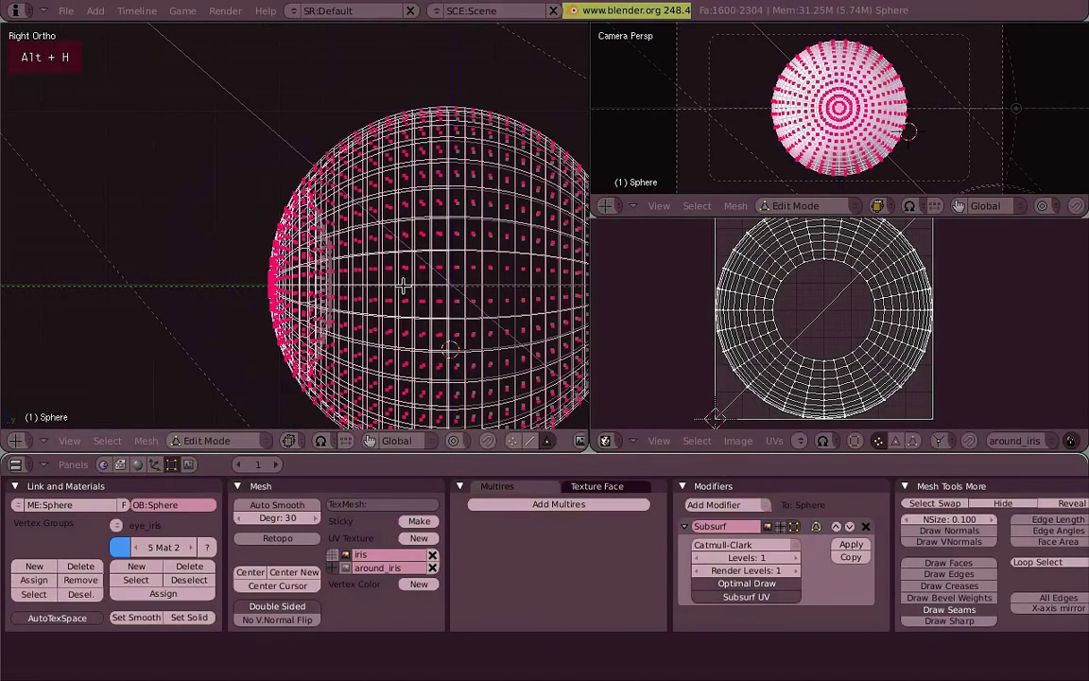
key(u)
Step: Swap the face selection and examine where the remaining faces' UVs lie in the around_iris layer
key(w)
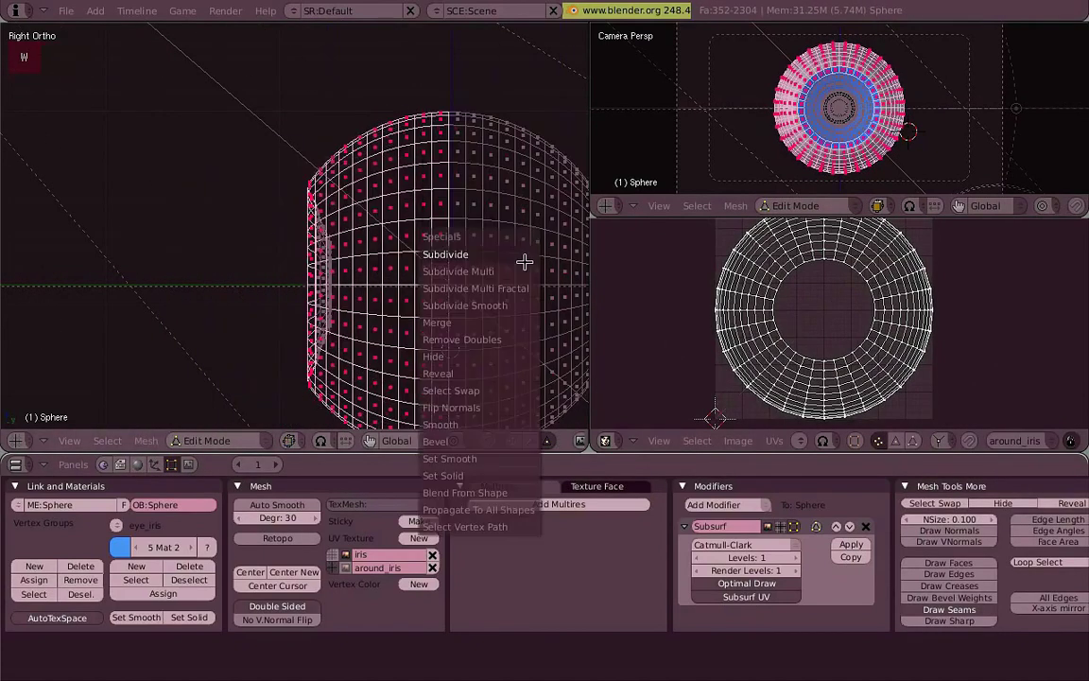
click(484, 384)
scroll(833, 263, down, 2)
middle_drag(781, 237, 840, 293)
scroll(841, 293, up, 5)
scroll(842, 294, up, 1)
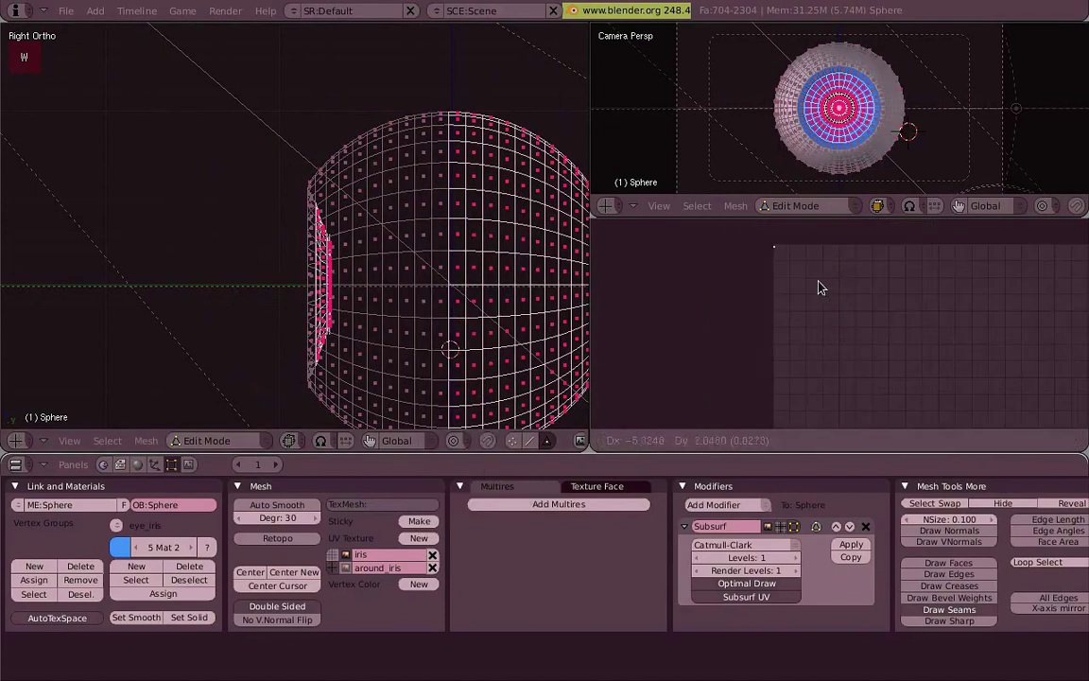
scroll(820, 281, down, 5)
Step: Leave mesh editing and make the eye globe material with the Blend.tight1 texture active for shading
key(Tab)
key(z)
key(KP_1)
click(137, 464)
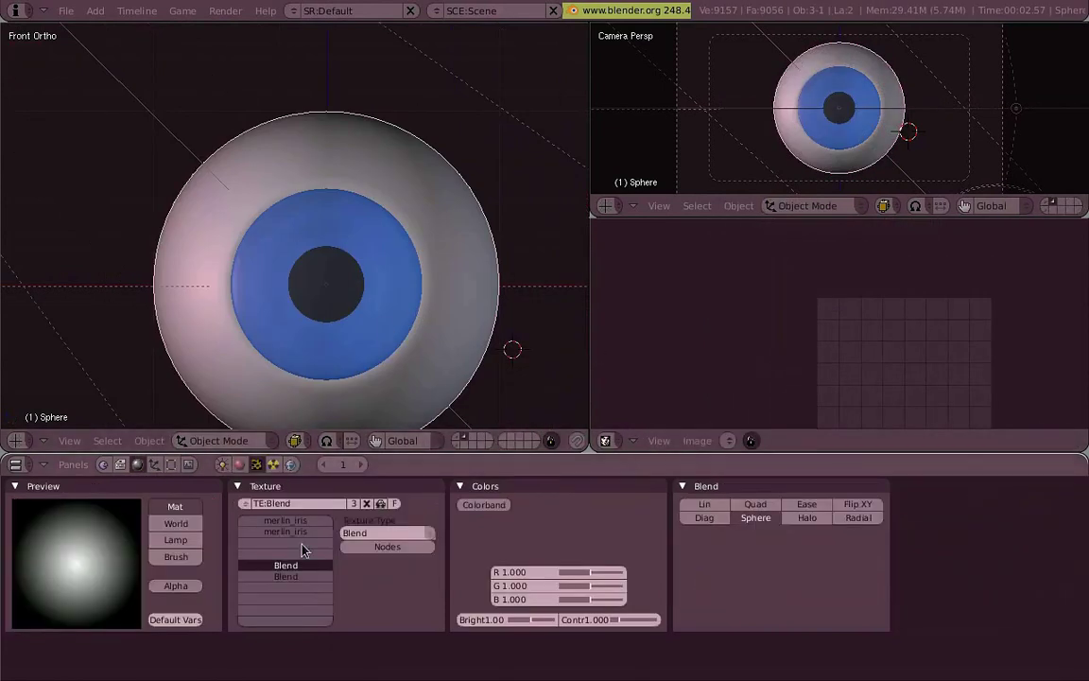
key(z)
key(F5)
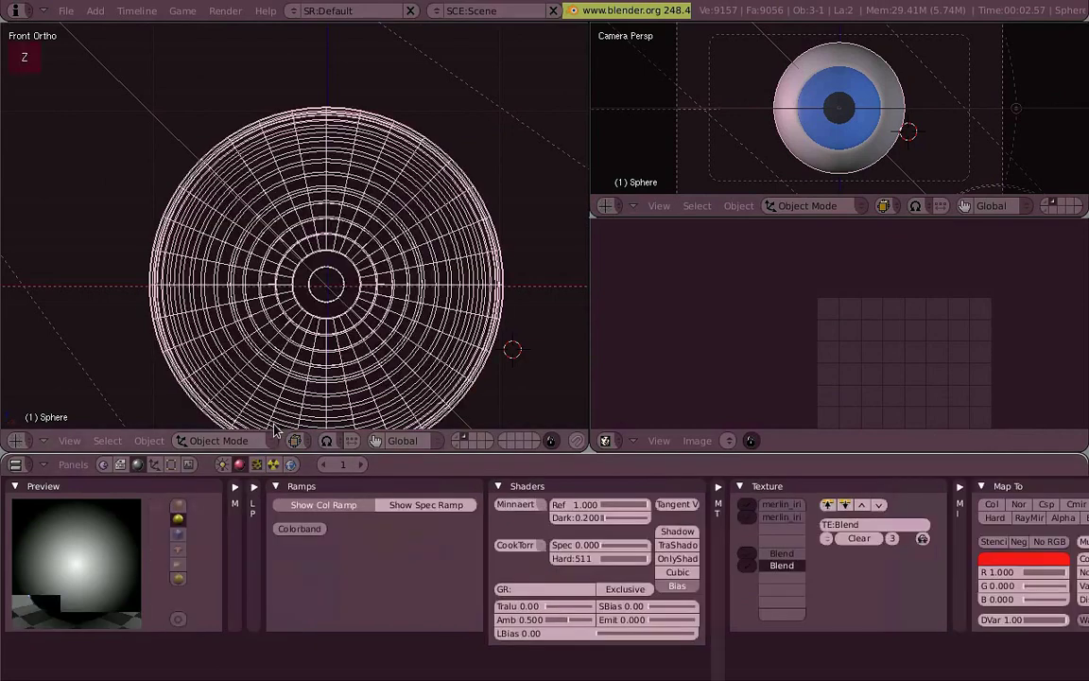
click(257, 487)
click(449, 535)
click(449, 535)
click(264, 487)
click(16, 486)
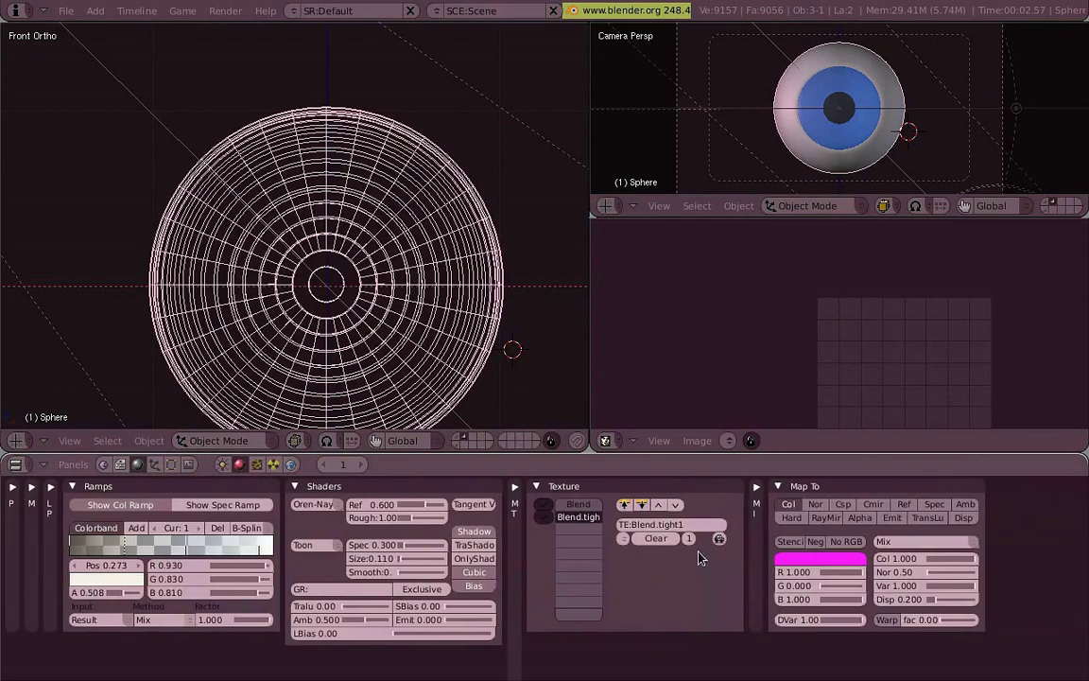
Step: Set the Blend.tight1 texture's map input to UV coordinates
key(z)
click(768, 489)
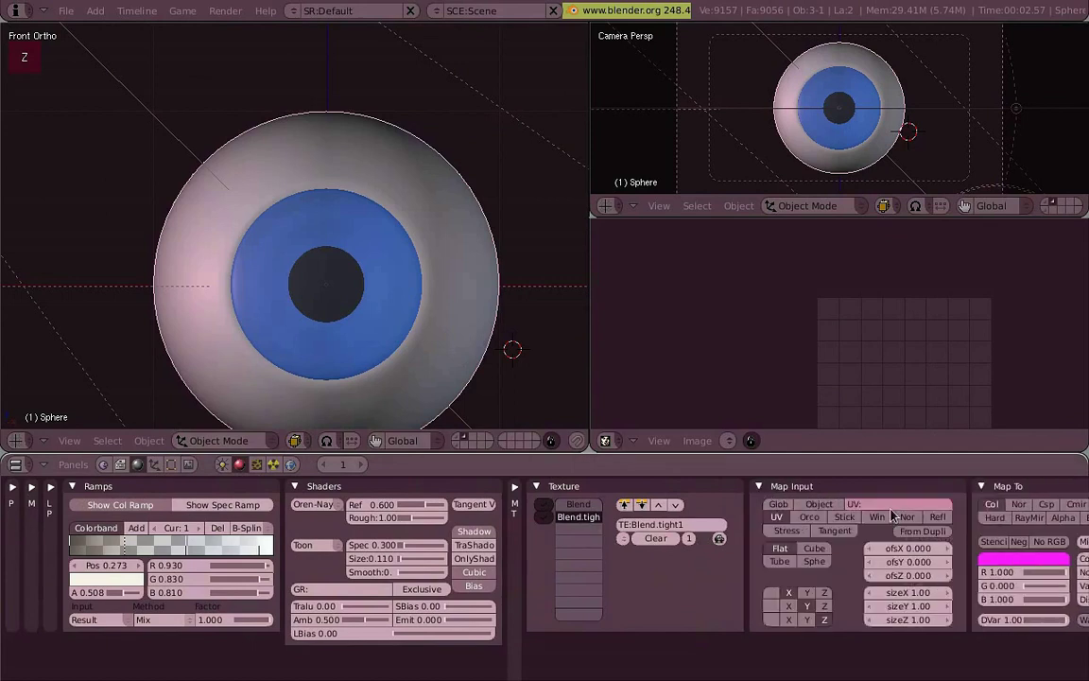
click(776, 517)
click(758, 486)
Step: Add a live render preview and fit it over the left half of the eye
shift+middle_drag(458, 324, 476, 292)
key(shift+p)
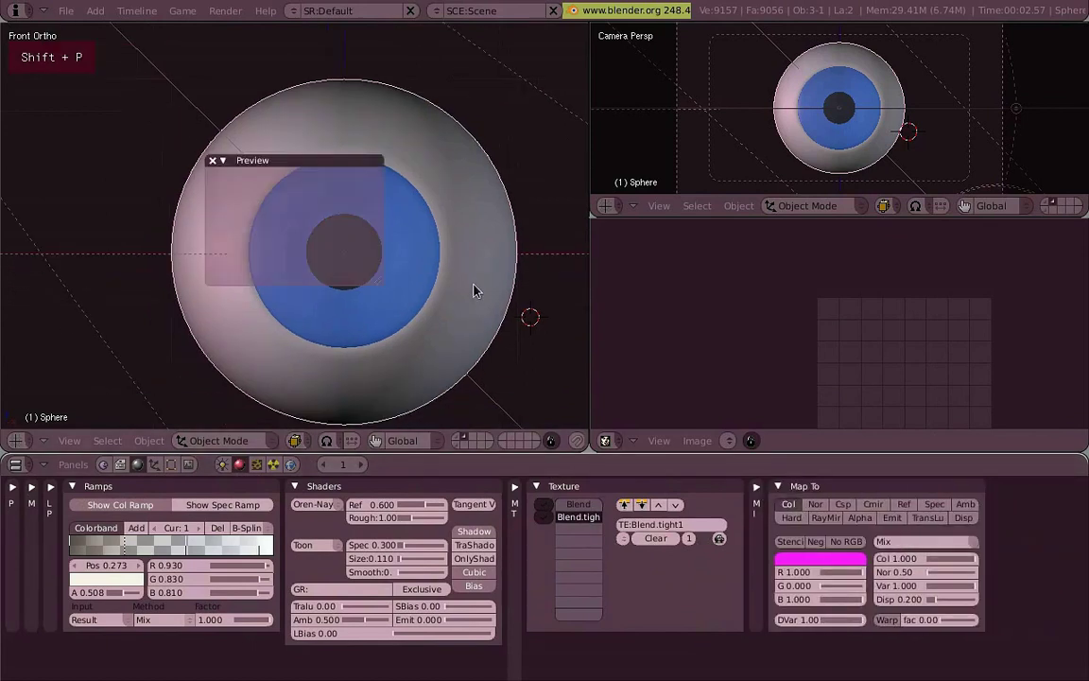
drag(257, 170, 298, 131)
right_click(290, 159)
click(286, 142)
right_click(286, 153)
scroll(303, 196, down, 2)
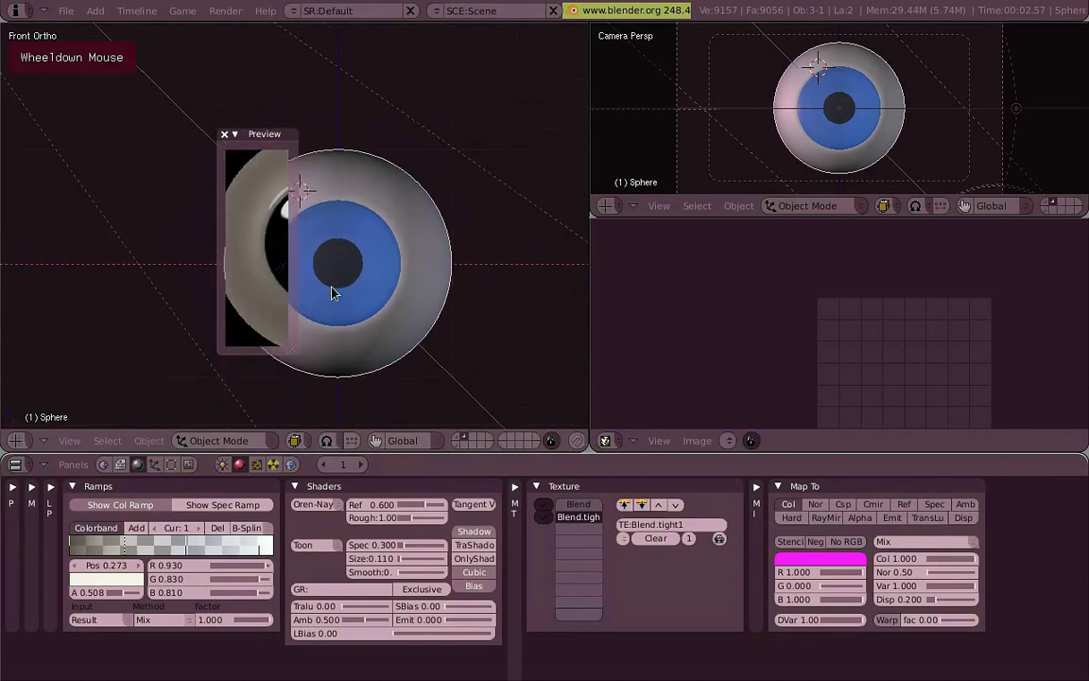
shift+middle_drag(457, 266, 449, 269)
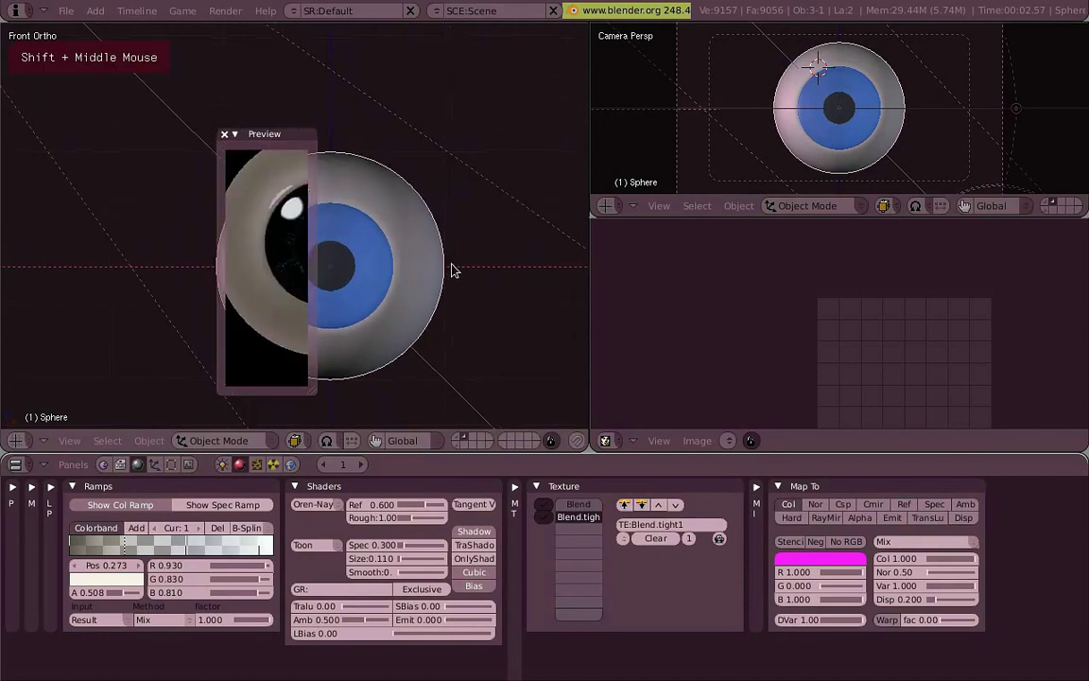
drag(300, 133, 291, 132)
Step: Try the Neg option on Blend.tight1, turn it back off, and set the texture's mapping colour to black
click(757, 486)
click(760, 486)
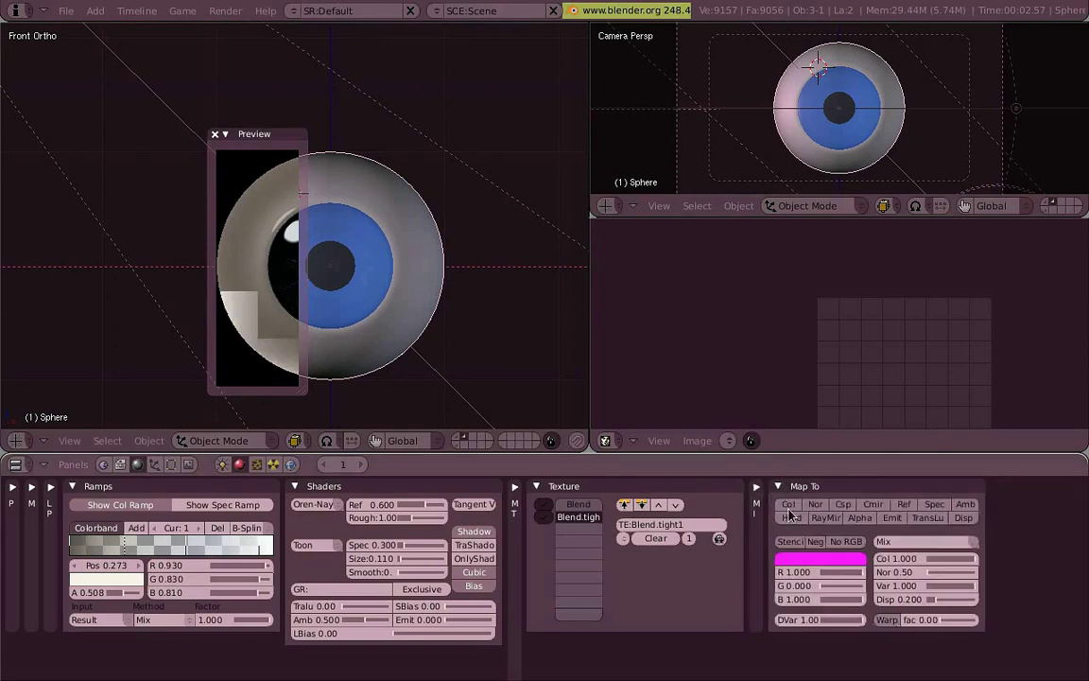
click(814, 541)
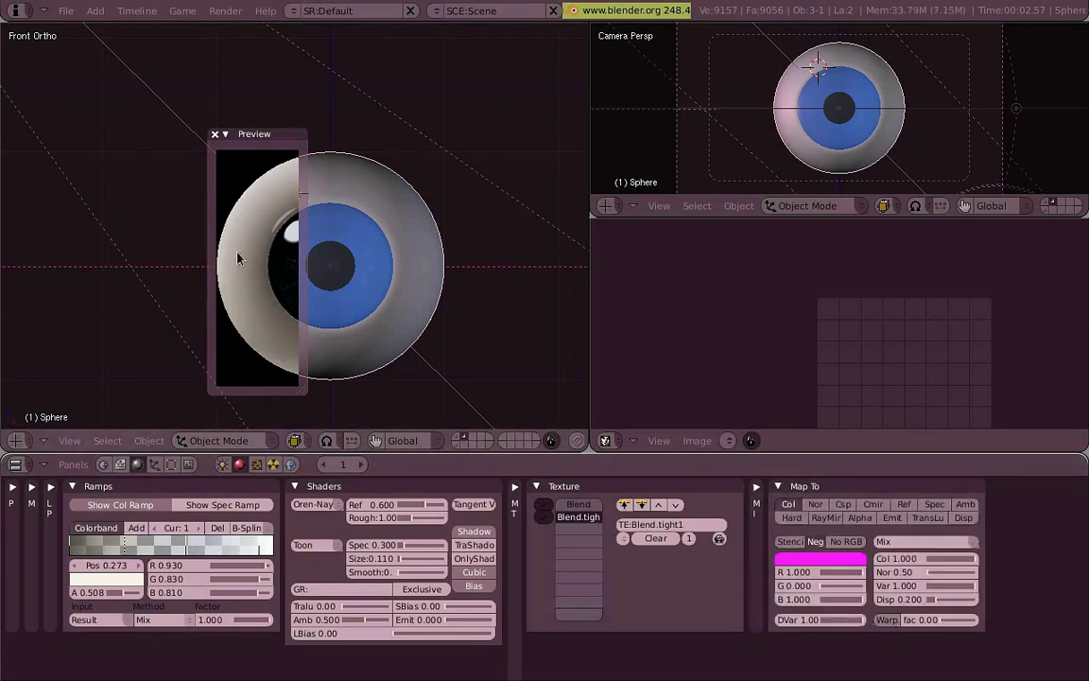
click(860, 544)
click(813, 547)
click(823, 556)
drag(804, 541, 477, 640)
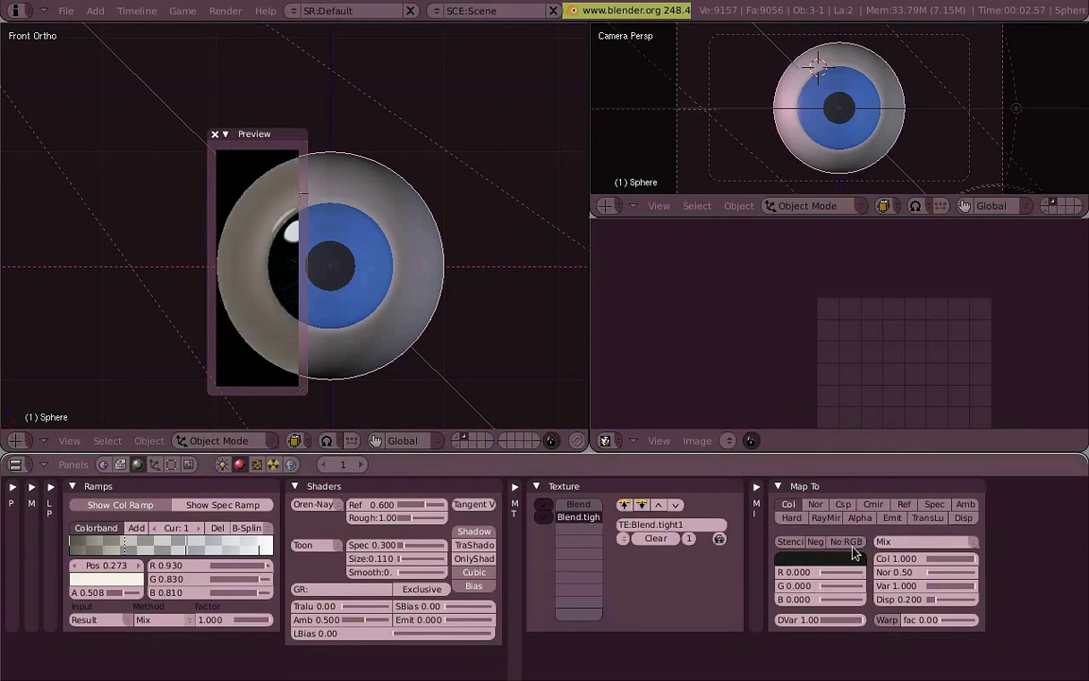
Step: Enable No RGB for the Blend.tight1 mapping, refresh the render preview, and collapse it
click(256, 464)
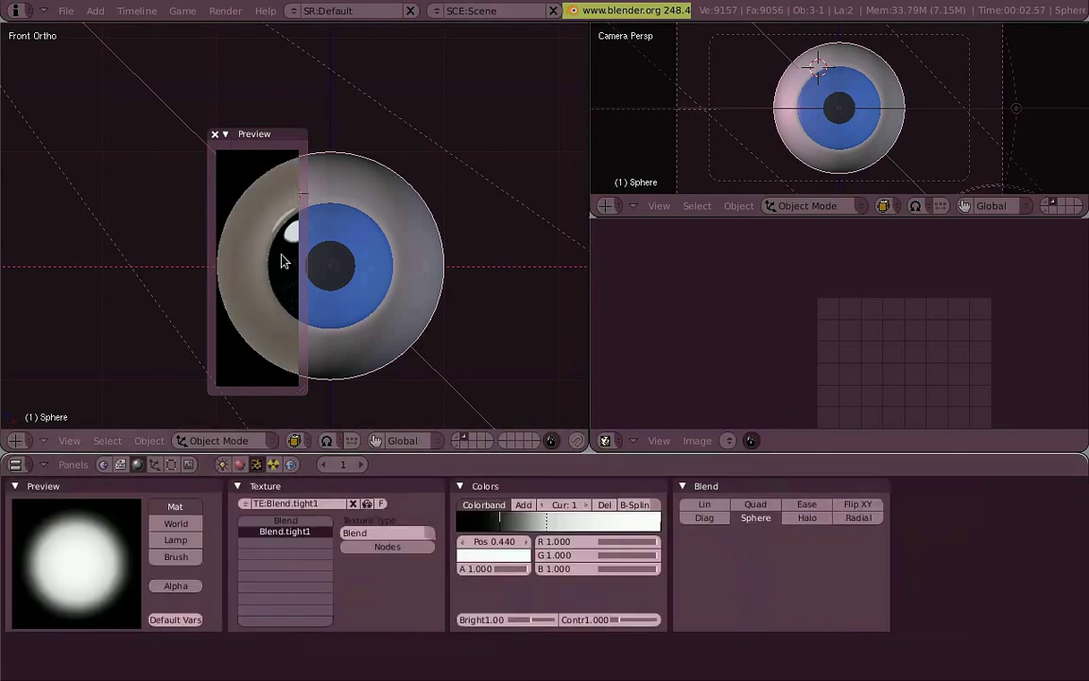
click(240, 465)
click(226, 134)
click(225, 135)
key(F6)
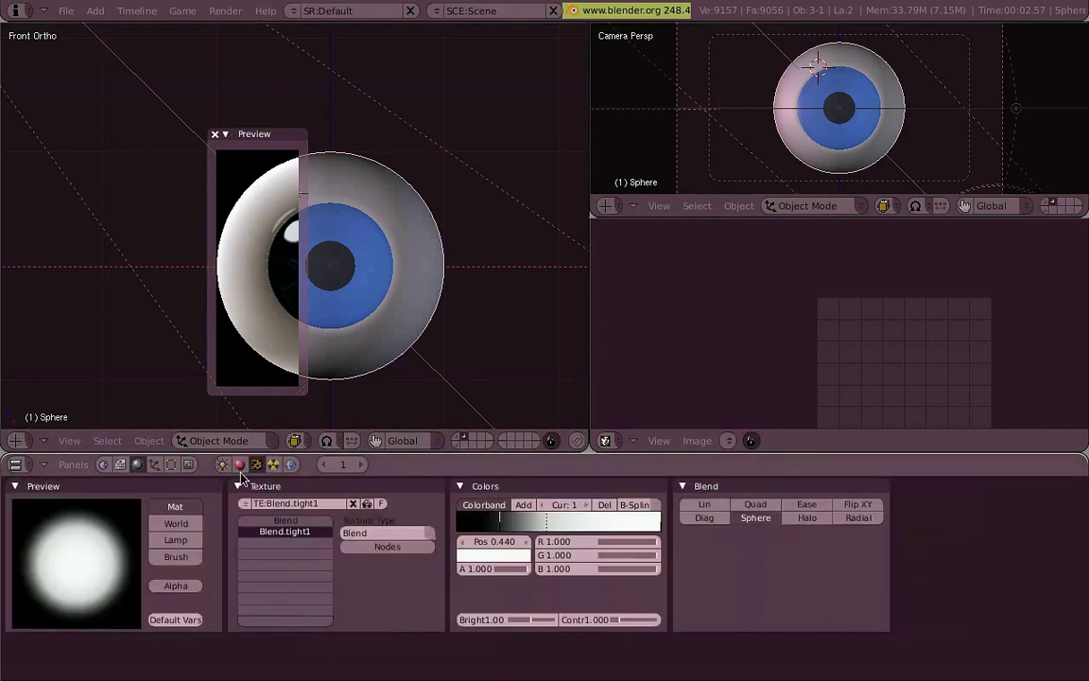
click(240, 465)
click(225, 134)
Step: Rotate the eyeball freely so the iris faces the upper left, and render it for a closer look
key(r)
key(r)
click(892, 124)
key(F12)
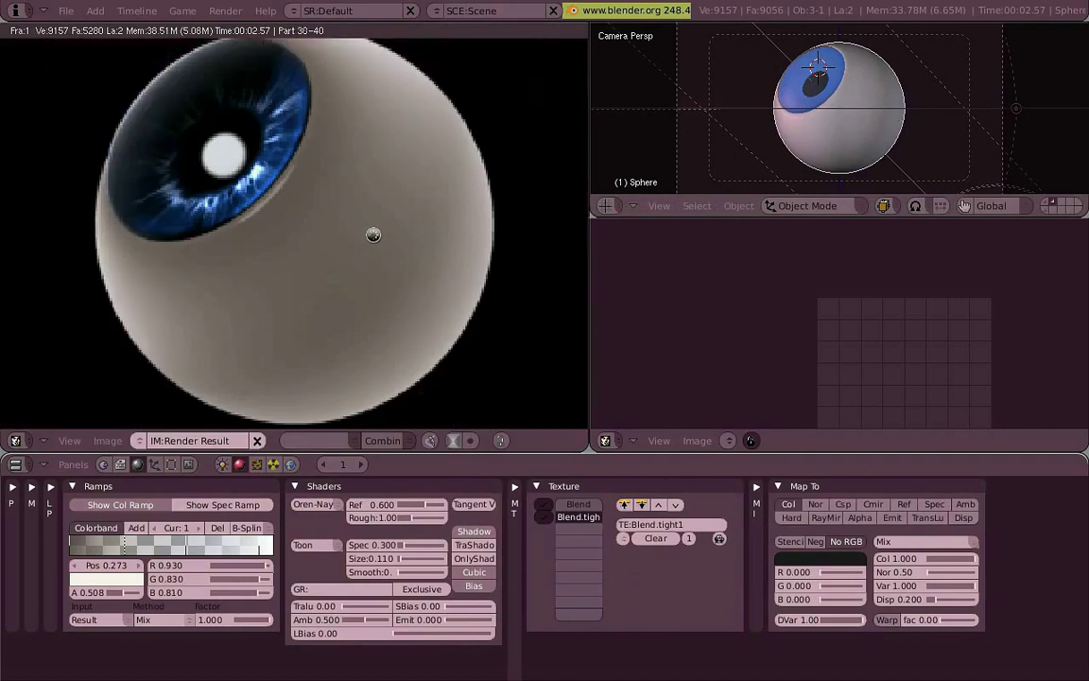
scroll(369, 234, down, 4)
key(Escape)
Step: Expand the render preview, then reposition and resize it to cover the iris edge of the rotated eye
click(226, 135)
drag(250, 134, 301, 110)
drag(358, 343, 358, 296)
drag(354, 120, 356, 127)
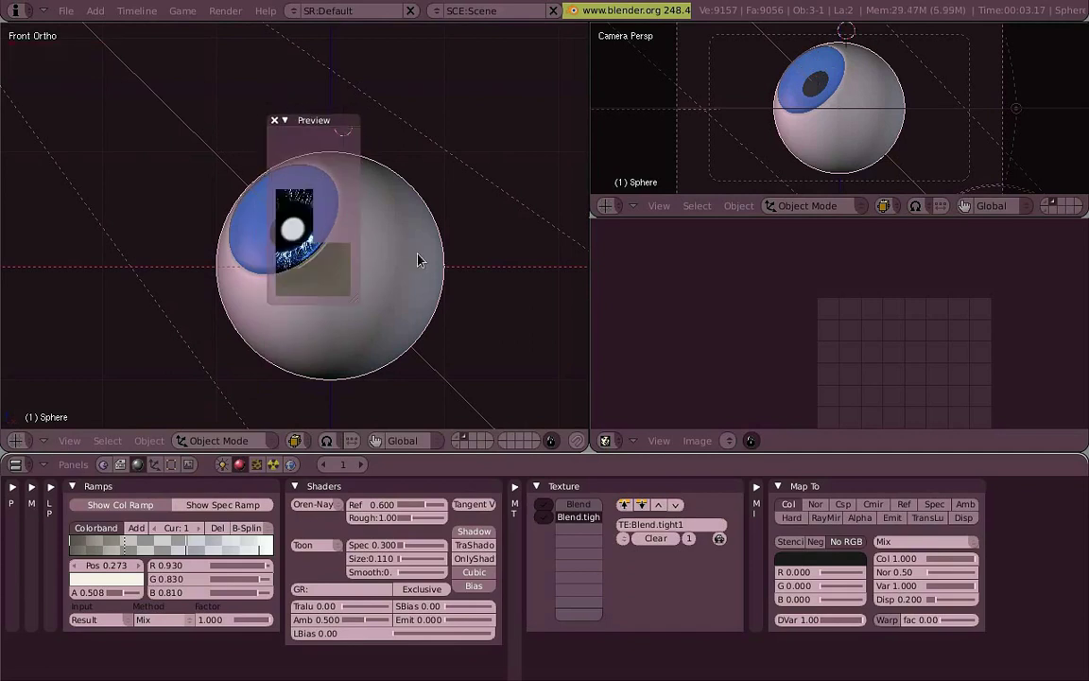
drag(360, 300, 378, 298)
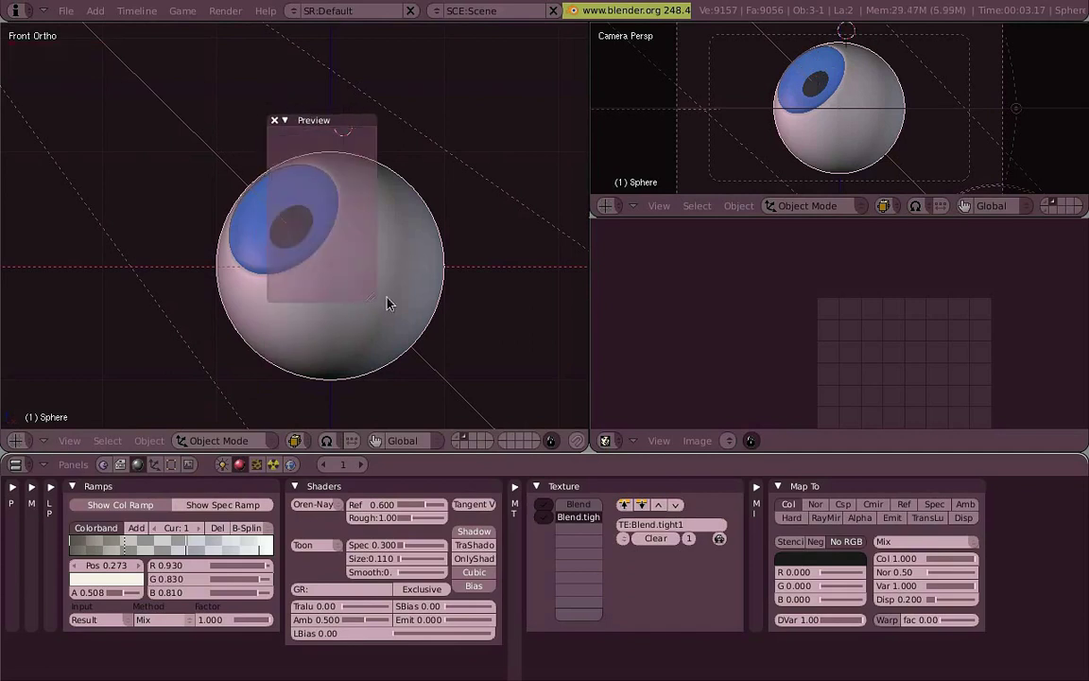
Step: Shift the black stop of Blend.tight1's colour band inward and place the white stop at 0.423
click(257, 463)
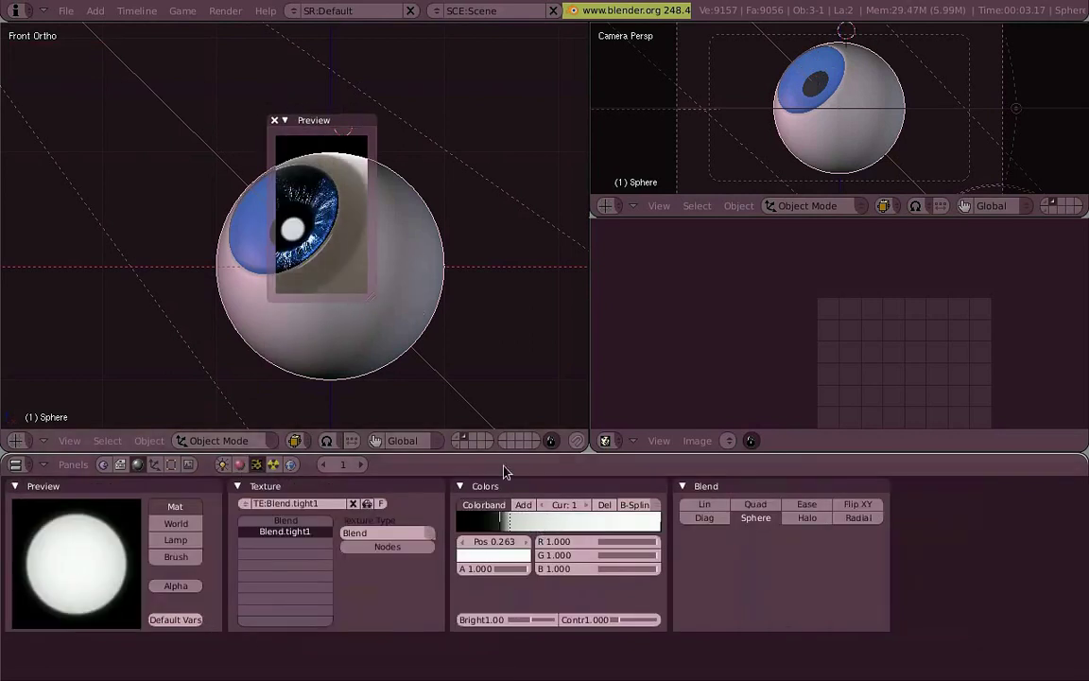
mouse_move(539, 530)
mouse_down()
mouse_move(524, 530)
mouse_move(549, 534)
mouse_move(509, 533)
mouse_up()
click(493, 555)
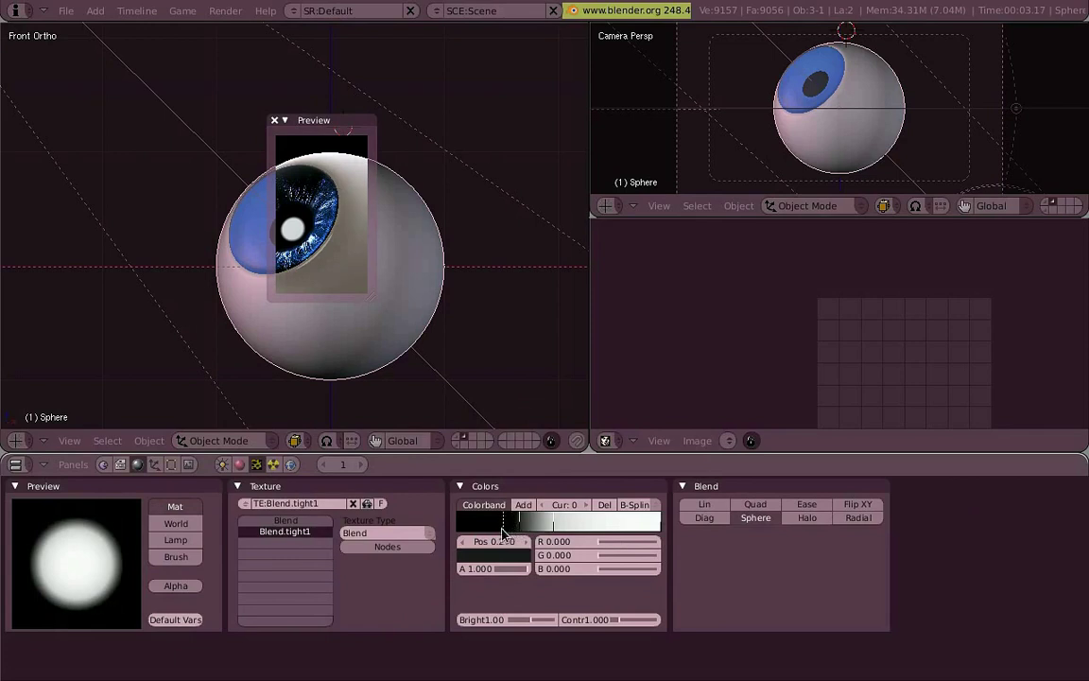
drag(560, 527, 553, 527)
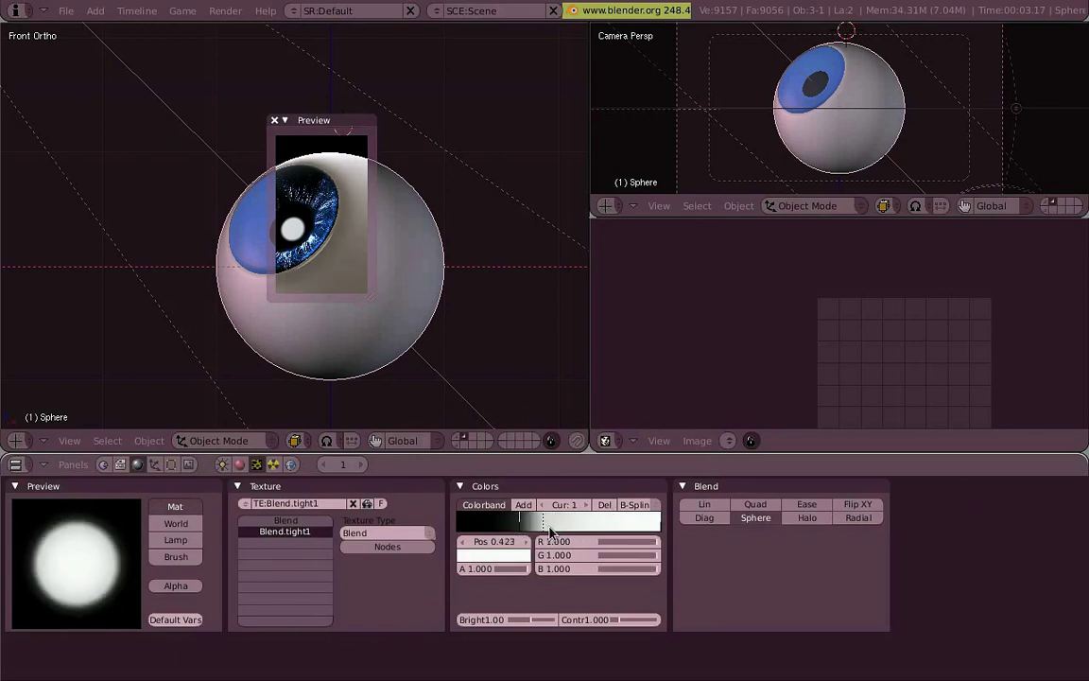
Step: Set Blend.tight1 to Multiply with Neg on and No RGB off, then close the preview and render the eye
click(243, 468)
click(909, 540)
click(913, 508)
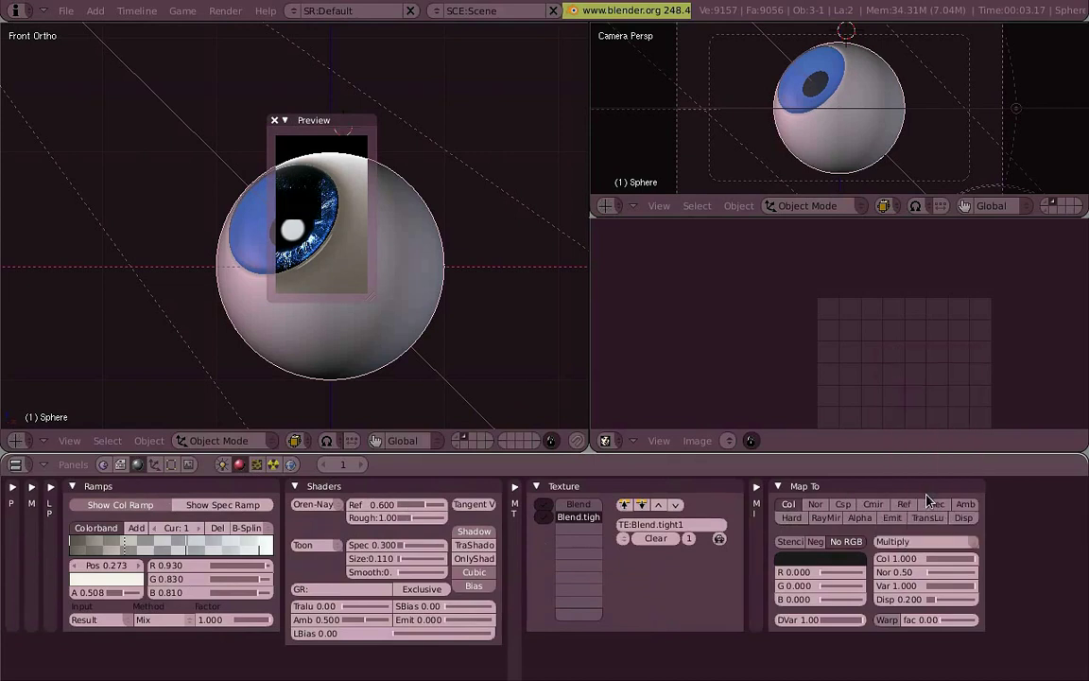
click(889, 543)
click(838, 559)
click(859, 546)
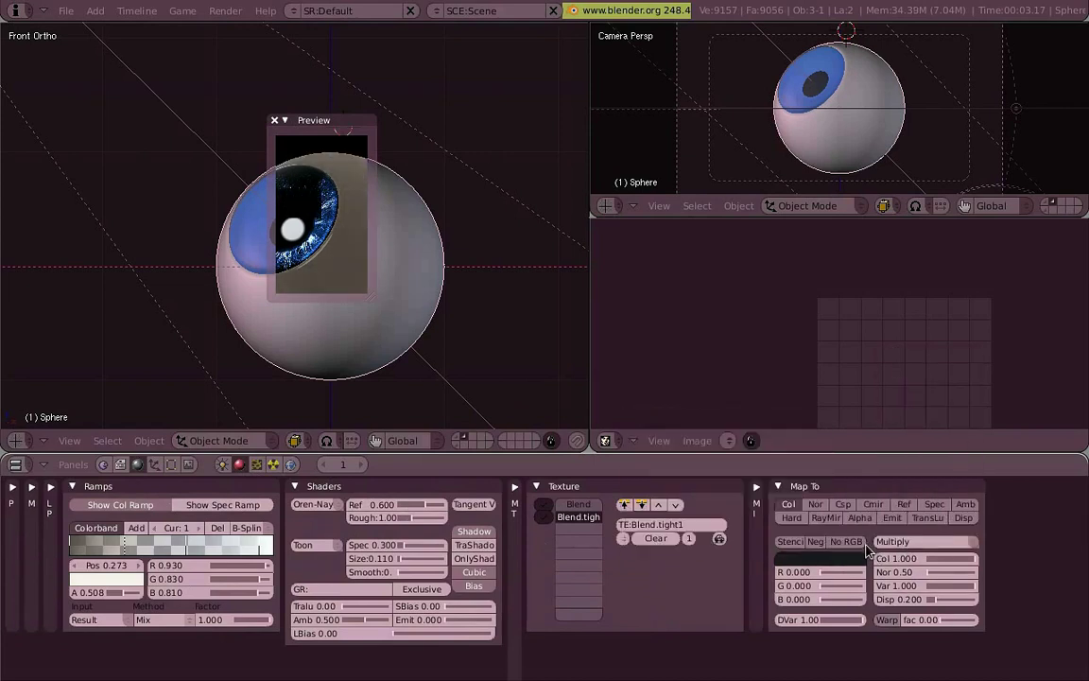
click(815, 542)
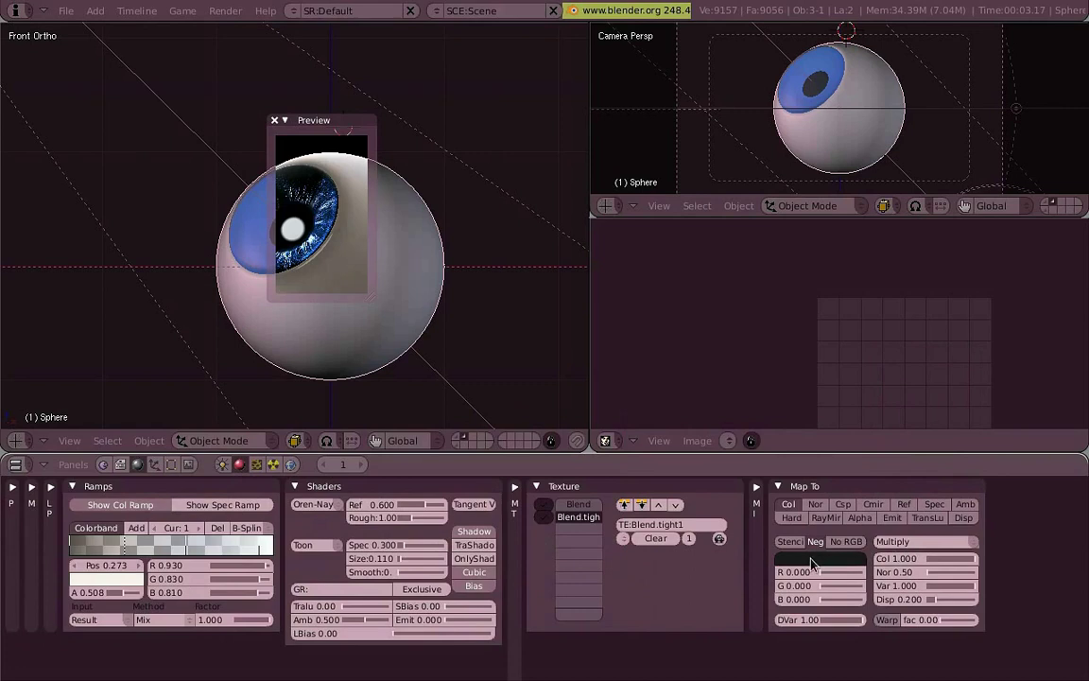
click(274, 120)
key(F12)
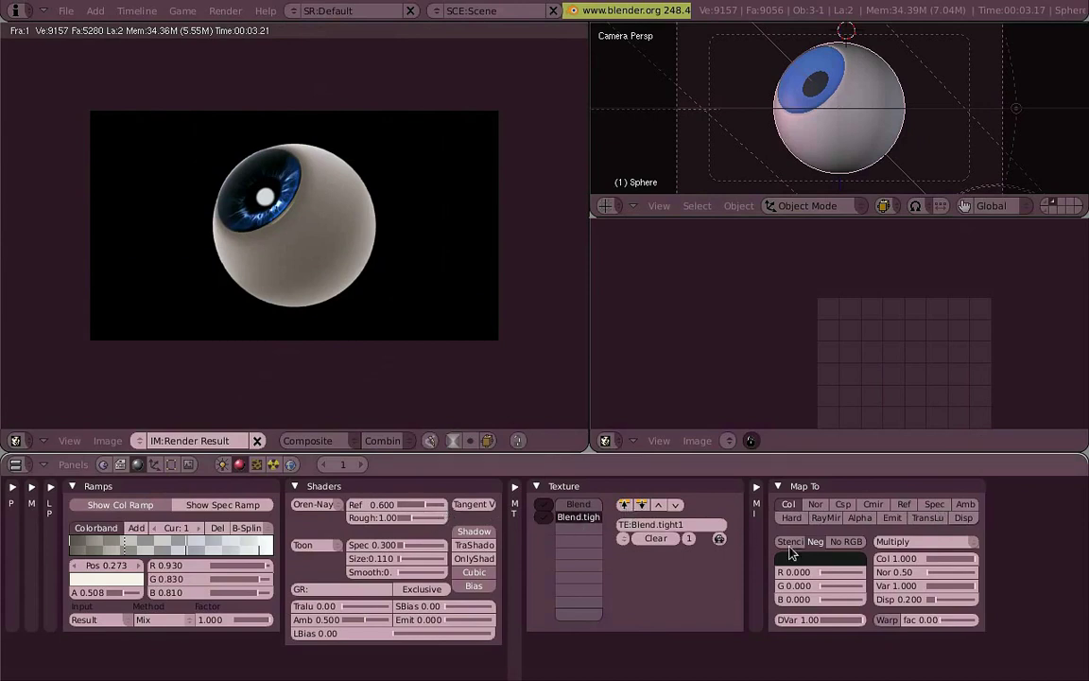
Step: Return Blend.tight1 to Mix blending with No RGB on and Neg off, and render the eye again
click(847, 544)
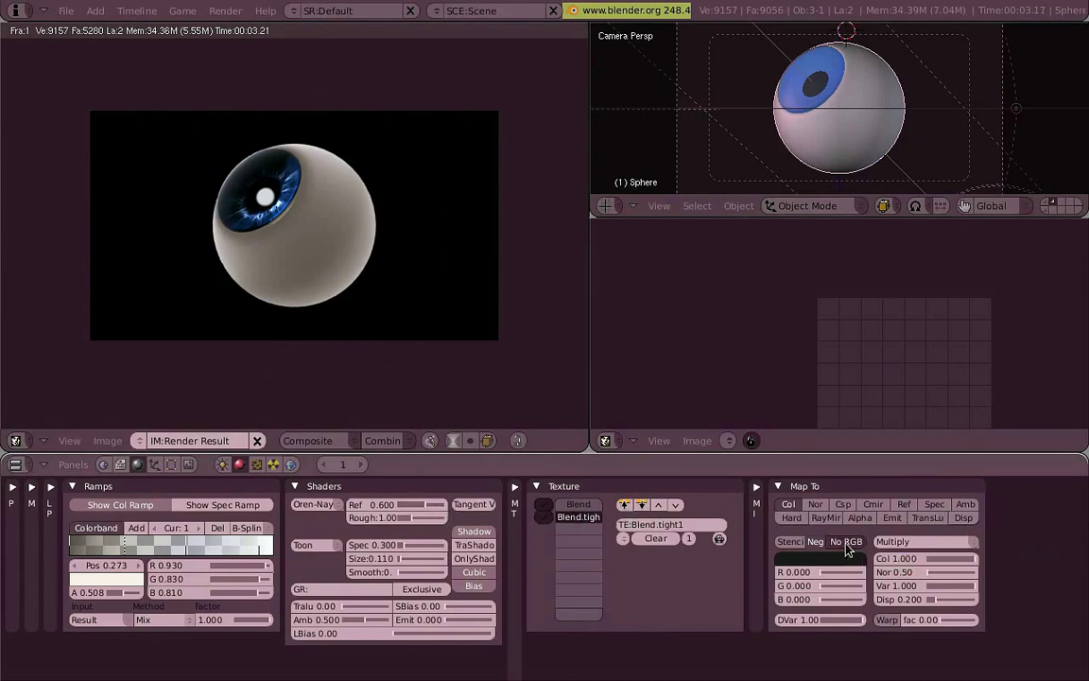
click(909, 542)
click(908, 532)
key(F12)
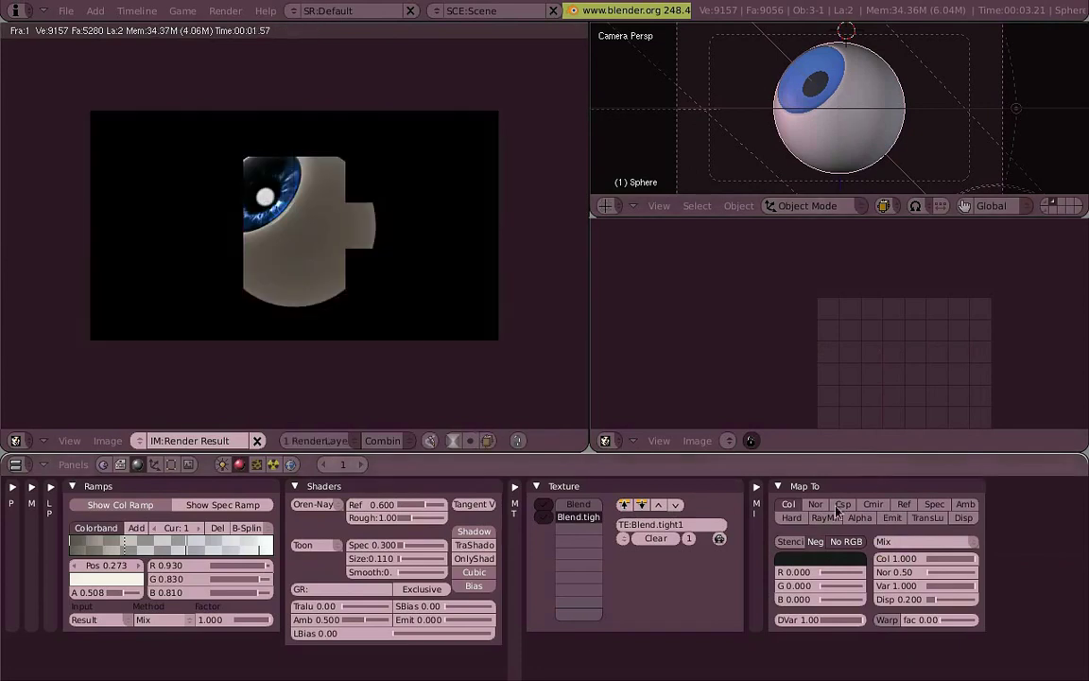
key(F12)
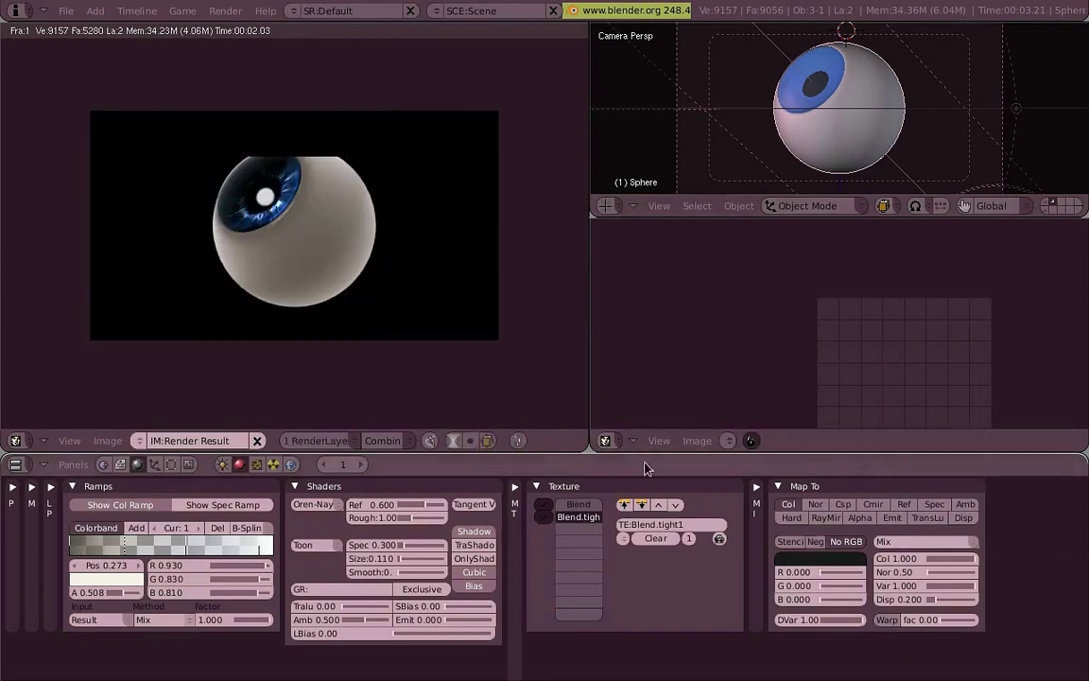
Step: Map Blend.tight1 to Ref, set the globe shader's Ref value to 0.000, and render the eye
key(Return)
key(F12)
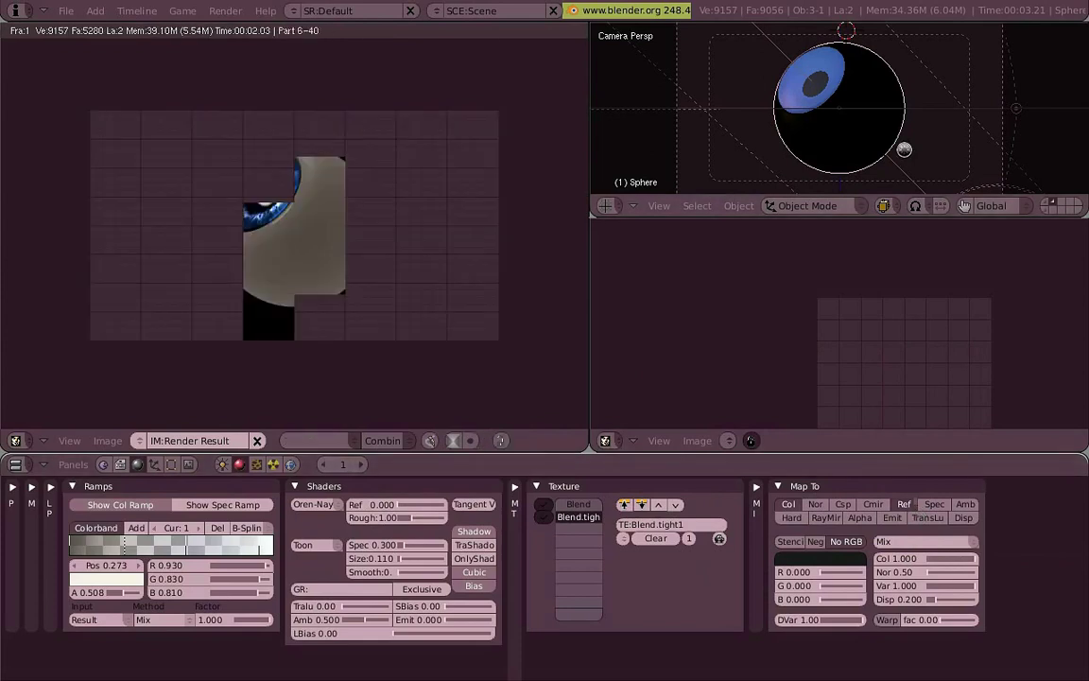
Step: Set Blend.tight1's DVar to 0.60 with the globe material's preview shown in place of its ramps, and render the eye
key(F12)
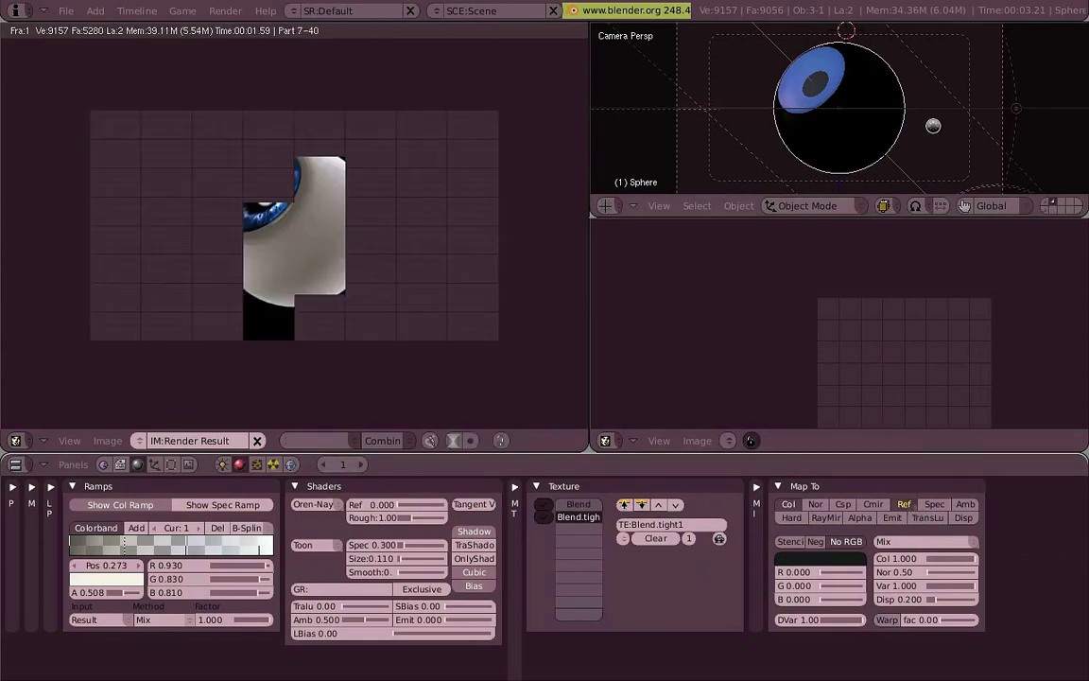
click(239, 463)
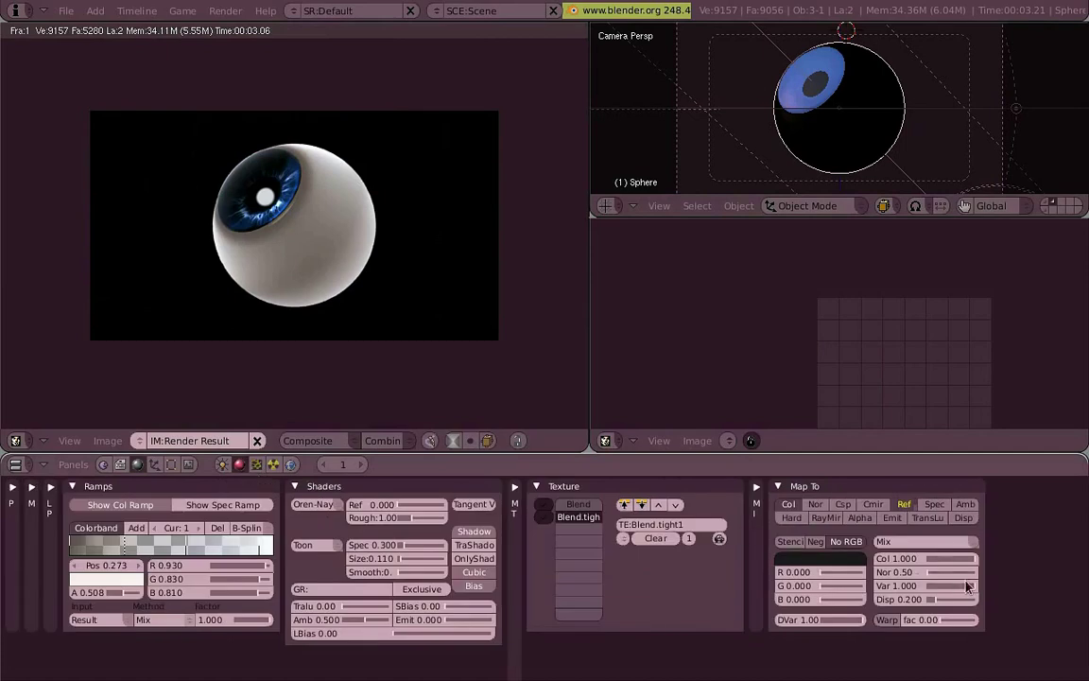
click(13, 487)
click(283, 486)
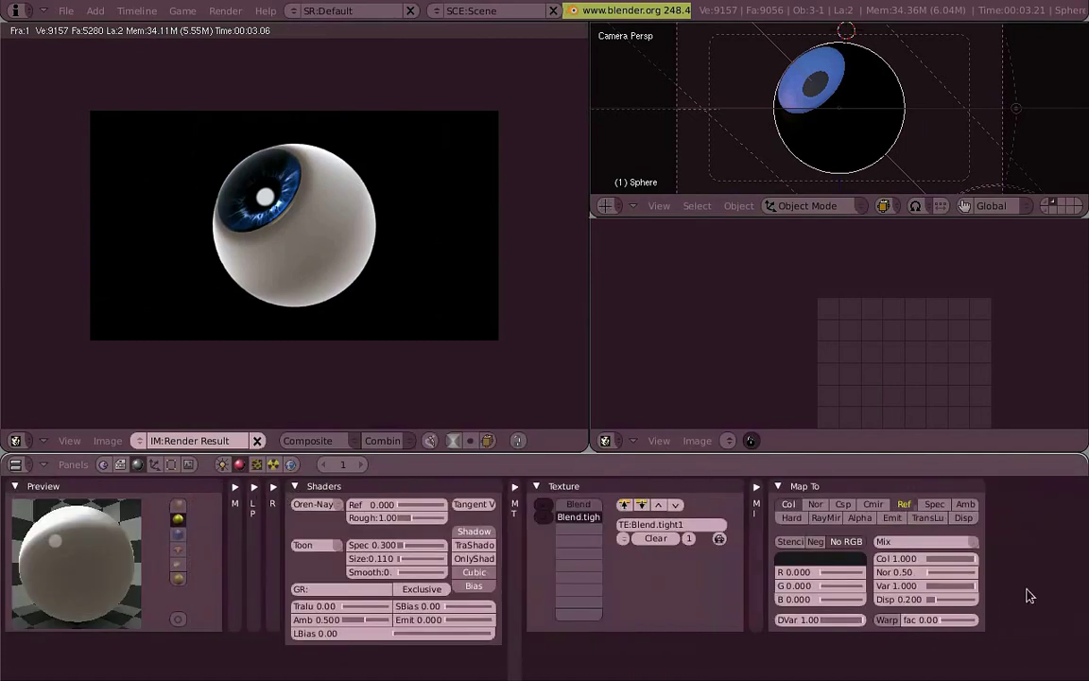
mouse_move(965, 590)
mouse_down()
mouse_move(947, 588)
mouse_move(965, 591)
mouse_up()
mouse_move(863, 620)
mouse_down()
mouse_move(850, 621)
mouse_move(860, 631)
mouse_up()
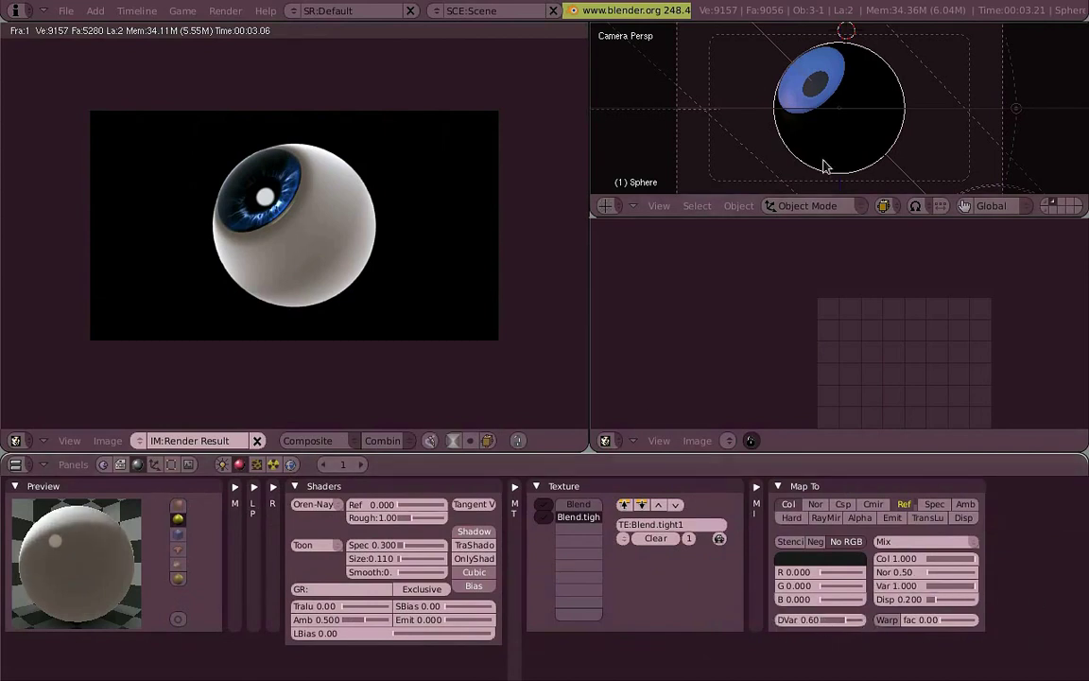
key(F12)
Step: Move the white stop of Blend.tight1's colour band out to position 0.577 and render the eye
key(F6)
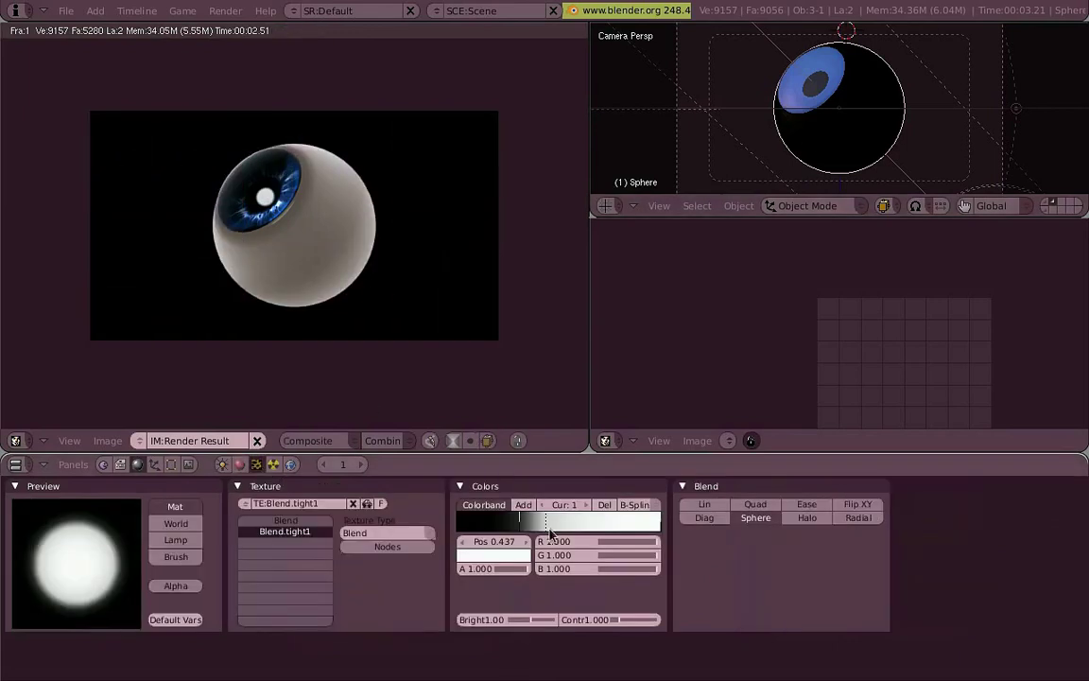
drag(560, 534, 575, 521)
key(F12)
key(F12)
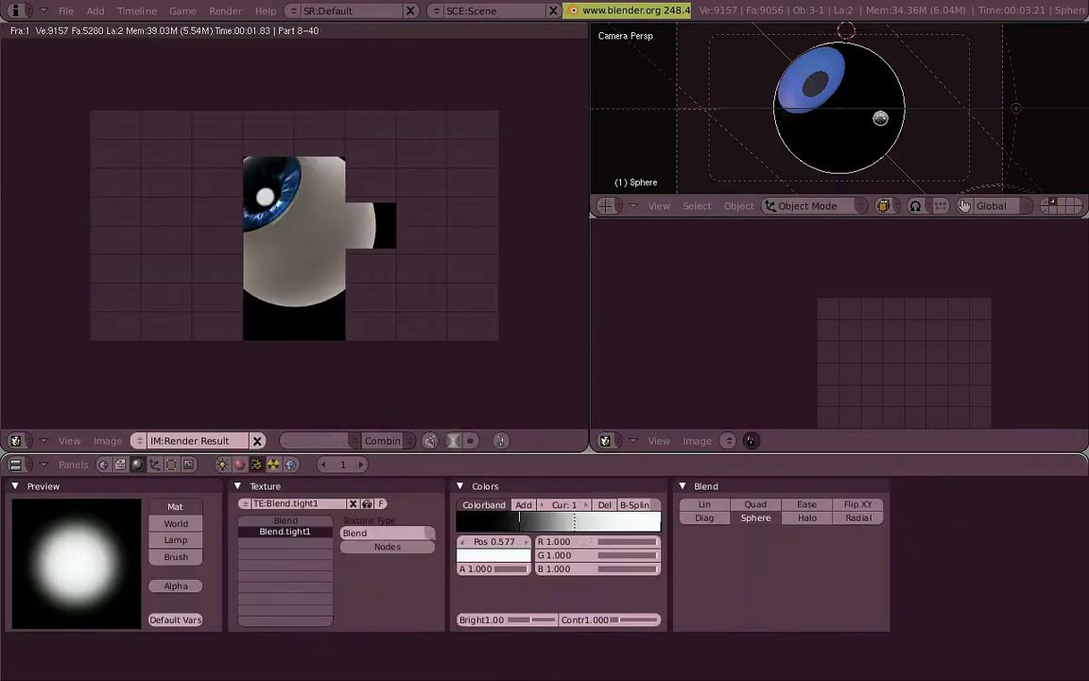
Step: Clear the eye's rotation and render it, then turn it freely so the iris faces up and right and render again
key(alt+r)
click(790, 119)
key(F12)
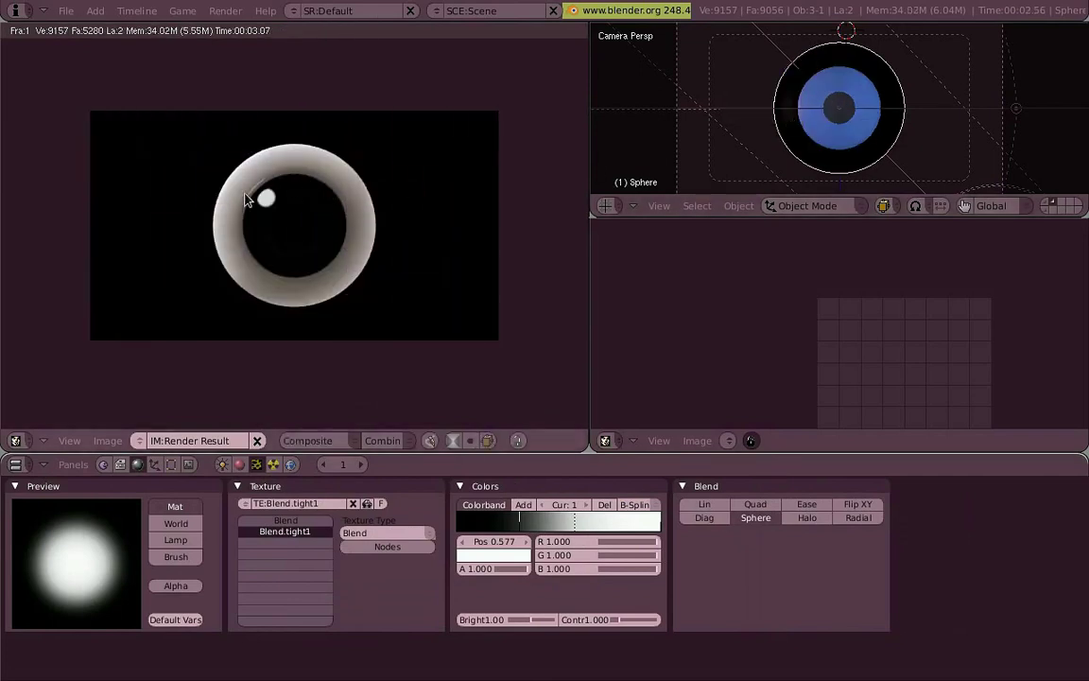
key(r)
key(r)
click(941, 116)
key(F12)
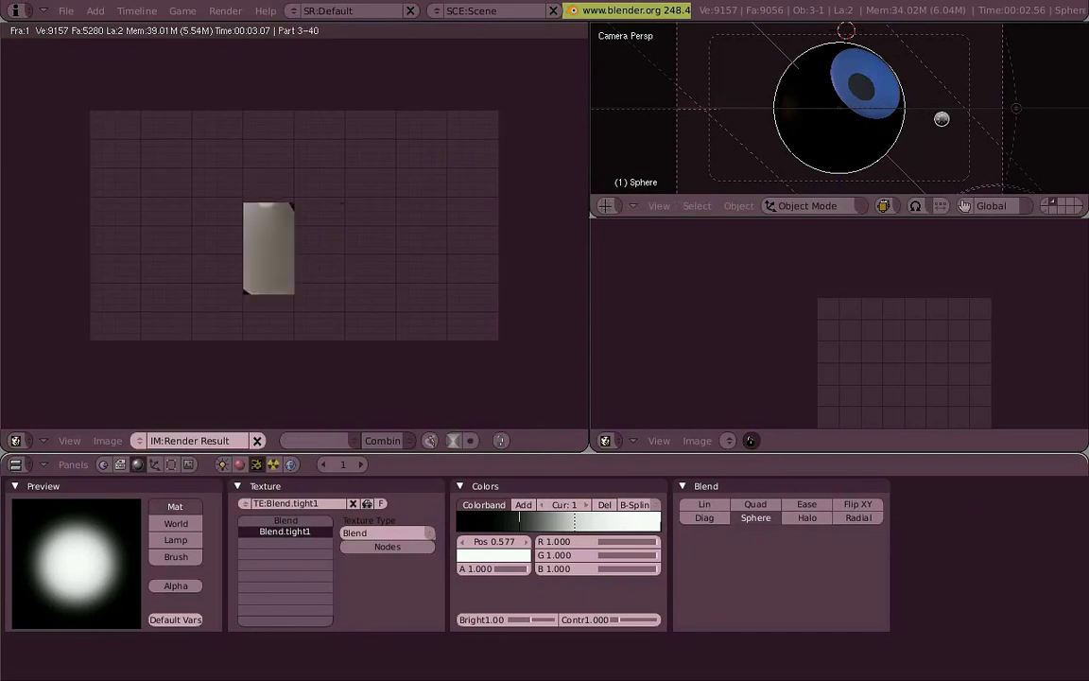
Step: Try a black stop at position 0.000 in the globe material's colour ramp and render the eye
click(238, 464)
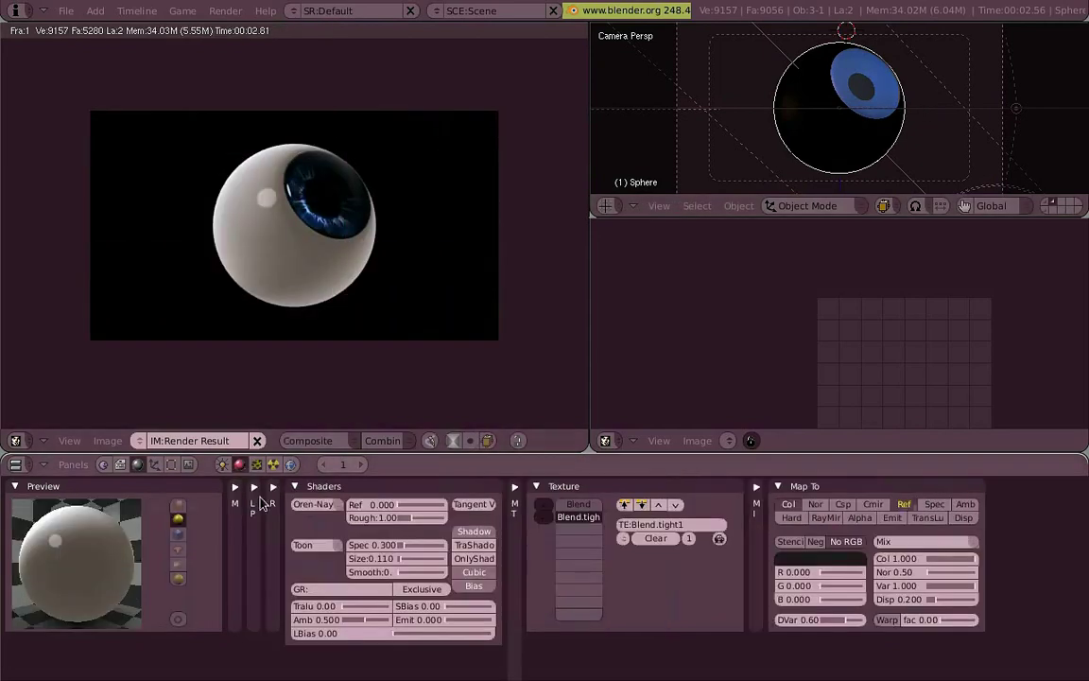
click(237, 486)
click(274, 486)
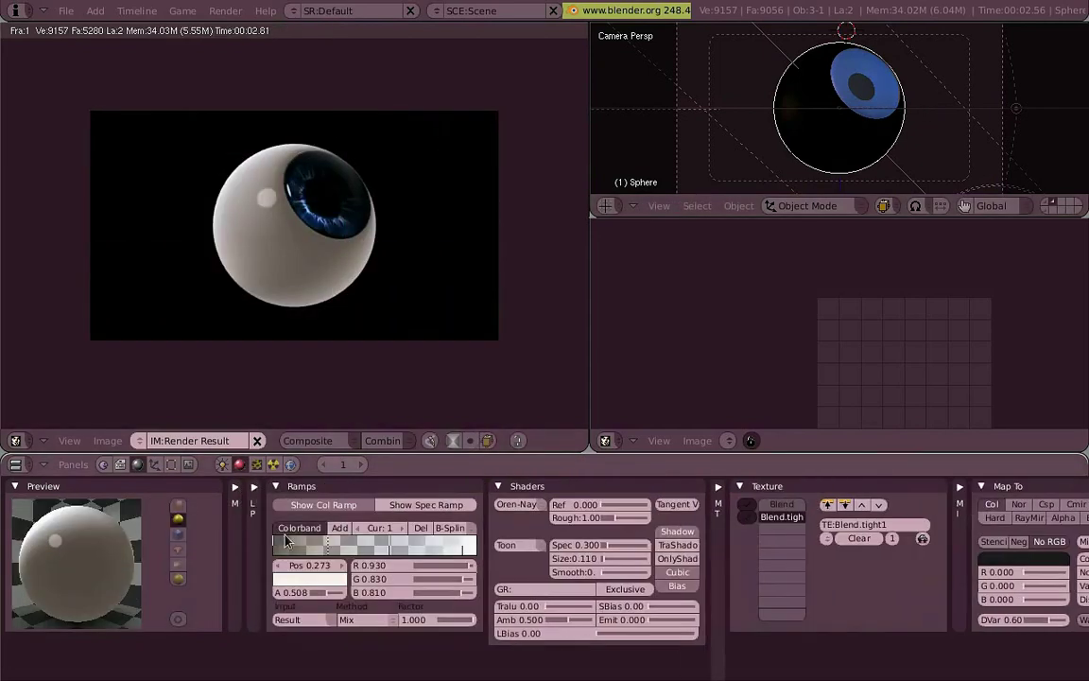
ctrl+click(282, 548)
click(341, 583)
click(406, 540)
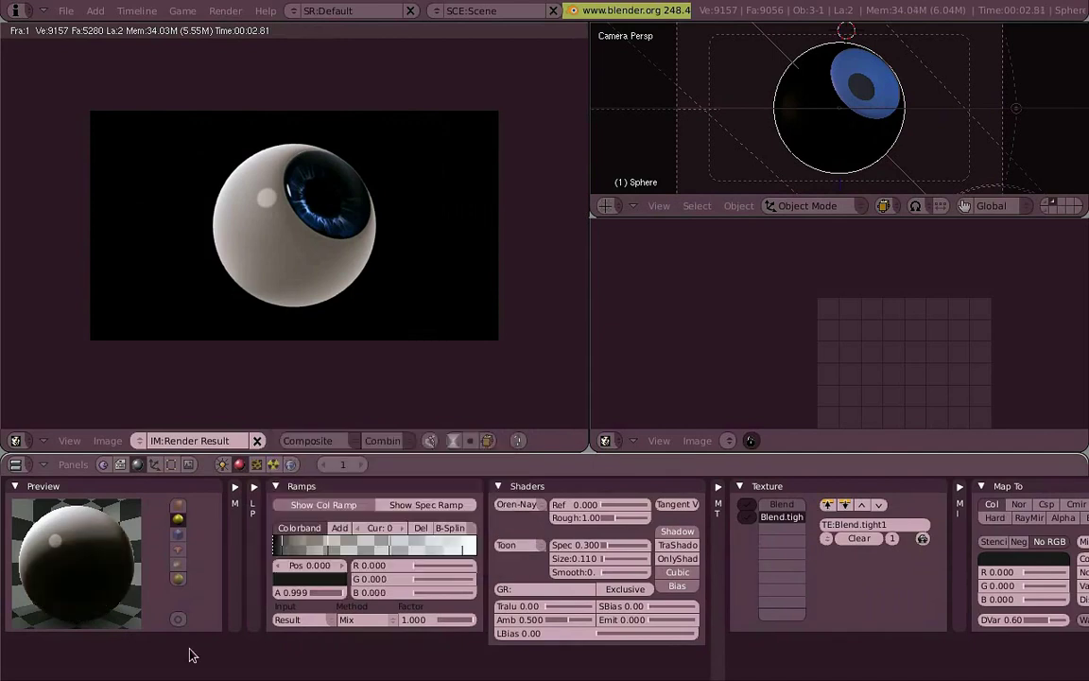
key(F12)
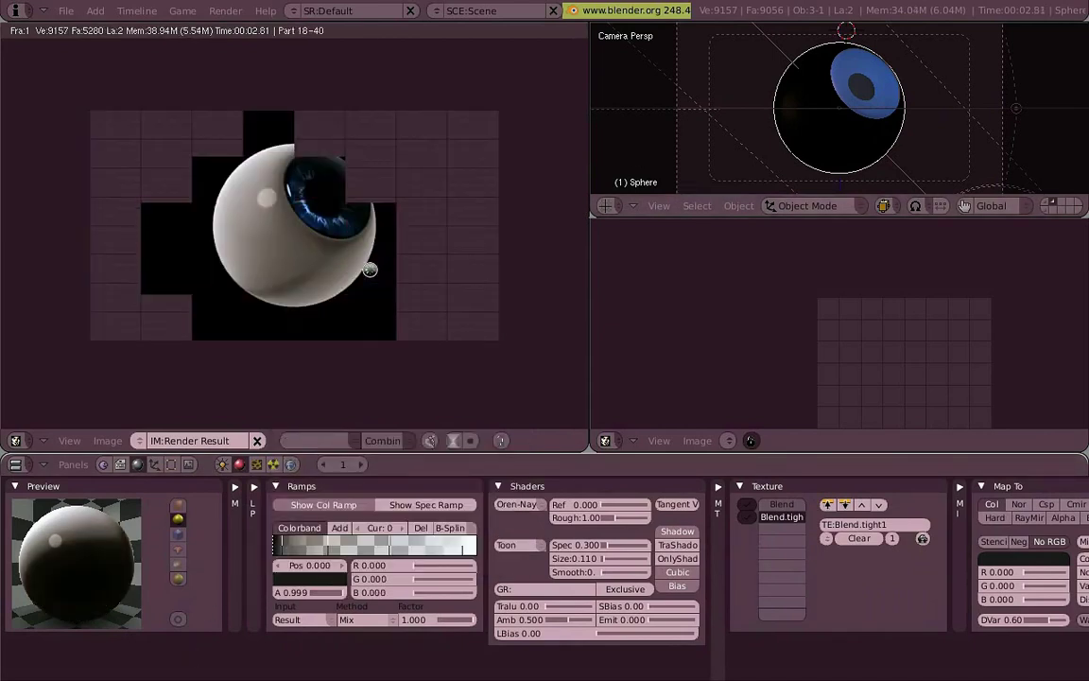
scroll(340, 254, up, 3)
scroll(352, 293, down, 3)
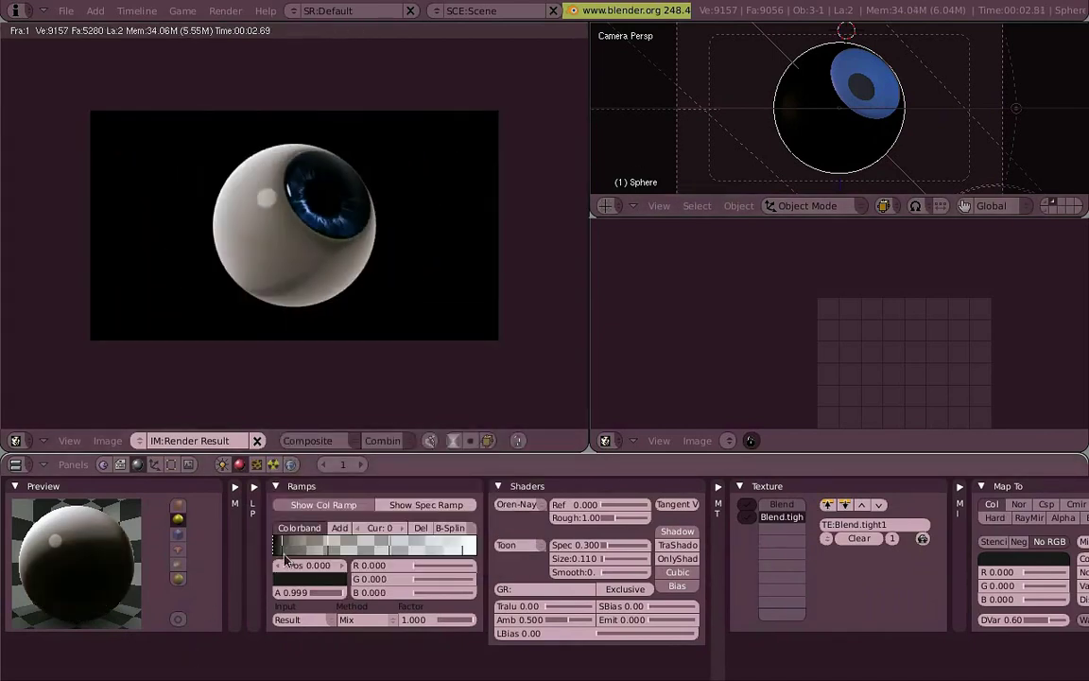
Step: Delete the black ramp stop, shift the remaining dark stop to position 0.010, and render the eye
click(421, 530)
mouse_move(283, 550)
mouse_down()
mouse_move(255, 554)
mouse_move(280, 549)
mouse_up()
key(F12)
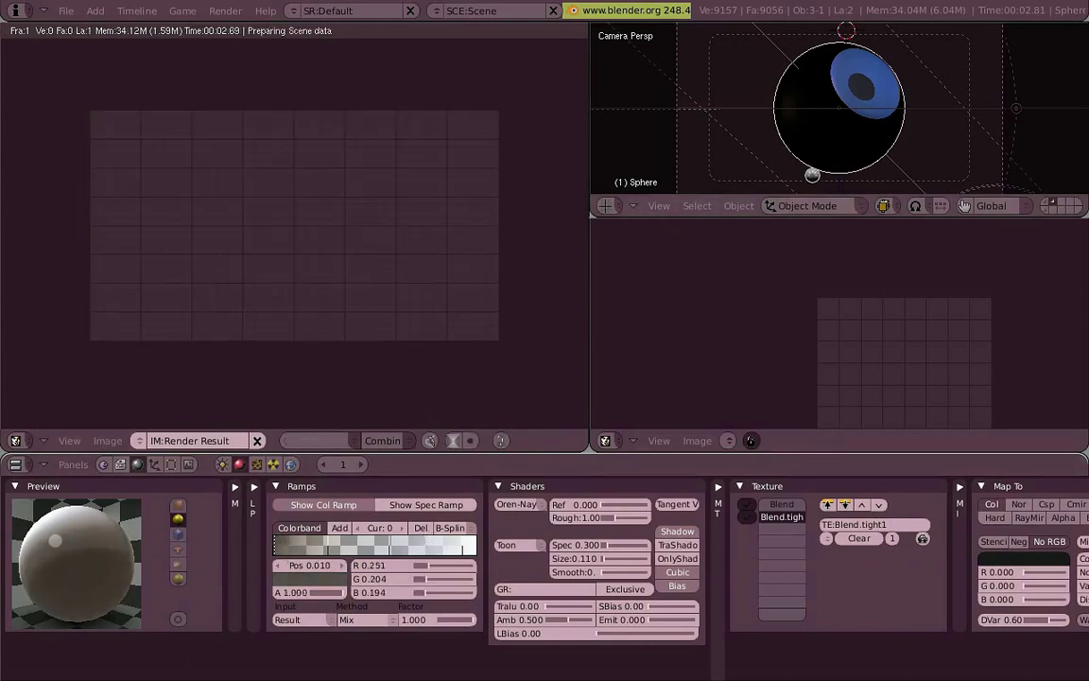
Step: Clear the eye's rotation, turn it freely so the iris faces up and left, and render it
key(alt+r)
click(813, 171)
key(a)
right_click(873, 156)
key(r)
key(r)
click(859, 111)
key(F12)
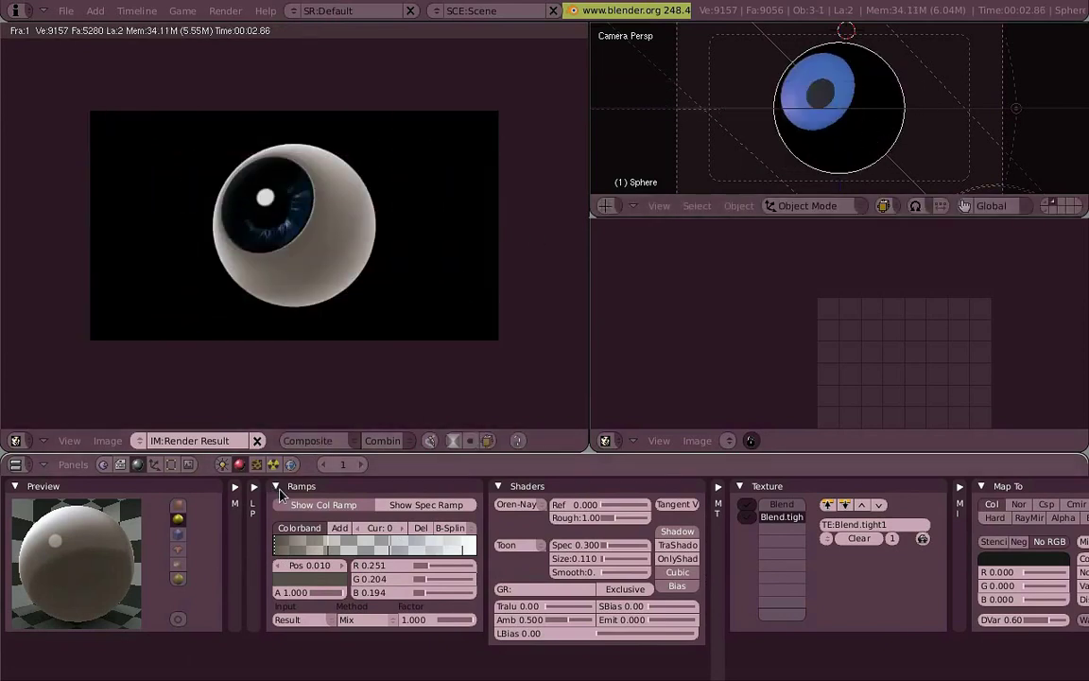
Step: Turn the eye slightly further up and left, render it again, and examine the iris edge up close
key(r)
key(r)
click(875, 81)
key(F12)
scroll(252, 217, up, 6)
drag(265, 284, 312, 468)
Step: Try reusing Blend.tight1 in the fourth texture slot with its colour band narrowed to a thin ring, white stop at 0.453
click(257, 465)
click(238, 464)
click(257, 464)
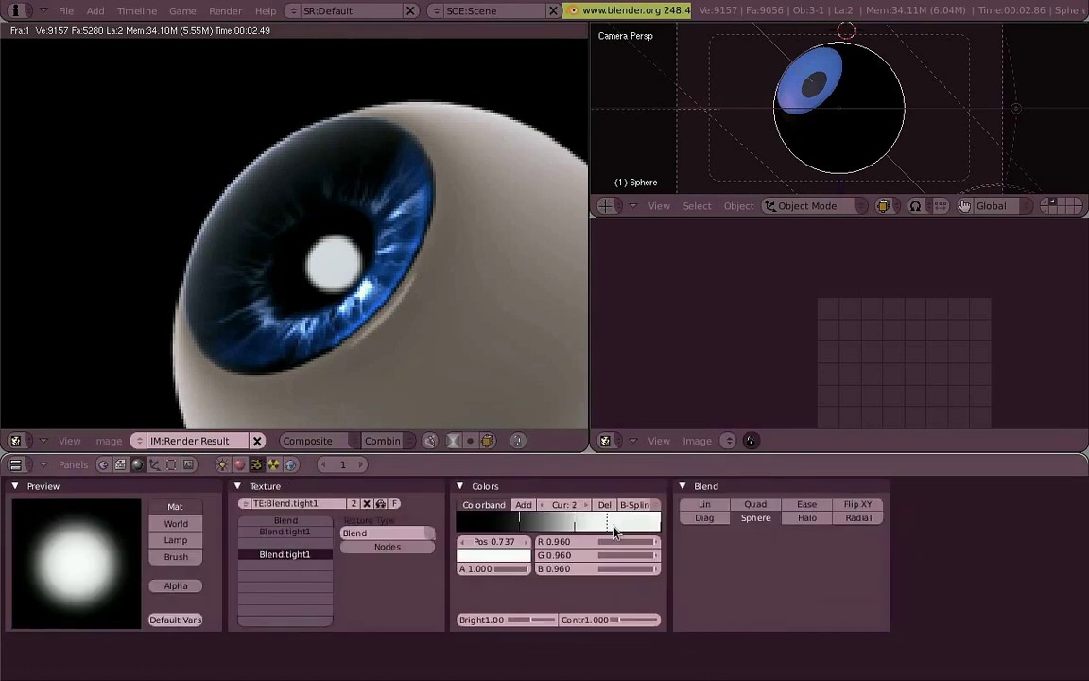
mouse_move(572, 525)
mouse_down()
mouse_move(540, 528)
mouse_move(553, 530)
mouse_up()
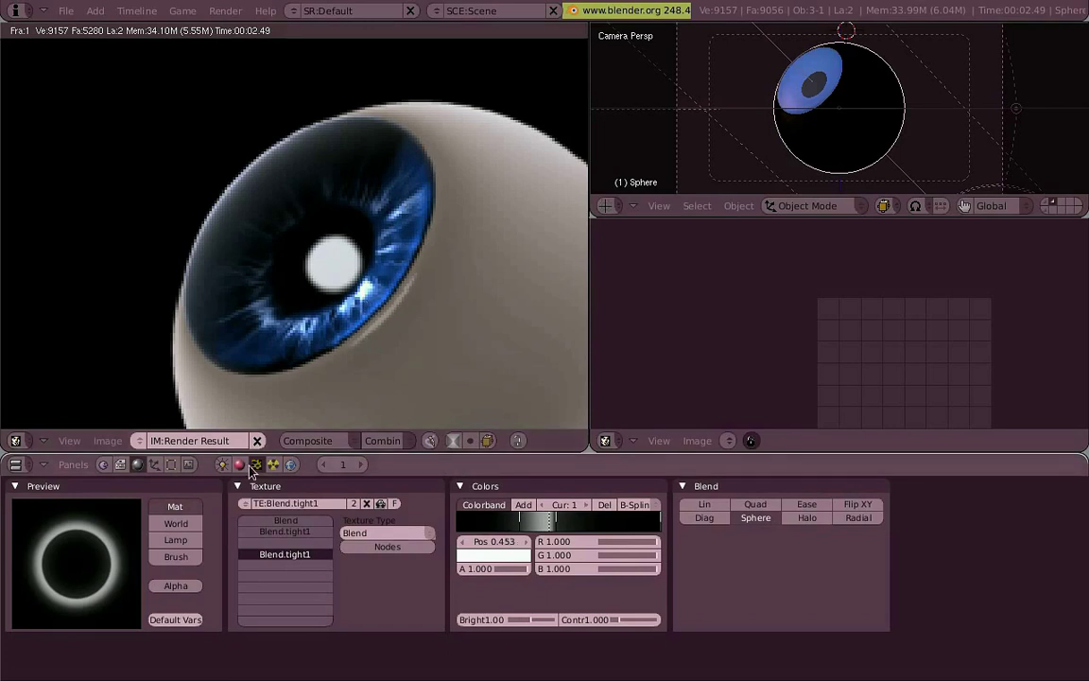
Step: Undo the ring-shaped colour band edits and unlink Blend.tight1 from the globe material's fourth texture slot
key(ctrl+z)
key(ctrl+z)
key(ctrl+z)
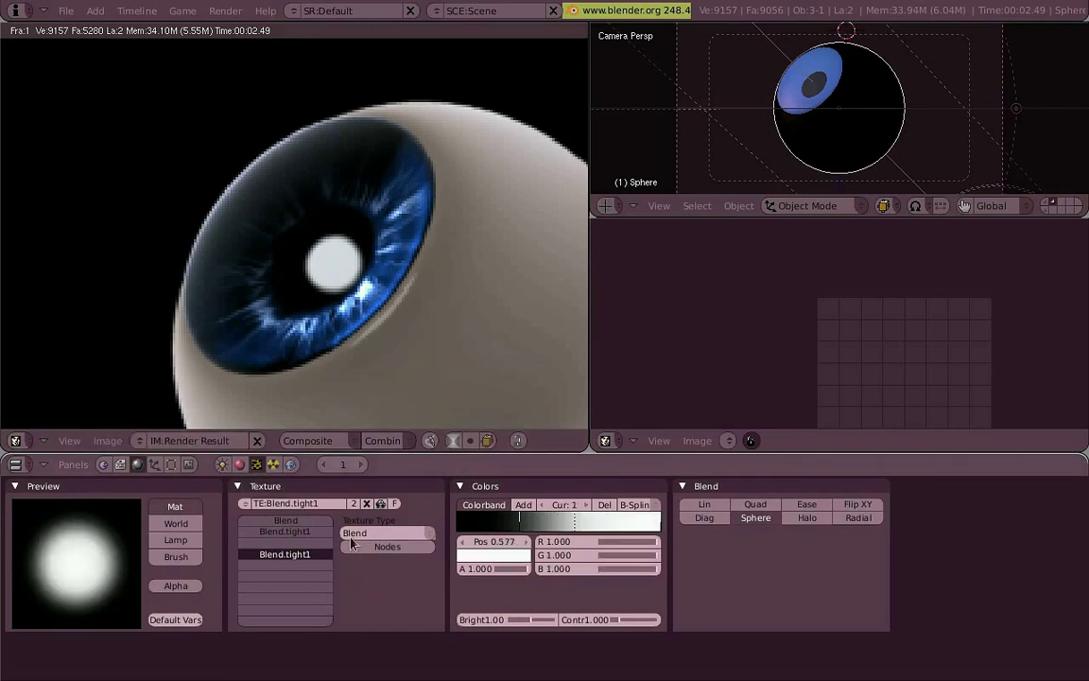
click(353, 503)
click(239, 463)
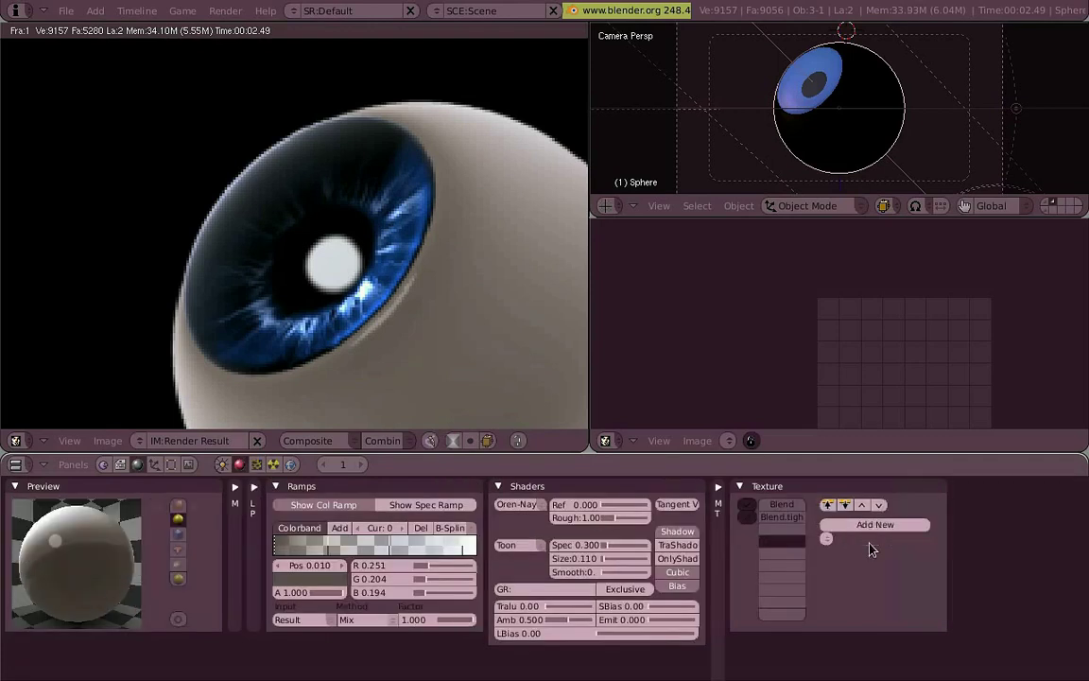
Step: Make the eye's iris material with the merlin_iri textures the active one for editing
click(259, 486)
click(388, 537)
click(388, 536)
click(265, 486)
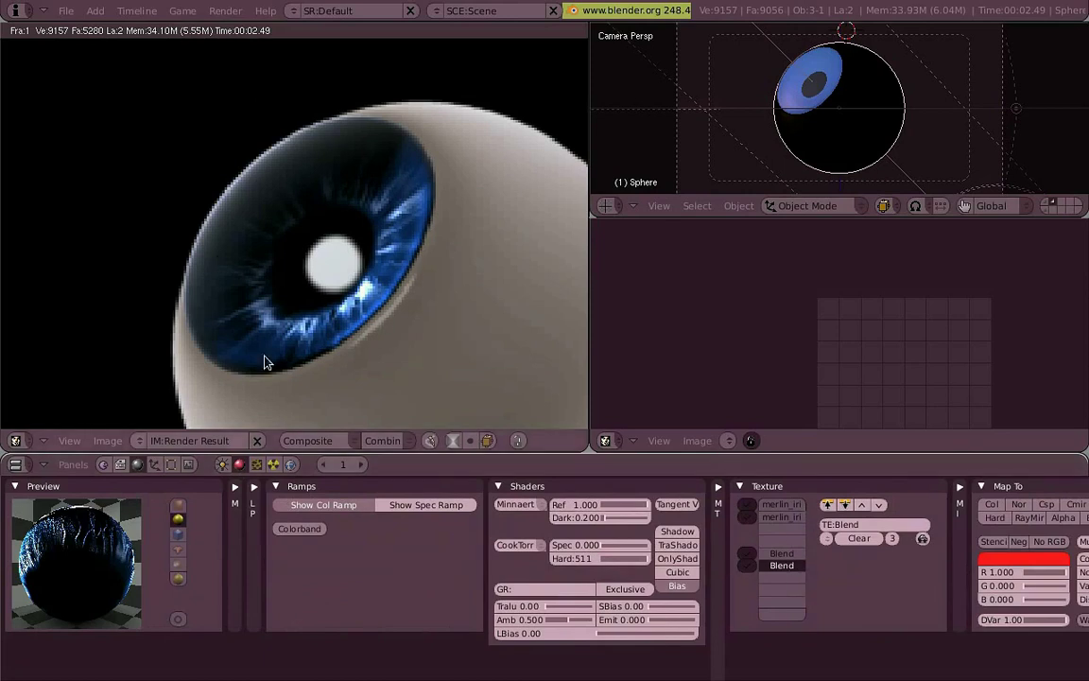